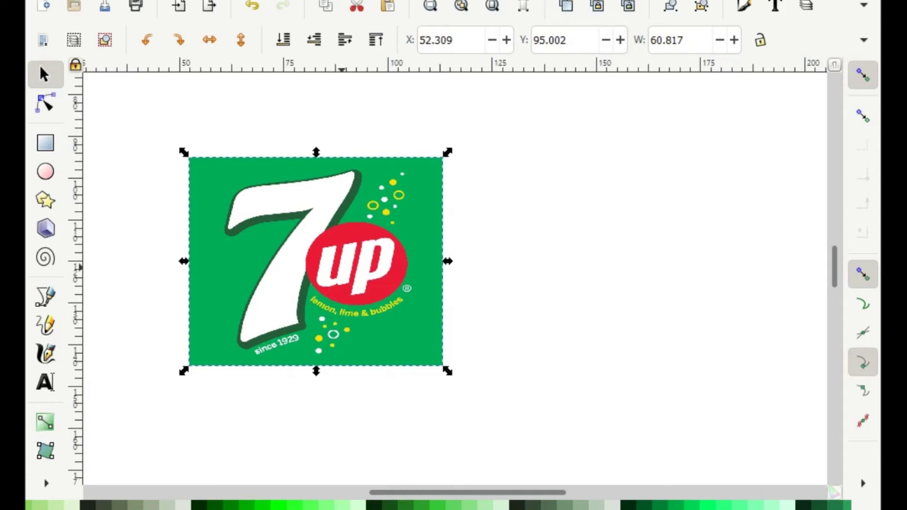
Step: Draw a green rectangle about 78 × 66 mm right of the reference 7up logo, then zoom into the logo
{"action": "key", "text": "r"}
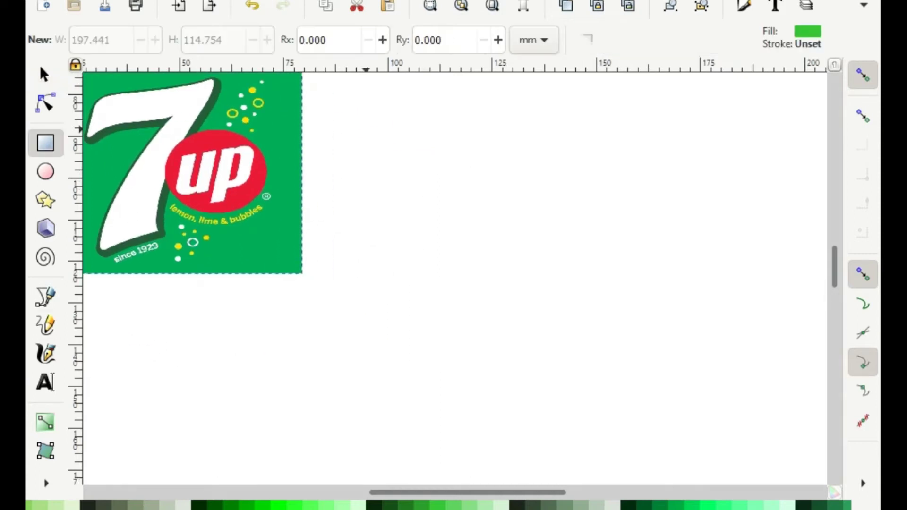
{"action": "left_click_drag", "start_coordinate": [364, 129], "coordinate": [690, 402]}
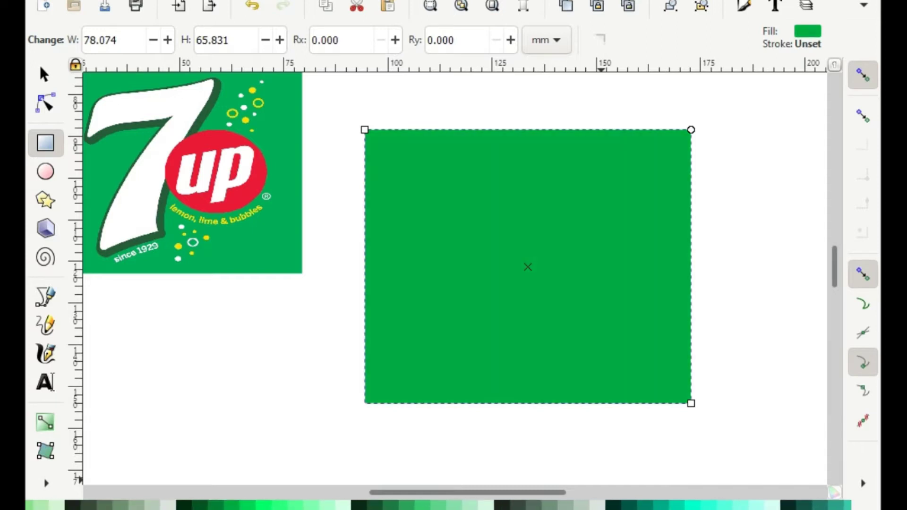
{"action": "key", "text": "Escape"}
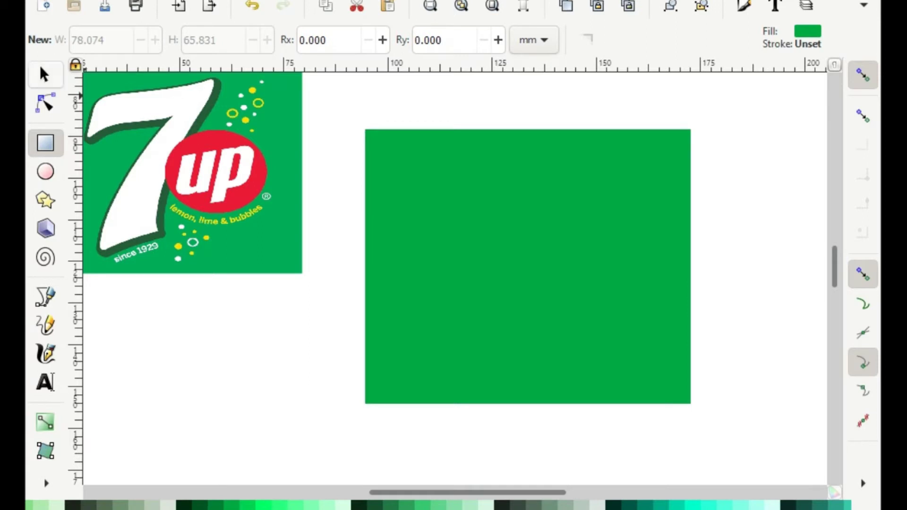
{"action": "scroll", "coordinate": [472, 470], "scroll_direction": "left", "scroll_amount": 5}
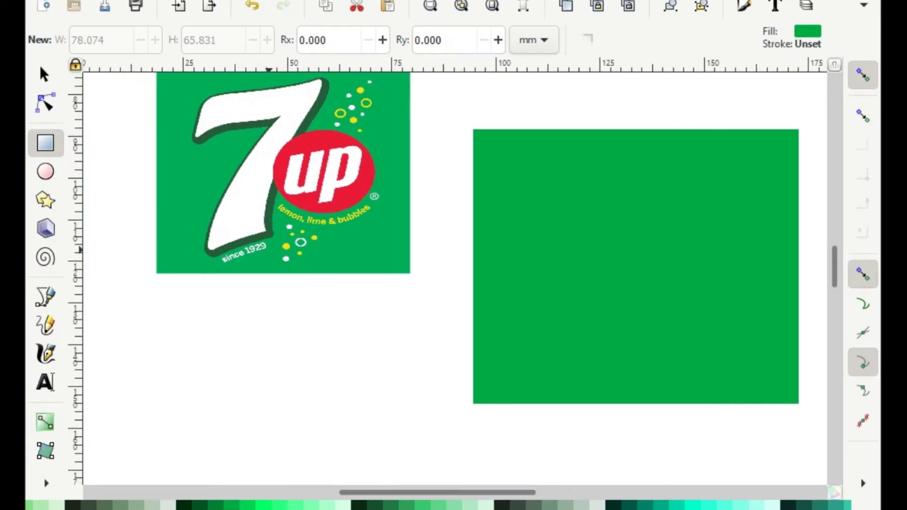
{"action": "scroll", "coordinate": [473, 469], "scroll_direction": "up", "scroll_amount": 3}
{"action": "key", "text": "plus"}
{"action": "scroll", "coordinate": [472, 470], "scroll_direction": "left", "scroll_amount": 4}
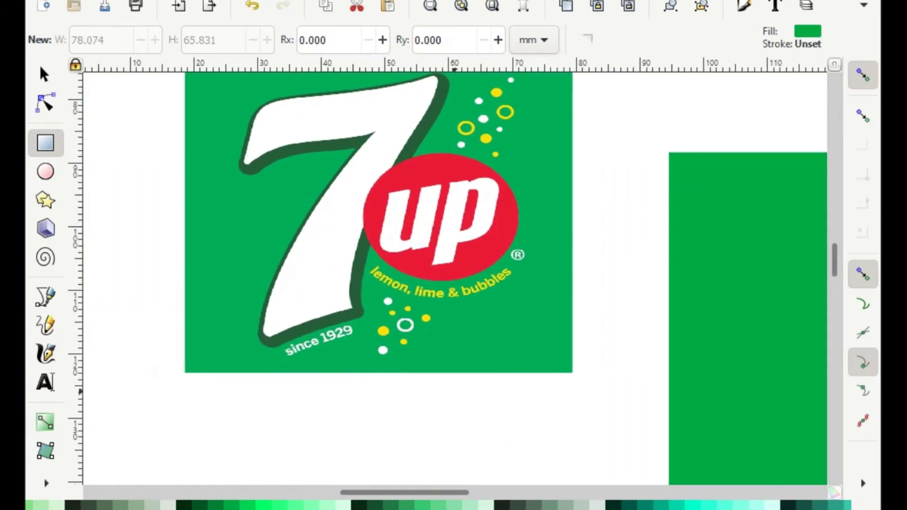
{"action": "scroll", "coordinate": [472, 470], "scroll_direction": "up", "scroll_amount": 1}
{"action": "left_click", "coordinate": [45, 103]}
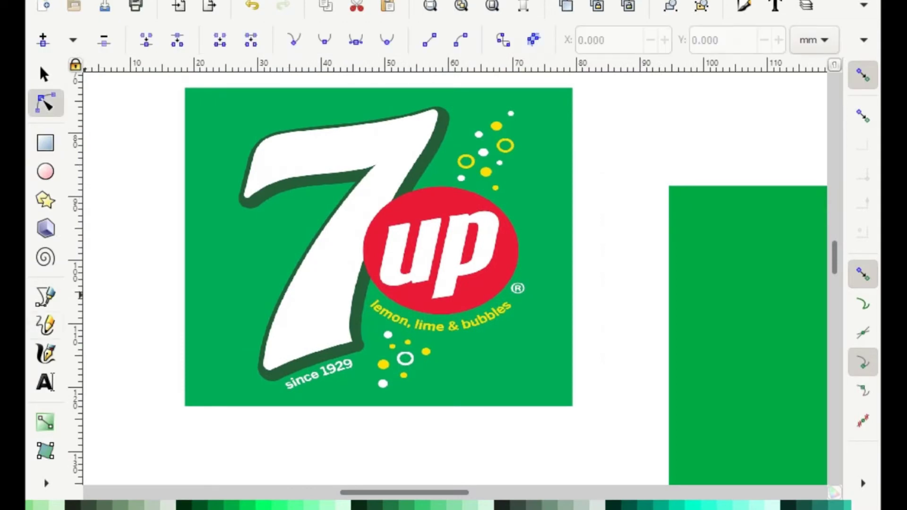
Step: Trace the 7's left and top edges with the Pen tool, redoing the misplaced top-right corner
{"action": "left_click", "coordinate": [45, 297]}
{"action": "scroll", "coordinate": [724, 508], "scroll_direction": "up", "scroll_amount": 1}
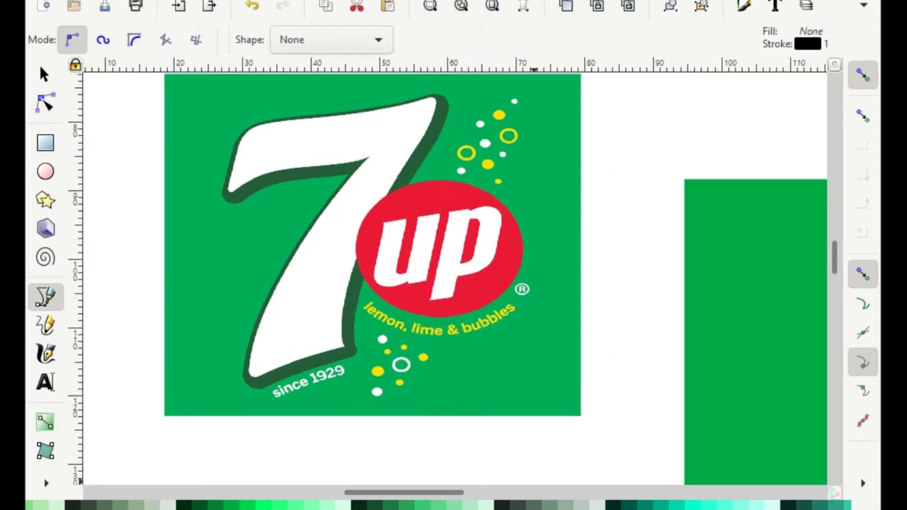
{"action": "scroll", "coordinate": [724, 507], "scroll_direction": "up", "scroll_amount": 2}
{"action": "scroll", "coordinate": [453, 278], "scroll_direction": "up", "scroll_amount": 3}
{"action": "scroll", "coordinate": [453, 279], "scroll_direction": "left", "scroll_amount": 3}
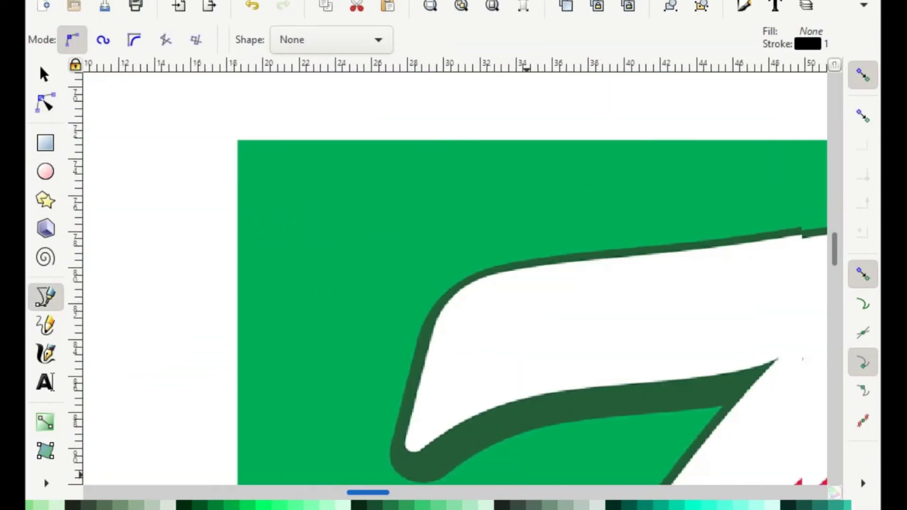
{"action": "scroll", "coordinate": [453, 278], "scroll_direction": "up", "scroll_amount": 1}
{"action": "left_click", "coordinate": [236, 377]}
{"action": "left_click", "coordinate": [267, 255]}
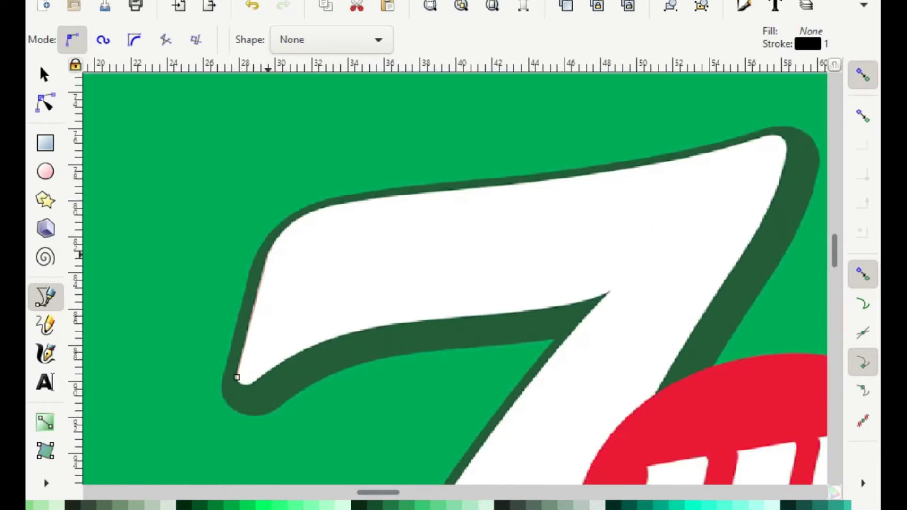
{"action": "left_click", "coordinate": [335, 206]}
{"action": "left_click", "coordinate": [594, 178]}
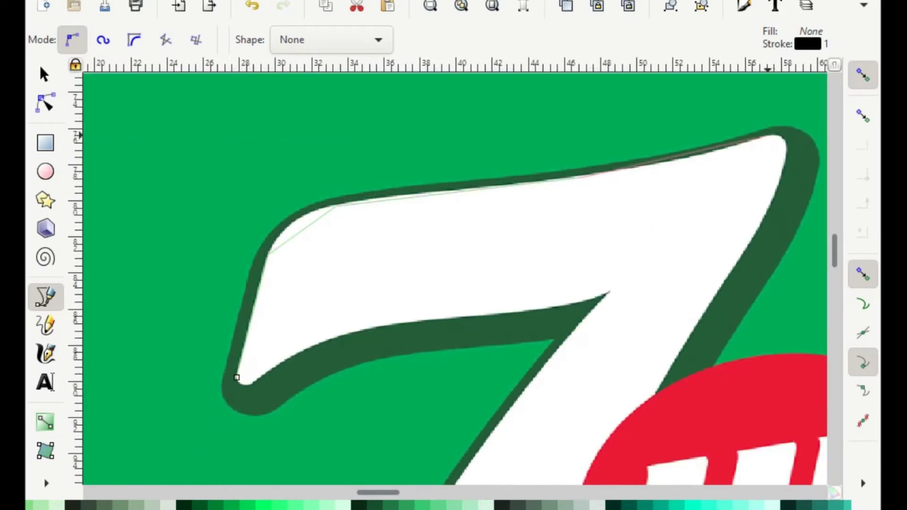
{"action": "left_click", "coordinate": [762, 138]}
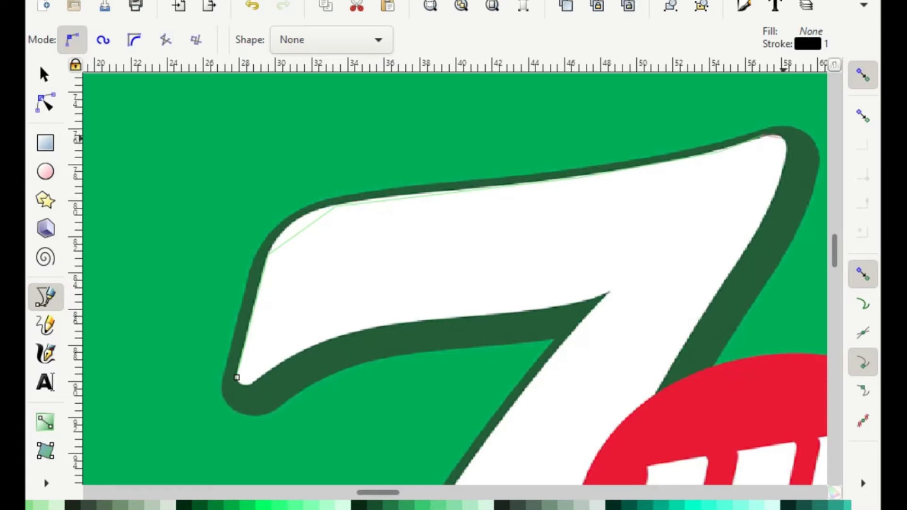
{"action": "left_click", "coordinate": [781, 139]}
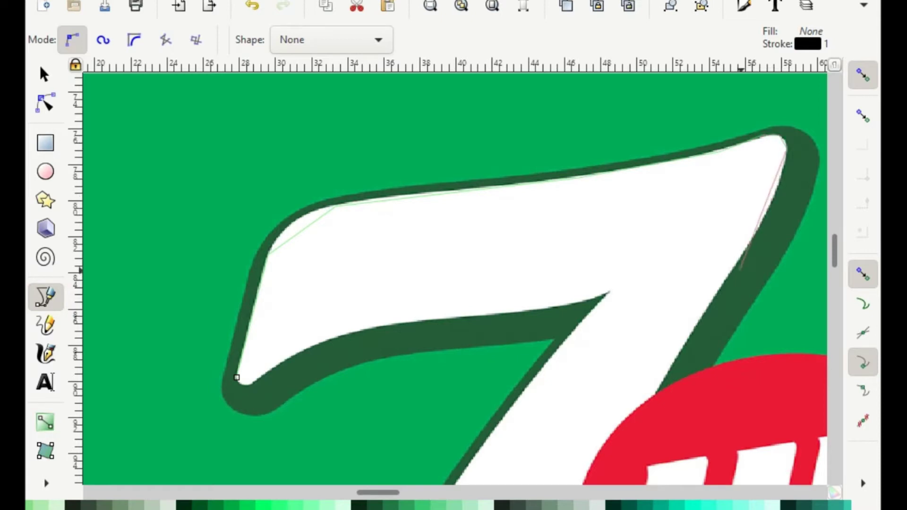
{"action": "key", "text": "BackSpace"}
{"action": "key", "text": "BackSpace"}
{"action": "key", "text": "BackSpace"}
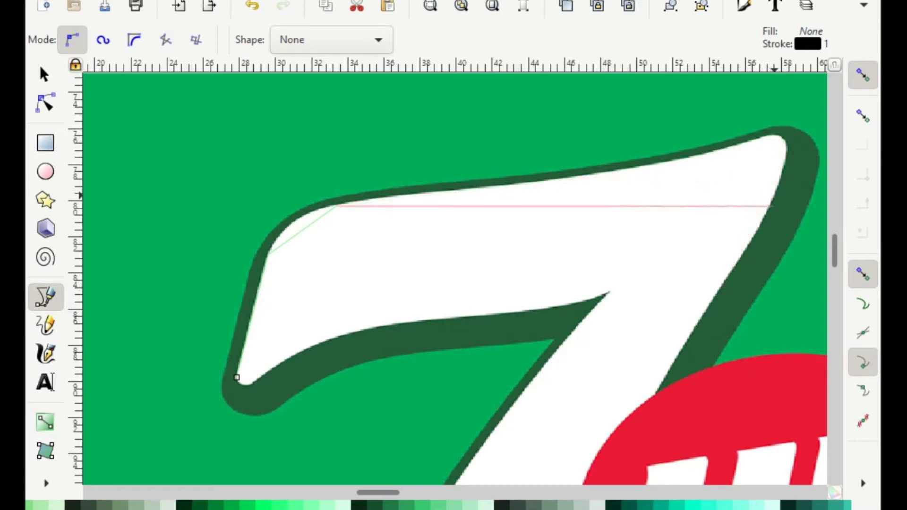
{"action": "left_click", "coordinate": [754, 138]}
Step: Finish the 7 trace through its lower-right, inner corner and crossbar underside, closing at the start
{"action": "scroll", "coordinate": [455, 277], "scroll_direction": "down", "scroll_amount": 5}
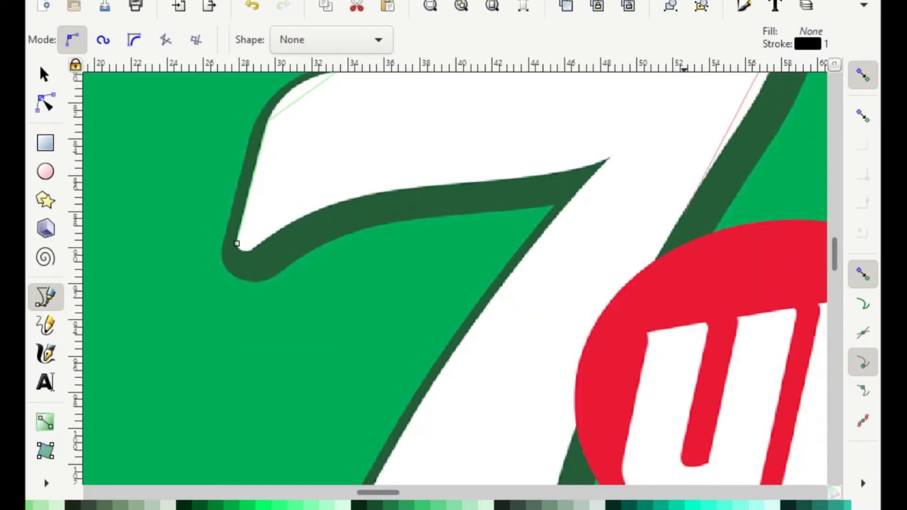
{"action": "scroll", "coordinate": [454, 277], "scroll_direction": "up", "scroll_amount": 2}
{"action": "scroll", "coordinate": [744, 166], "scroll_direction": "up", "scroll_amount": 2}
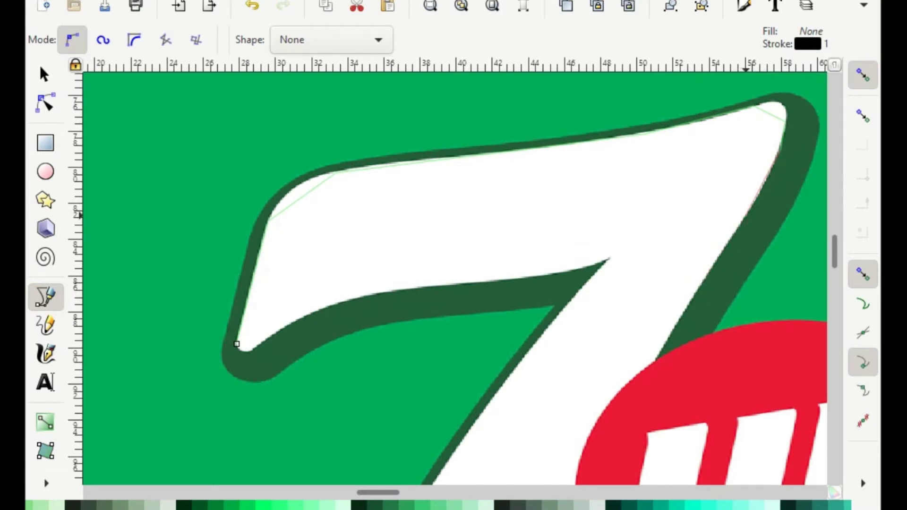
{"action": "scroll", "coordinate": [666, 302], "scroll_direction": "down", "scroll_amount": 2}
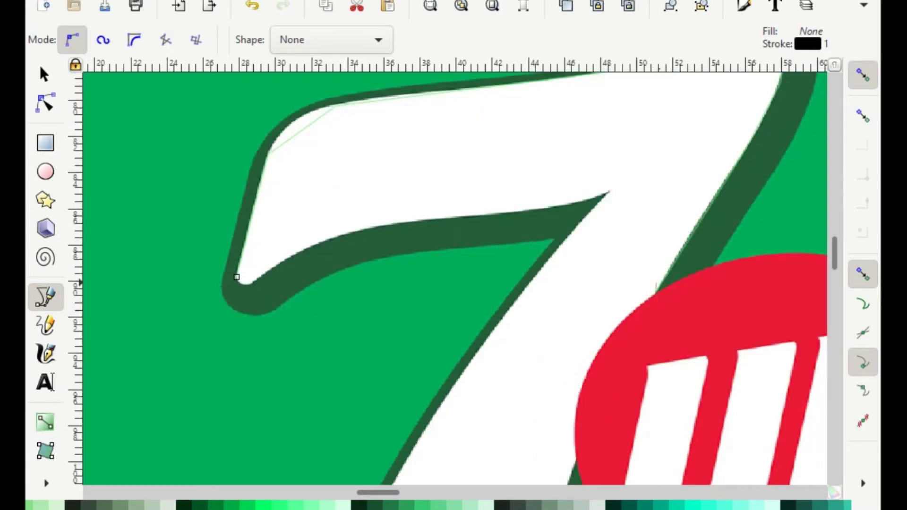
{"action": "scroll", "coordinate": [666, 282], "scroll_direction": "down", "scroll_amount": 2}
{"action": "scroll", "coordinate": [543, 321], "scroll_direction": "down", "scroll_amount": 5}
{"action": "scroll", "coordinate": [543, 321], "scroll_direction": "down", "scroll_amount": 5}
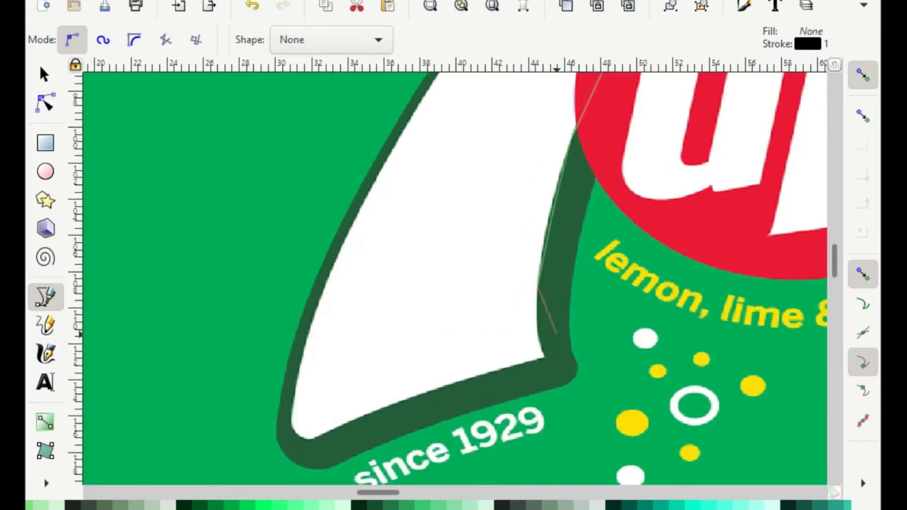
{"action": "left_click", "coordinate": [544, 358]}
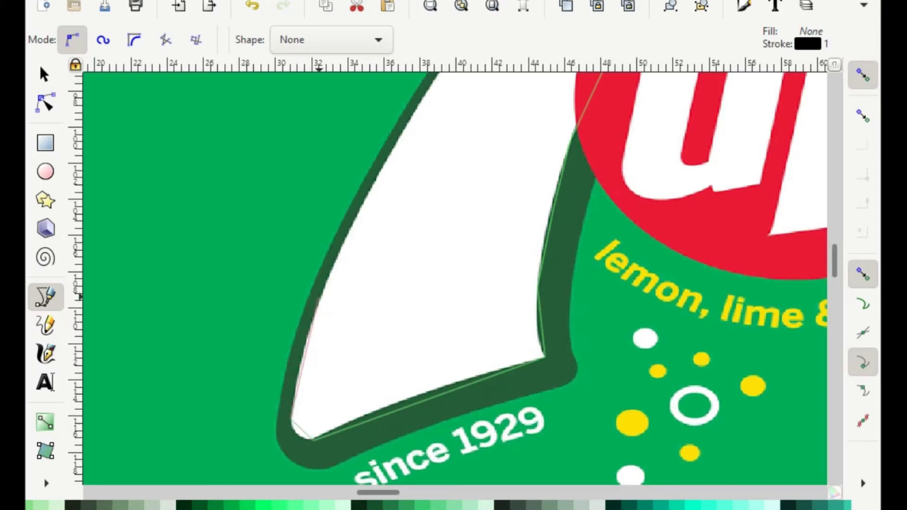
{"action": "scroll", "coordinate": [311, 298], "scroll_direction": "up", "scroll_amount": 3}
{"action": "scroll", "coordinate": [377, 237], "scroll_direction": "up", "scroll_amount": 3}
{"action": "scroll", "coordinate": [427, 266], "scroll_direction": "up", "scroll_amount": 3}
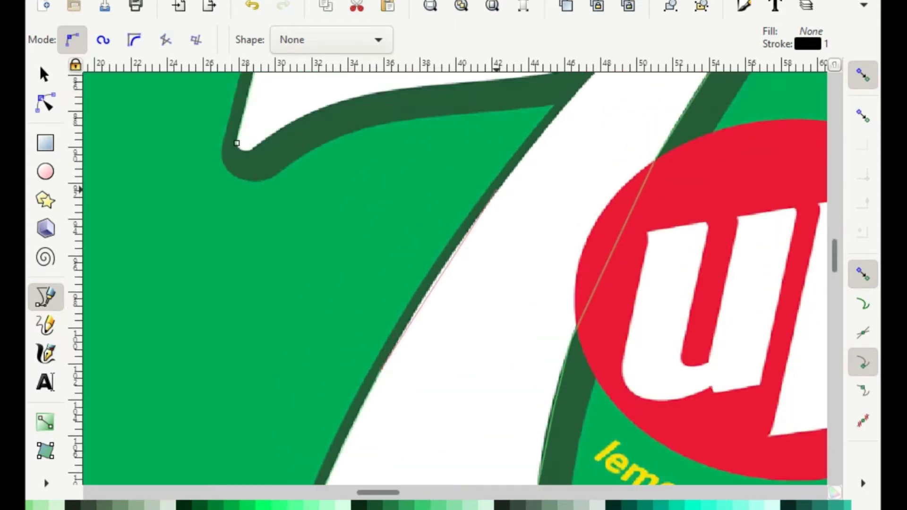
{"action": "scroll", "coordinate": [520, 226], "scroll_direction": "up", "scroll_amount": 5}
{"action": "left_click", "coordinate": [608, 192]}
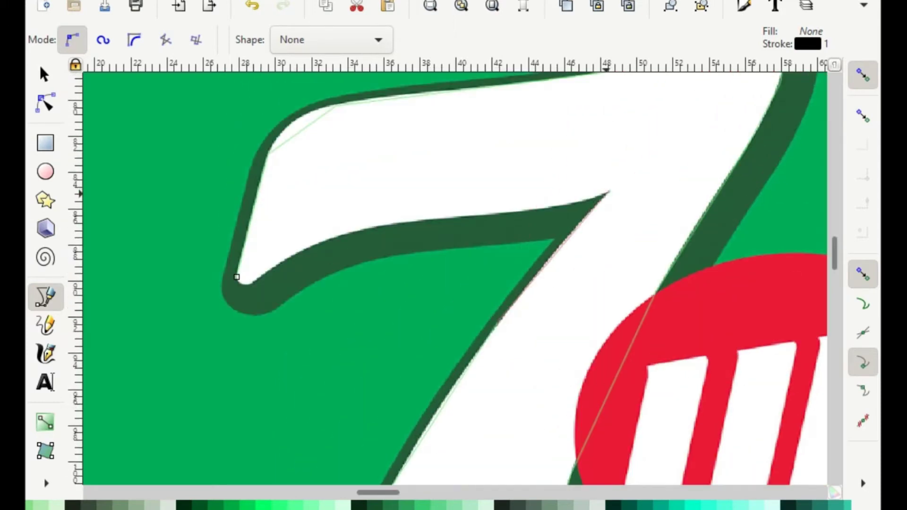
{"action": "left_click", "coordinate": [368, 220]}
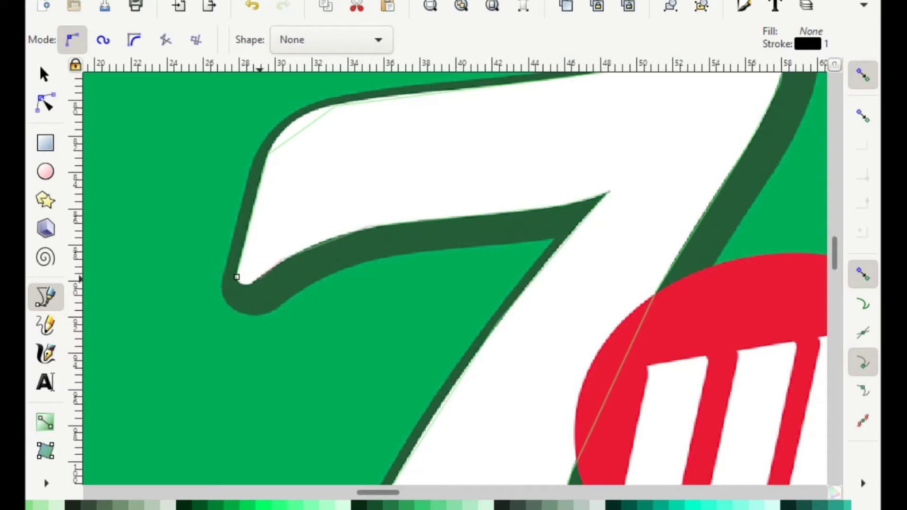
{"action": "left_click", "coordinate": [236, 277]}
{"action": "scroll", "coordinate": [237, 277], "scroll_direction": "up", "scroll_amount": 3}
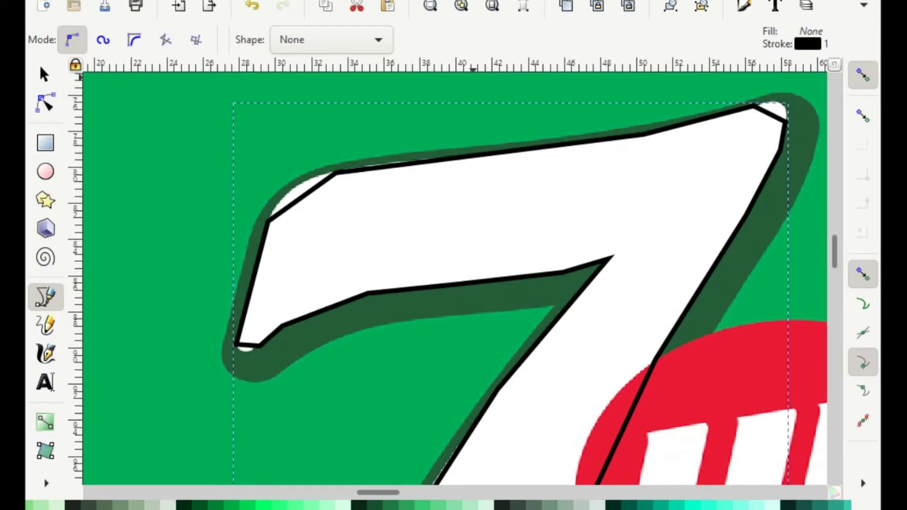
{"action": "left_click", "coordinate": [45, 104]}
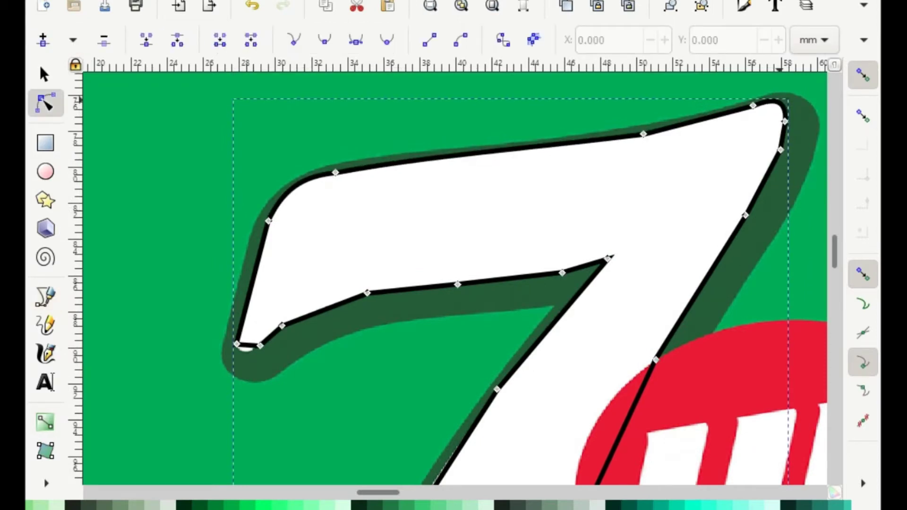
Step: Bend the traced 7's top-edge segment into a curve, then zoom out and select the outline
{"action": "scroll", "coordinate": [524, 277], "scroll_direction": "down", "scroll_amount": 3}
{"action": "scroll", "coordinate": [661, 264], "scroll_direction": "down", "scroll_amount": 6}
{"action": "scroll", "coordinate": [535, 392], "scroll_direction": "down", "scroll_amount": 6}
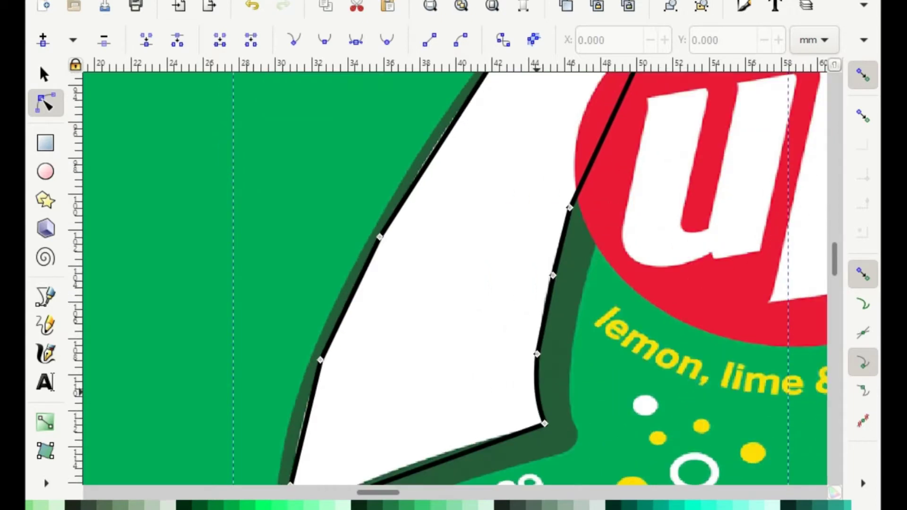
{"action": "scroll", "coordinate": [307, 411], "scroll_direction": "down", "scroll_amount": 3}
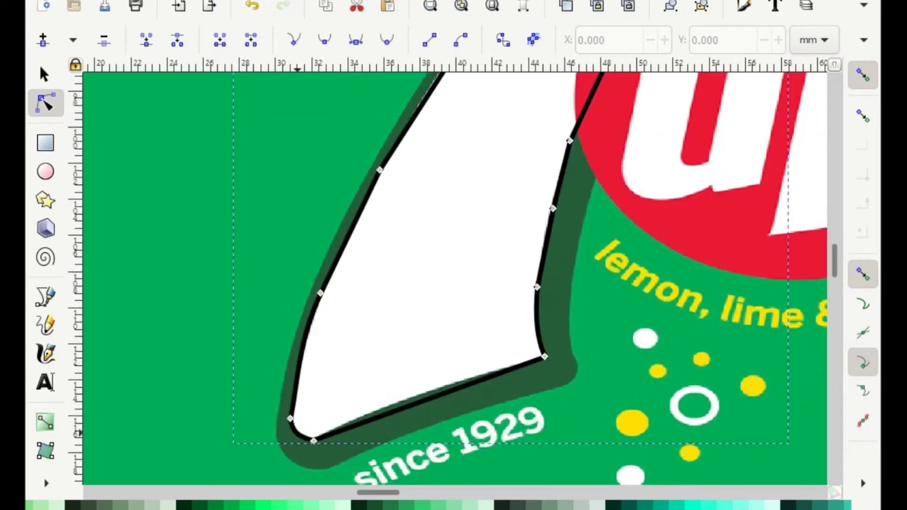
{"action": "right_click", "coordinate": [463, 397]}
{"action": "key", "text": "Escape"}
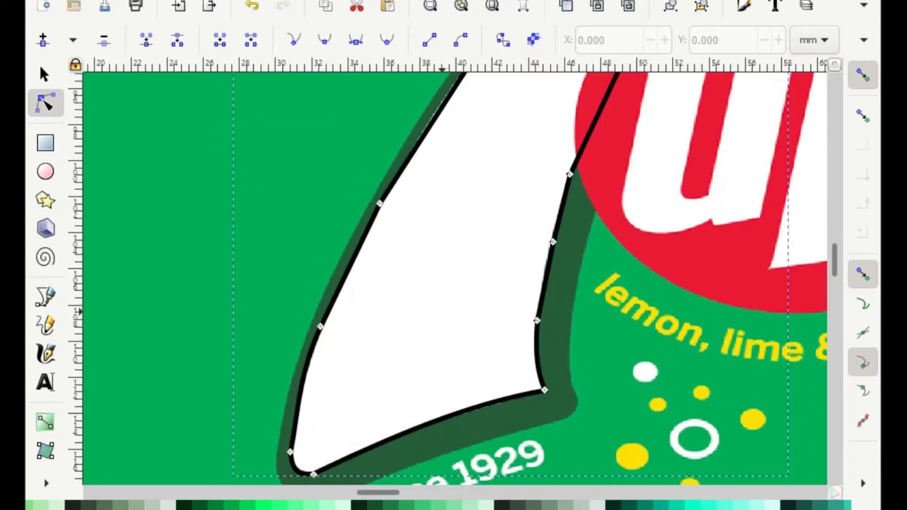
{"action": "scroll", "coordinate": [453, 276], "scroll_direction": "up", "scroll_amount": 7}
{"action": "scroll", "coordinate": [425, 245], "scroll_direction": "up", "scroll_amount": 7}
{"action": "left_click_drag", "start_coordinate": [312, 246], "coordinate": [316, 240]}
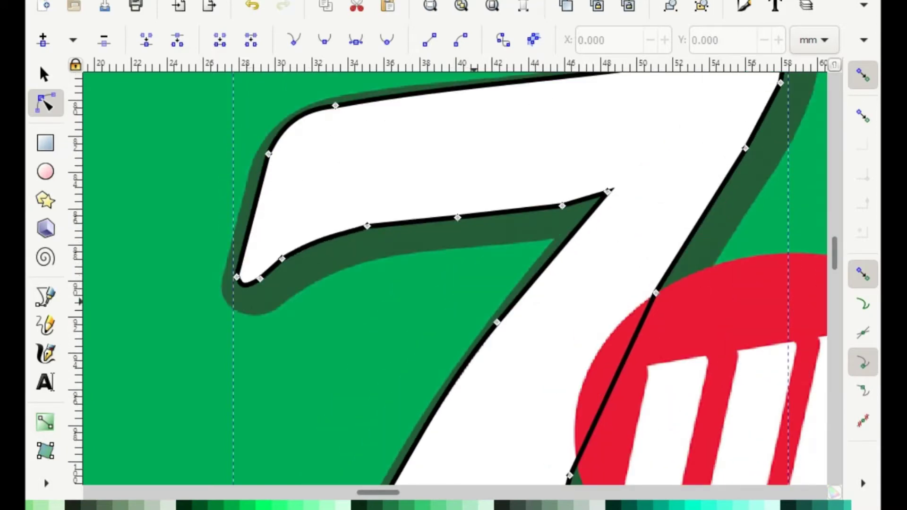
{"action": "key", "text": "minus"}
{"action": "key", "text": "minus"}
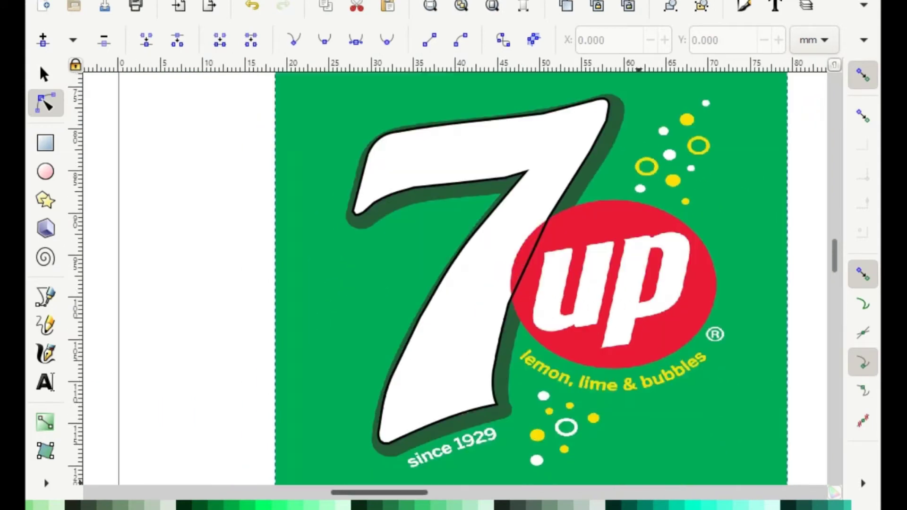
{"action": "left_click", "coordinate": [450, 422]}
Step: Move the traced 7 outline onto the green background rectangle
{"action": "key", "text": "s"}
{"action": "mouse_move", "coordinate": [469, 408]}
{"action": "left_mouse_down"}
{"action": "mouse_move", "coordinate": [532, 201]}
{"action": "mouse_move", "coordinate": [513, 410]}
{"action": "left_mouse_up"}
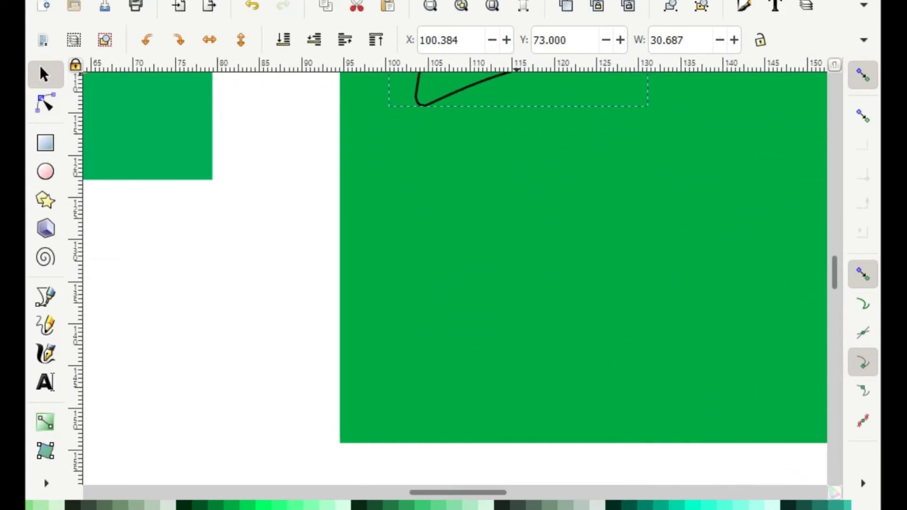
{"action": "scroll", "coordinate": [453, 279], "scroll_direction": "left", "scroll_amount": 5}
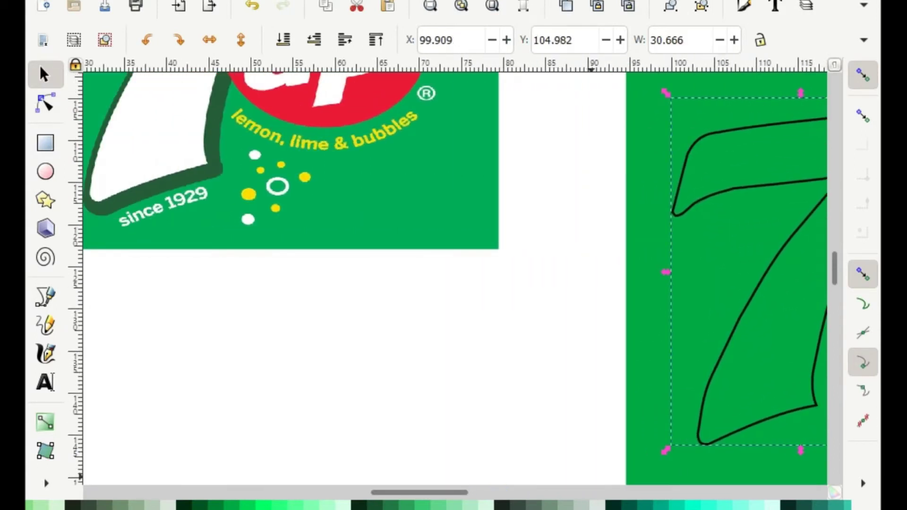
{"action": "scroll", "coordinate": [453, 278], "scroll_direction": "right", "scroll_amount": 3}
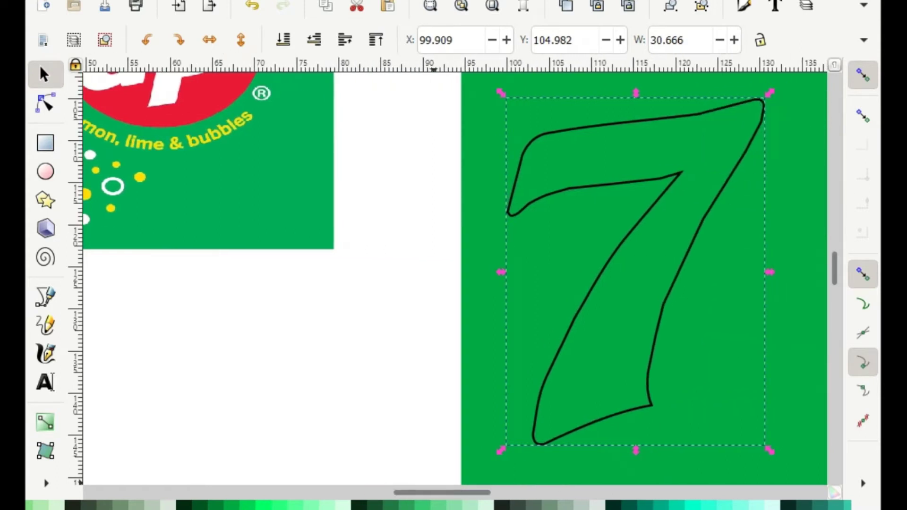
Step: Fill the 7 with dark green and remove its black stroke
{"action": "left_click", "coordinate": [378, 505]}
{"action": "right_click", "coordinate": [76, 507]}
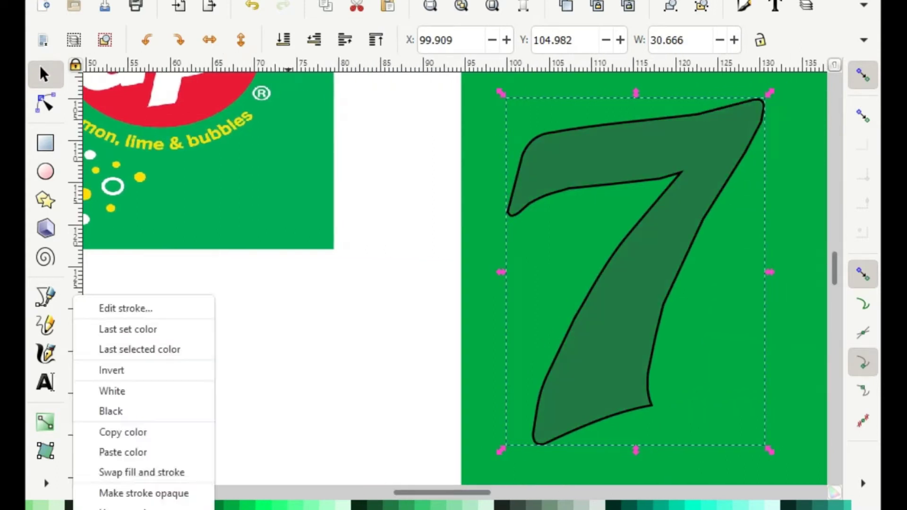
{"action": "left_click", "coordinate": [118, 505]}
{"action": "right_click", "coordinate": [587, 84]}
{"action": "left_click", "coordinate": [614, 260]}
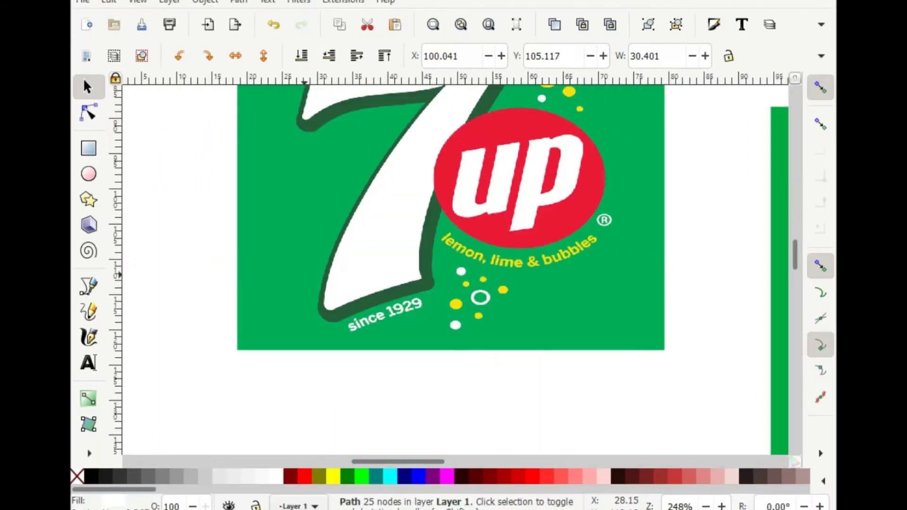
{"action": "scroll", "coordinate": [451, 246], "scroll_direction": "up", "scroll_amount": 5}
{"action": "scroll", "coordinate": [451, 245], "scroll_direction": "down", "scroll_amount": 3}
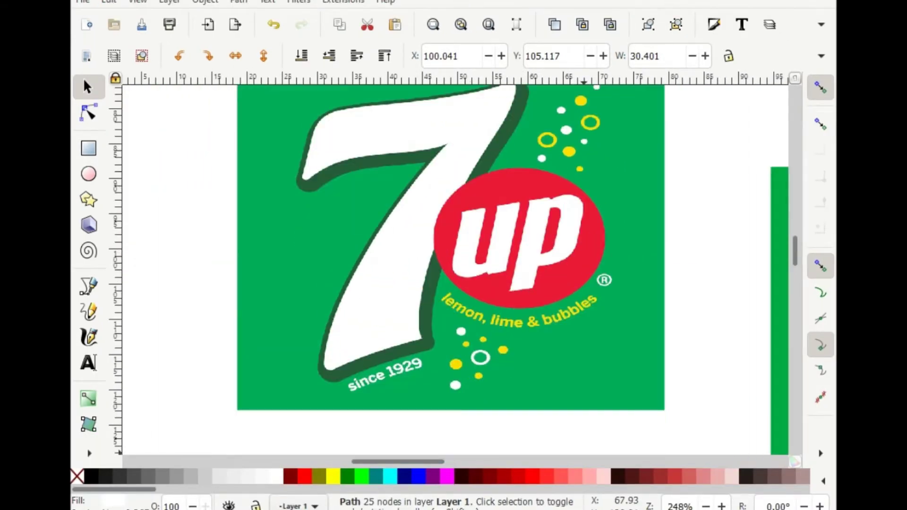
Step: Zoom in and trace the 7's inner, left and top edges with the Pen tool
{"action": "key", "text": "plus"}
{"action": "key", "text": "n"}
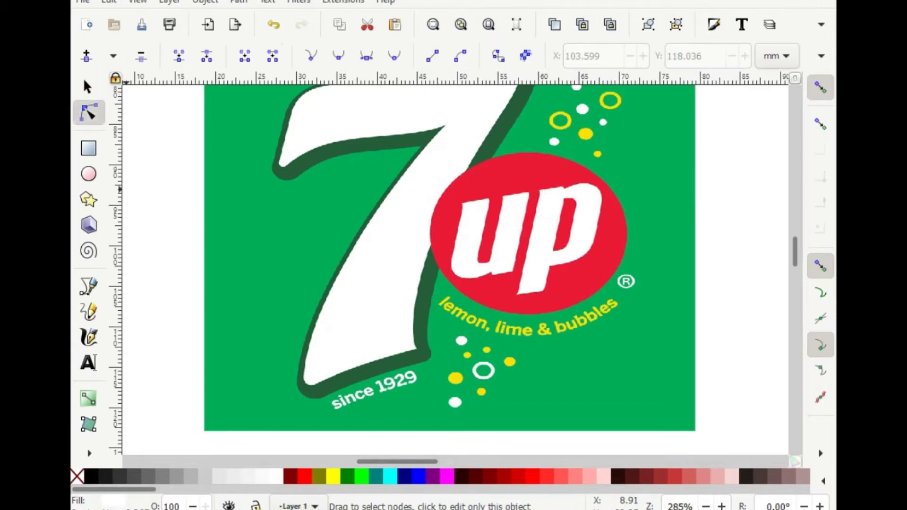
{"action": "key", "text": "b"}
{"action": "scroll", "coordinate": [449, 269], "scroll_direction": "up", "scroll_amount": 3}
{"action": "left_click", "coordinate": [420, 208]}
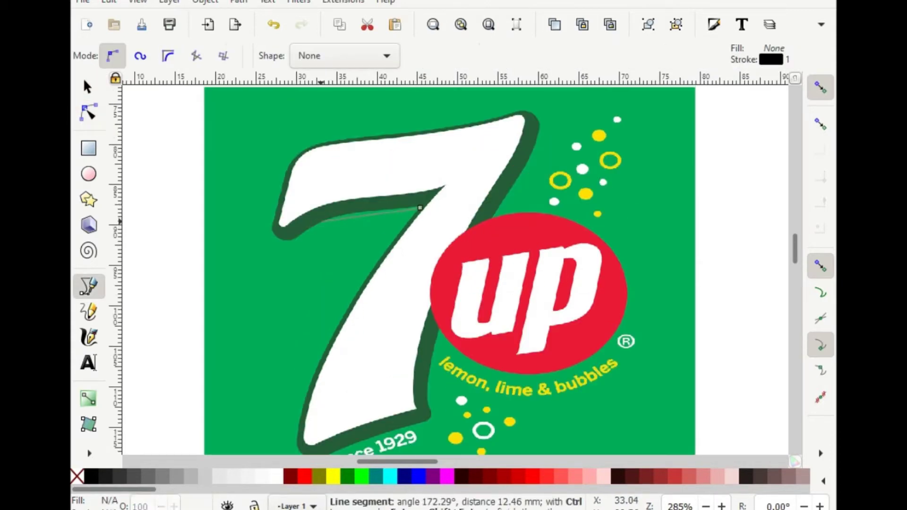
{"action": "left_click", "coordinate": [336, 216]}
{"action": "left_click", "coordinate": [297, 238]}
{"action": "left_click", "coordinate": [273, 229]}
{"action": "left_click", "coordinate": [290, 162]}
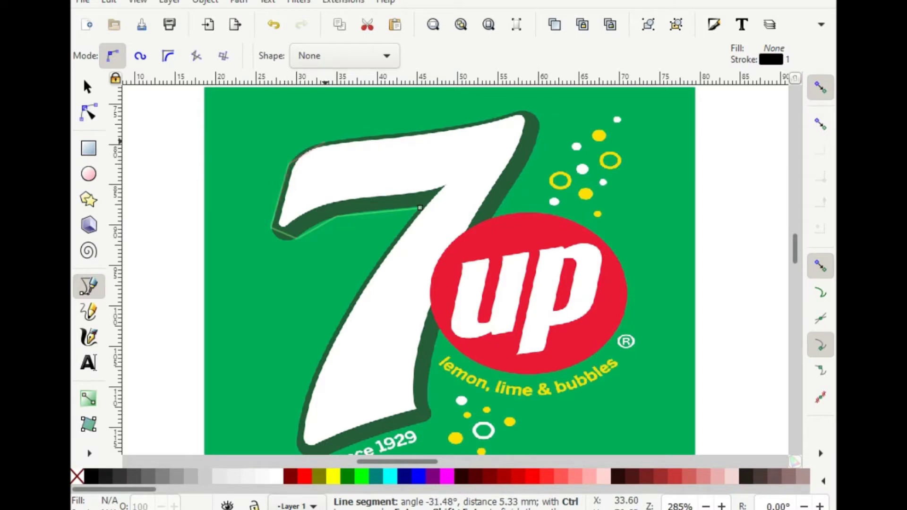
{"action": "left_click", "coordinate": [325, 140]}
{"action": "left_click", "coordinate": [474, 122]}
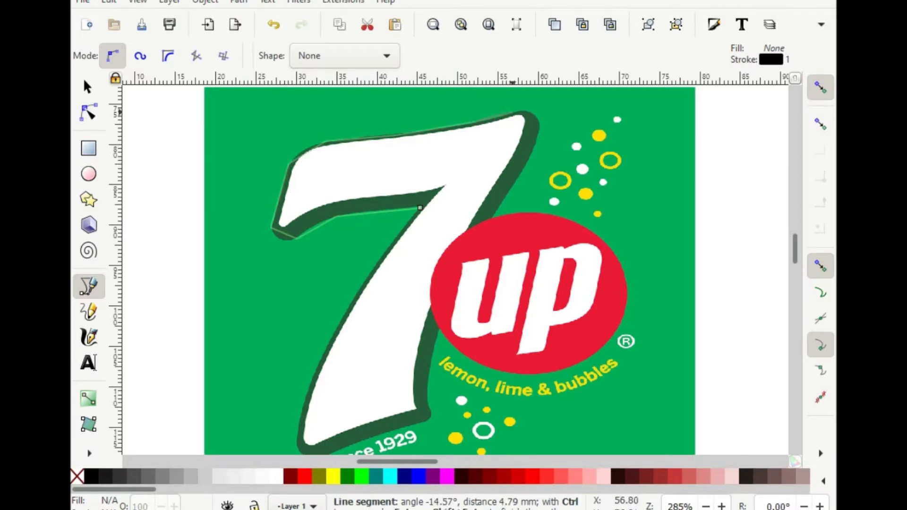
{"action": "left_click", "coordinate": [522, 112]}
Step: Continue the trace down the 7's right edge and bottom, closing it on the first node
{"action": "left_click", "coordinate": [538, 124]}
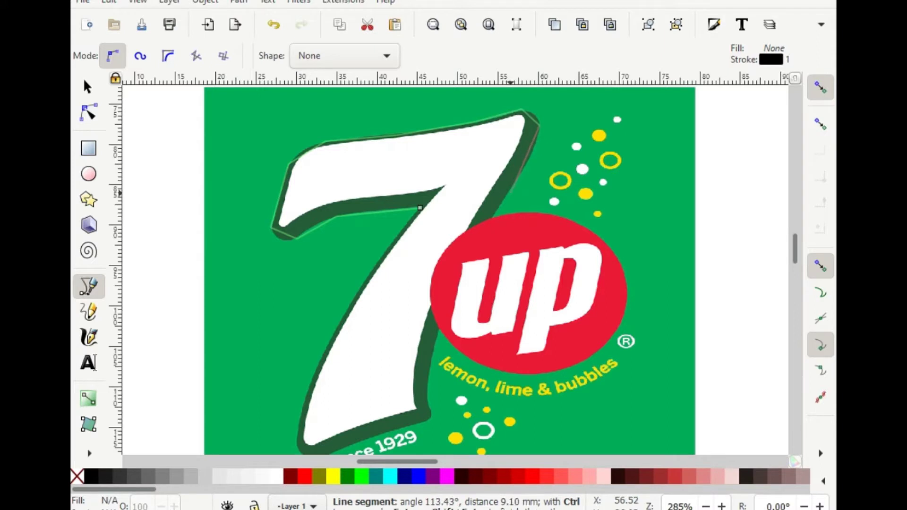
{"action": "left_click", "coordinate": [518, 175]}
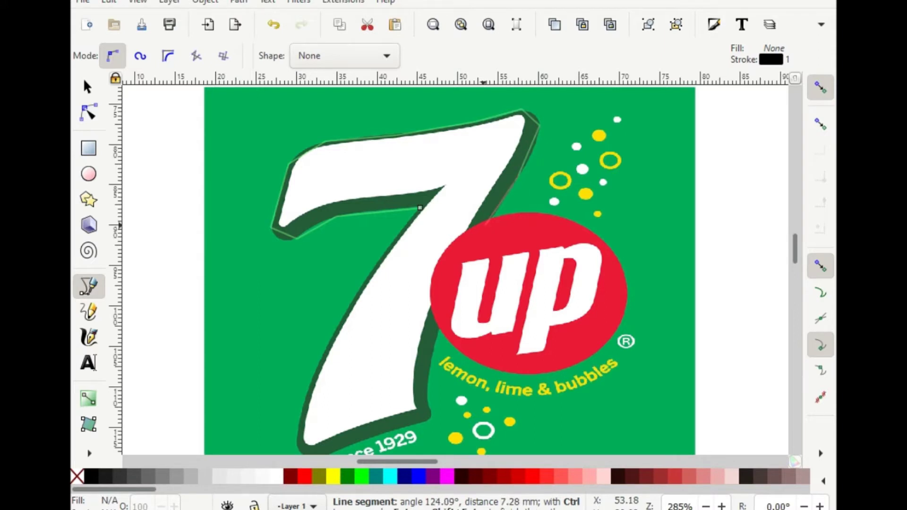
{"action": "left_click", "coordinate": [435, 338]}
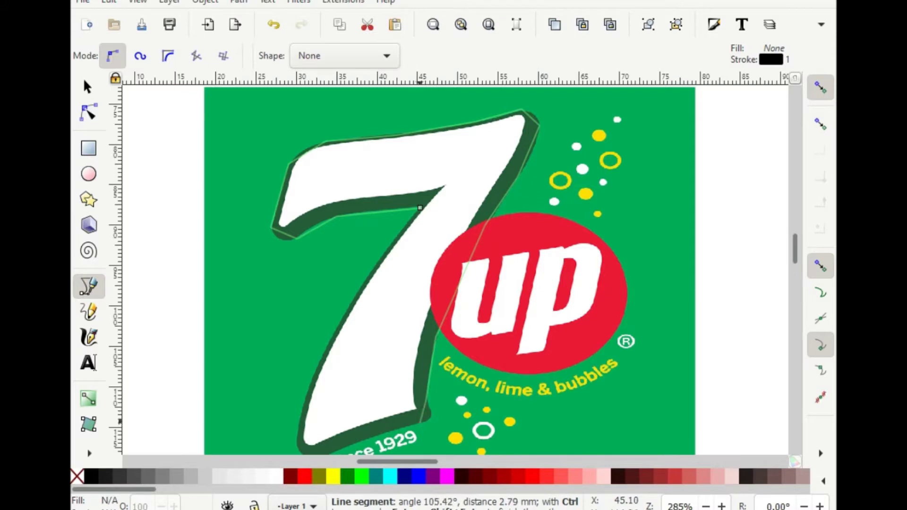
{"action": "scroll", "coordinate": [448, 269], "scroll_direction": "down", "scroll_amount": 3}
{"action": "left_click", "coordinate": [316, 377]}
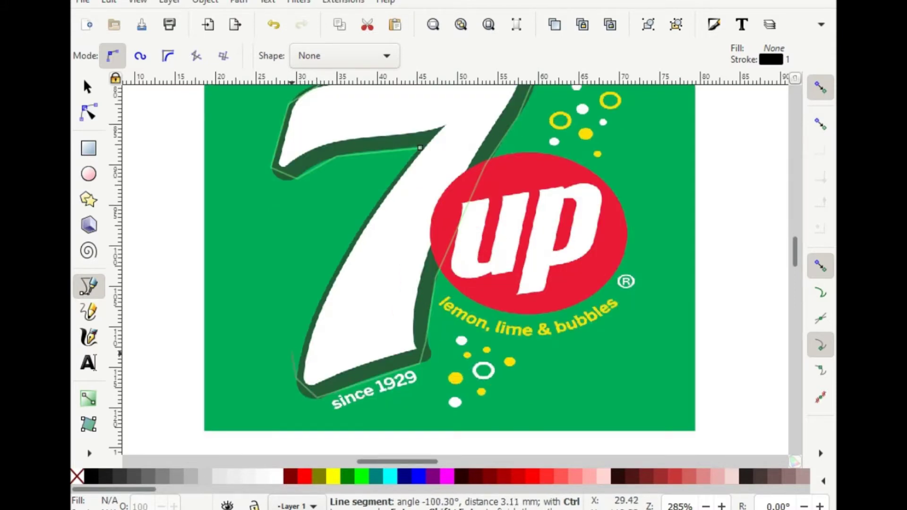
{"action": "scroll", "coordinate": [369, 284], "scroll_direction": "up", "scroll_amount": 3}
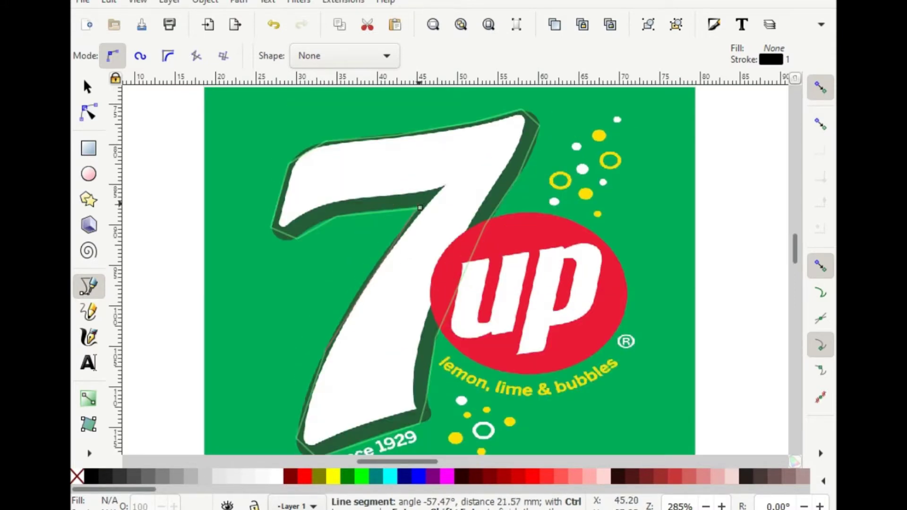
{"action": "left_click", "coordinate": [419, 208]}
{"action": "key", "text": "n"}
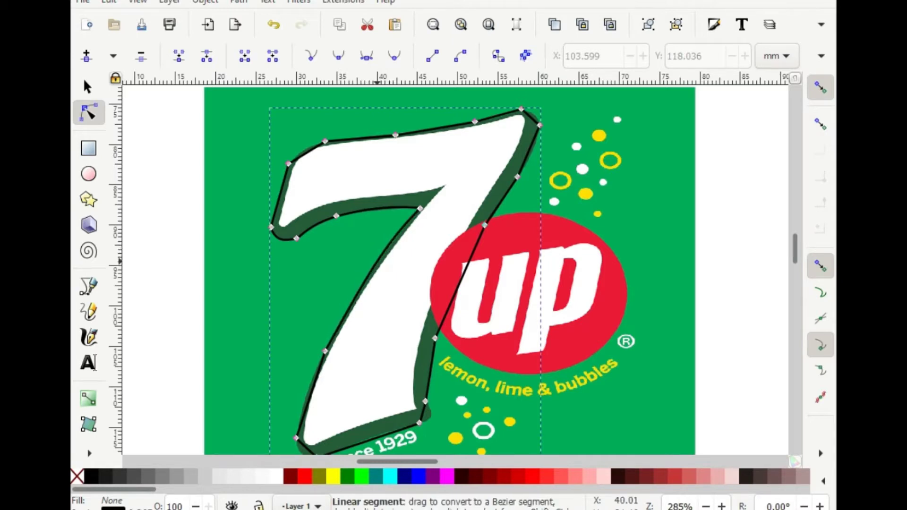
Step: Inspect the traced path's nodes, then drag the outline off the logo to the right
{"action": "scroll", "coordinate": [309, 392], "scroll_direction": "down", "scroll_amount": 5}
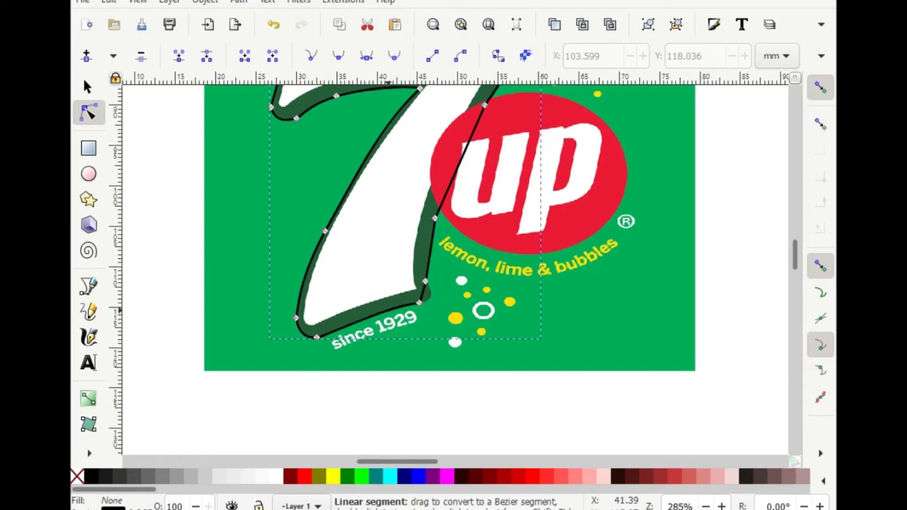
{"action": "scroll", "coordinate": [427, 290], "scroll_direction": "up", "scroll_amount": 3}
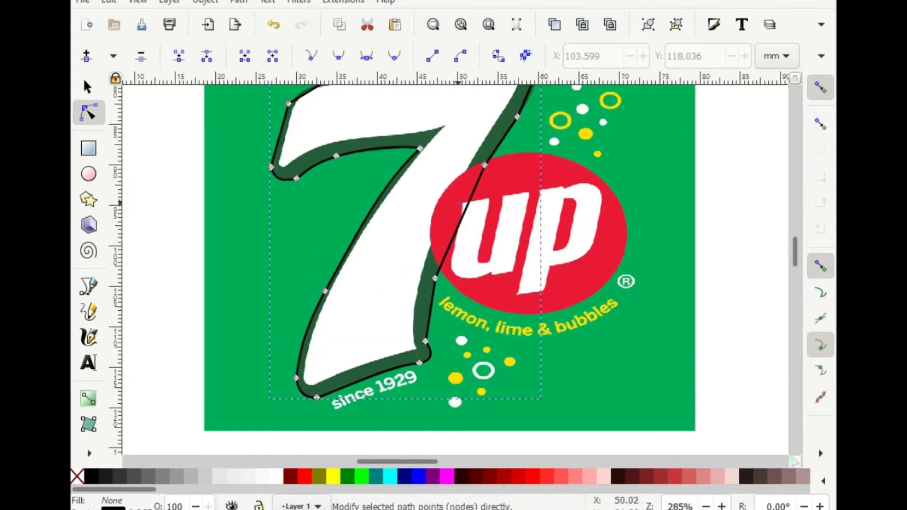
{"action": "scroll", "coordinate": [466, 211], "scroll_direction": "up", "scroll_amount": 5}
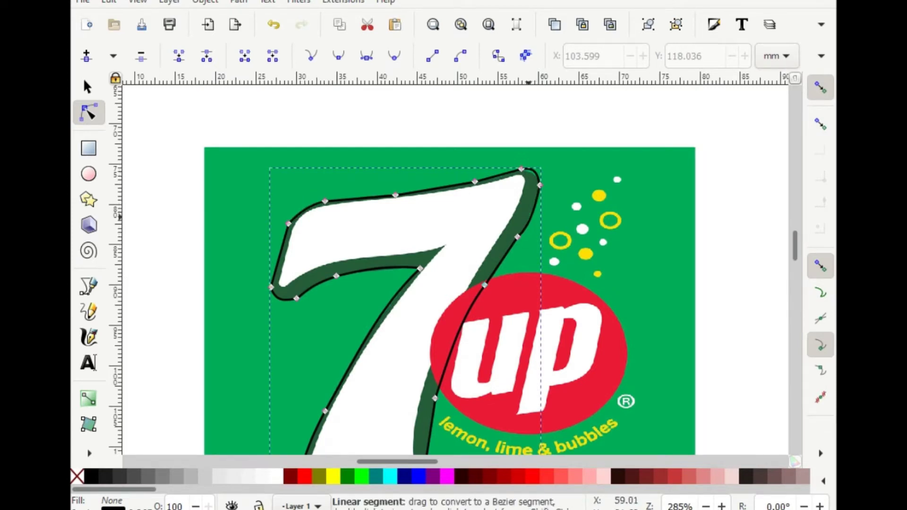
{"action": "scroll", "coordinate": [527, 216], "scroll_direction": "down", "scroll_amount": 2}
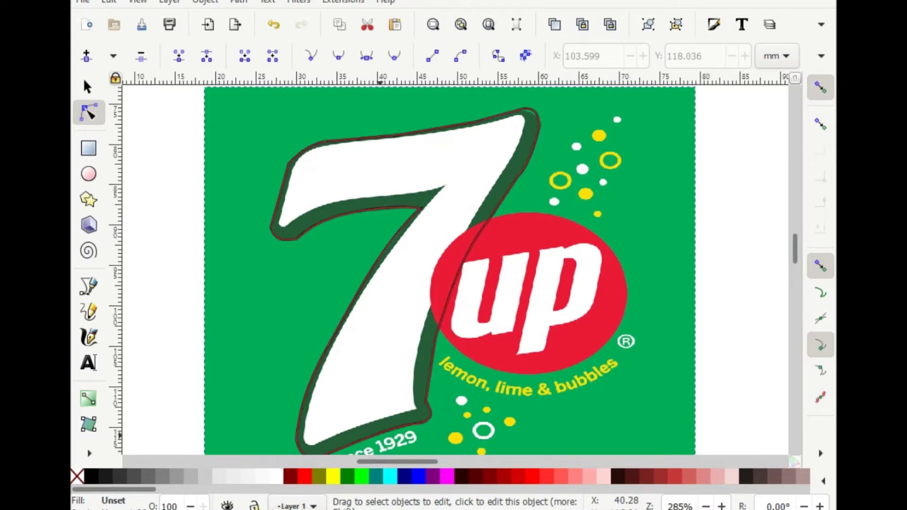
{"action": "key", "text": "s"}
{"action": "mouse_move", "coordinate": [492, 215]}
{"action": "left_mouse_down"}
{"action": "mouse_move", "coordinate": [782, 226]}
{"action": "mouse_move", "coordinate": [450, 270]}
{"action": "left_mouse_up"}
Step: Select the white 7, then drag the black 7 outline toward the green rectangle
{"action": "left_click", "coordinate": [484, 406]}
{"action": "right_click", "coordinate": [484, 406]}
{"action": "key", "text": "Escape"}
{"action": "scroll", "coordinate": [472, 331], "scroll_direction": "down", "scroll_amount": 2}
{"action": "right_click", "coordinate": [485, 396]}
{"action": "key", "text": "Escape"}
{"action": "scroll", "coordinate": [486, 395], "scroll_direction": "down", "scroll_amount": 5}
{"action": "left_click", "coordinate": [291, 290]}
{"action": "mouse_move", "coordinate": [290, 290]}
{"action": "left_mouse_down"}
{"action": "mouse_move", "coordinate": [310, 281]}
{"action": "mouse_move", "coordinate": [543, 402]}
{"action": "left_mouse_up"}
Step: Place the outline on the green background, fill it dark green #008033 and remove its stroke
{"action": "scroll", "coordinate": [543, 401], "scroll_direction": "right", "scroll_amount": 8}
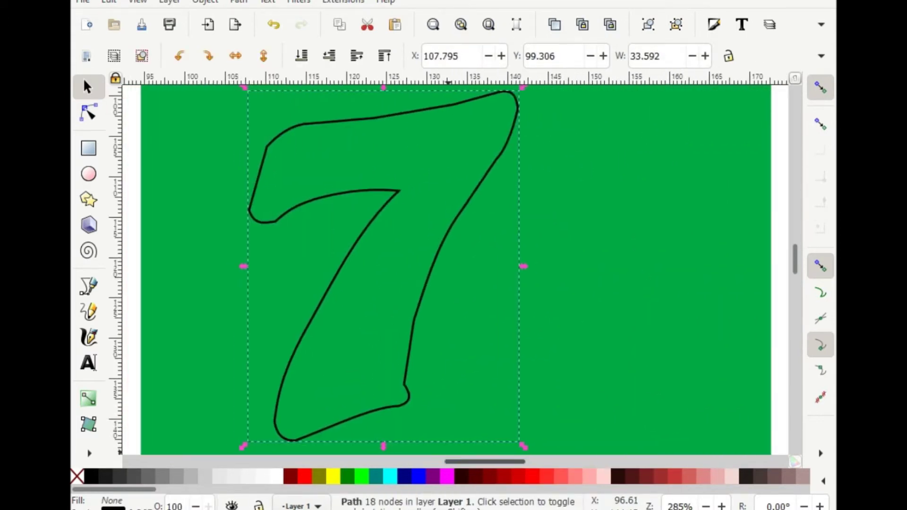
{"action": "left_click_drag", "start_coordinate": [396, 373], "coordinate": [405, 383]}
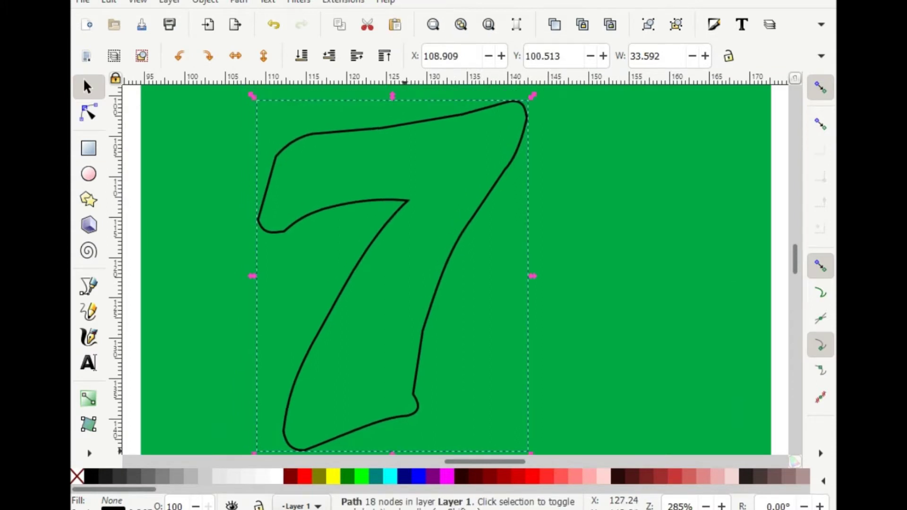
{"action": "left_click_drag", "start_coordinate": [113, 488], "coordinate": [441, 489]}
{"action": "left_click", "coordinate": [78, 476]}
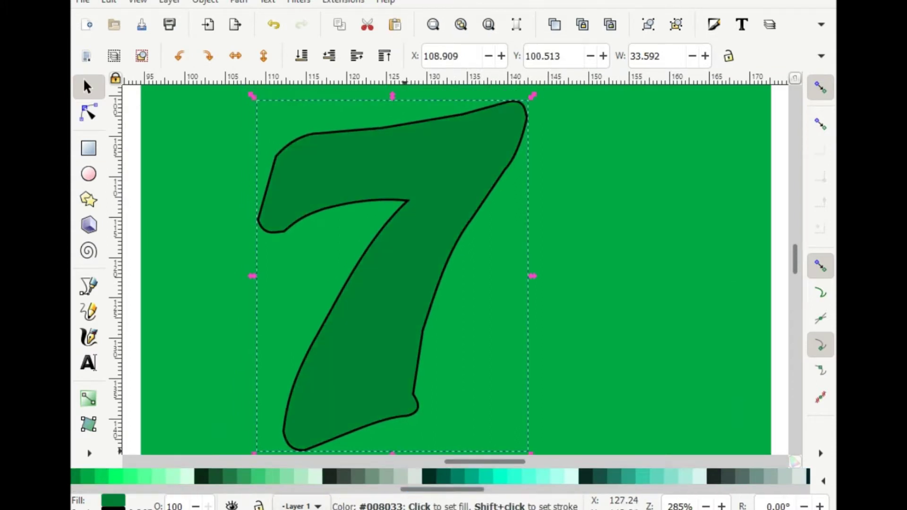
{"action": "right_click", "coordinate": [113, 508]}
{"action": "left_click", "coordinate": [168, 494]}
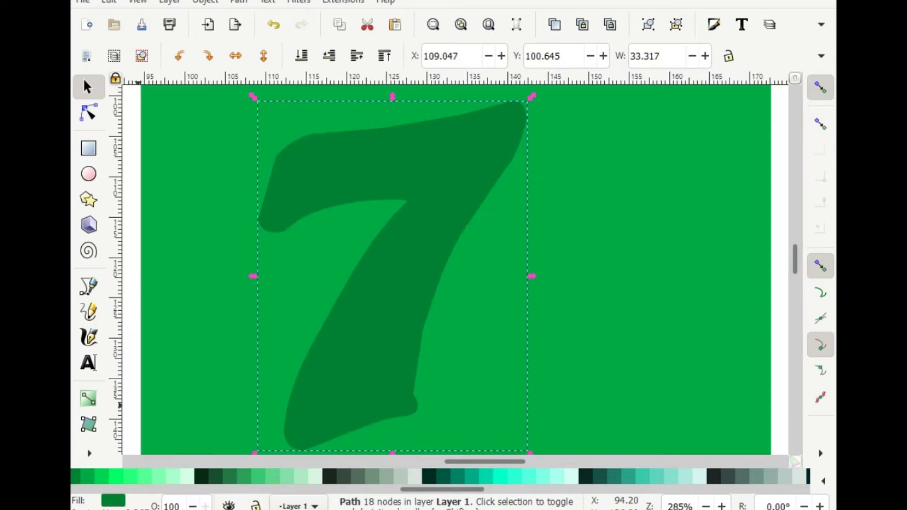
Step: Drag the white 7 over its dark-green shadow and resize it from the top
{"action": "scroll", "coordinate": [137, 476], "scroll_direction": "left", "scroll_amount": 3}
{"action": "scroll", "coordinate": [515, 274], "scroll_direction": "left", "scroll_amount": 5}
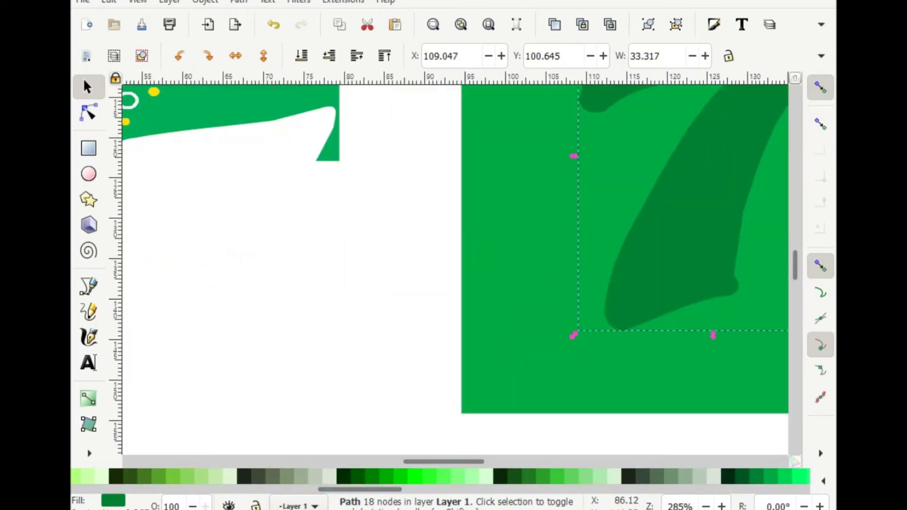
{"action": "left_click_drag", "start_coordinate": [262, 140], "coordinate": [680, 257]}
{"action": "scroll", "coordinate": [680, 257], "scroll_direction": "right", "scroll_amount": 2}
{"action": "scroll", "coordinate": [680, 257], "scroll_direction": "right", "scroll_amount": 2}
{"action": "scroll", "coordinate": [680, 258], "scroll_direction": "right", "scroll_amount": 2}
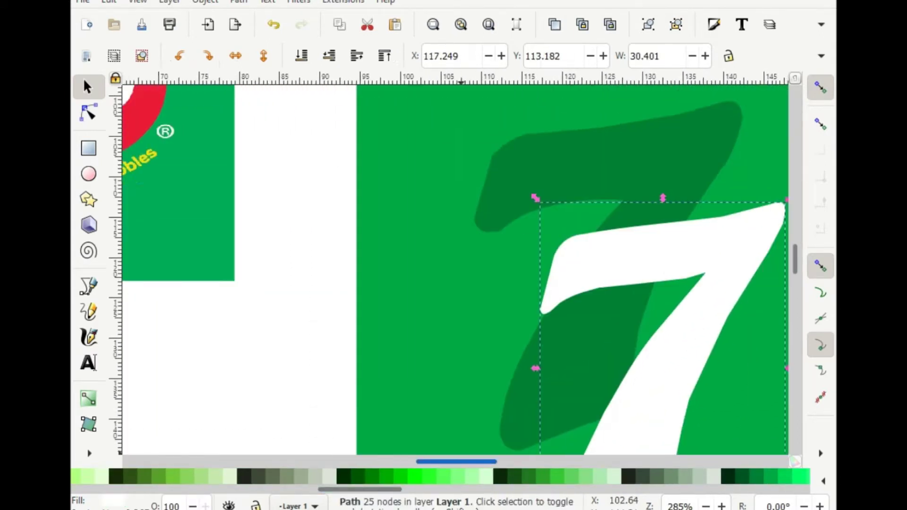
{"action": "left_click_drag", "start_coordinate": [628, 425], "coordinate": [568, 391]}
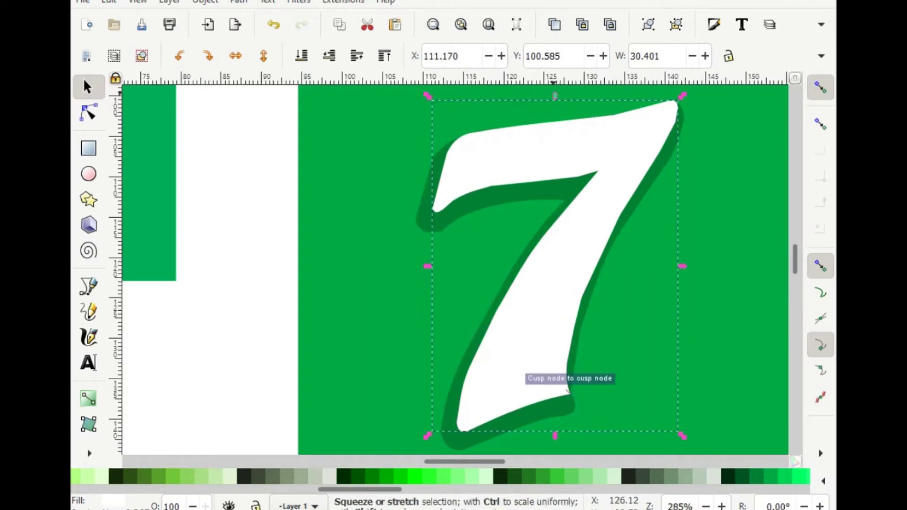
{"action": "mouse_move", "coordinate": [554, 97]}
{"action": "left_mouse_down"}
{"action": "mouse_move", "coordinate": [549, 108]}
{"action": "mouse_move", "coordinate": [561, 96]}
{"action": "mouse_move", "coordinate": [533, 115]}
{"action": "mouse_move", "coordinate": [630, 99]}
{"action": "left_mouse_up"}
{"action": "scroll", "coordinate": [631, 103], "scroll_direction": "up", "scroll_amount": 1}
{"action": "scroll", "coordinate": [631, 103], "scroll_direction": "up", "scroll_amount": 2}
{"action": "scroll", "coordinate": [633, 208], "scroll_direction": "up", "scroll_amount": 2}
{"action": "left_click_drag", "start_coordinate": [636, 331], "coordinate": [635, 354]}
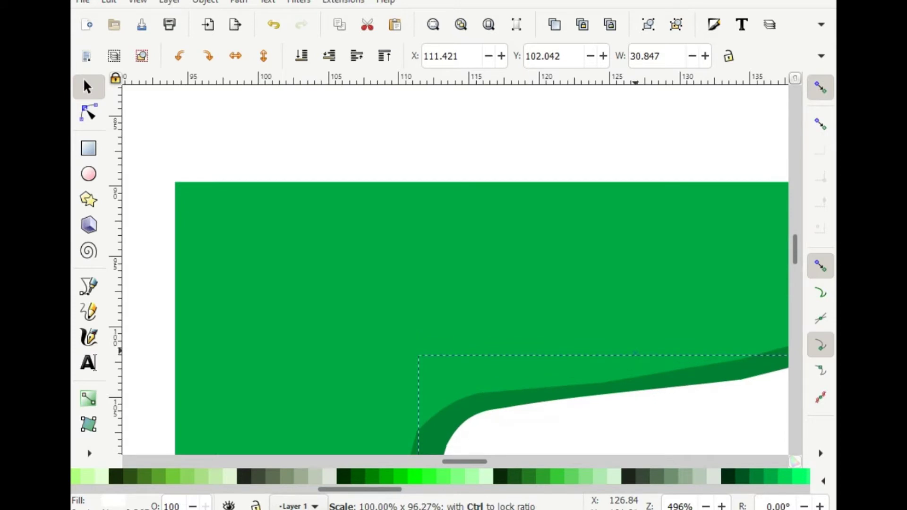
Step: Fine-tune the white 7's size — scale from the corner, stretch down, narrow slightly
{"action": "scroll", "coordinate": [635, 354], "scroll_direction": "right", "scroll_amount": 10}
{"action": "scroll", "coordinate": [635, 354], "scroll_direction": "left", "scroll_amount": 3}
{"action": "scroll", "coordinate": [636, 355], "scroll_direction": "down", "scroll_amount": 3}
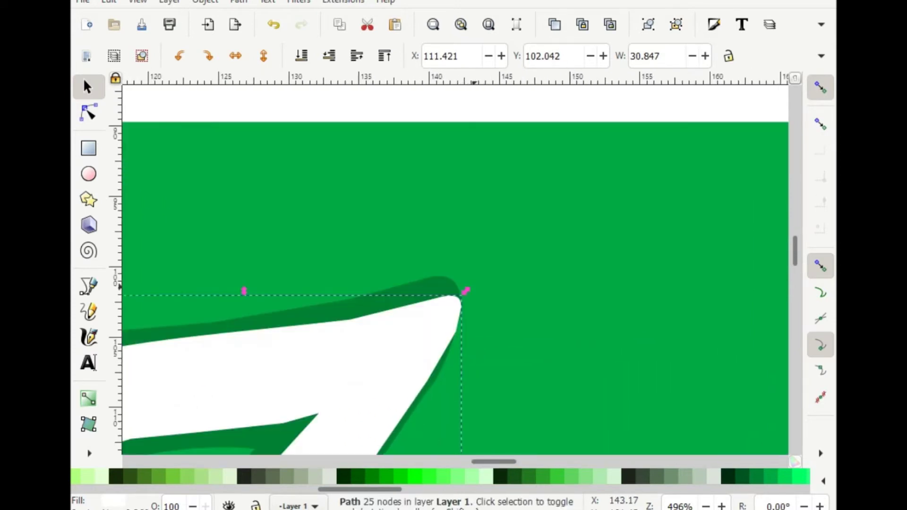
{"action": "left_click_drag", "start_coordinate": [465, 291], "coordinate": [459, 286]}
{"action": "scroll", "coordinate": [459, 286], "scroll_direction": "down", "scroll_amount": 4}
{"action": "scroll", "coordinate": [458, 286], "scroll_direction": "down", "scroll_amount": 1}
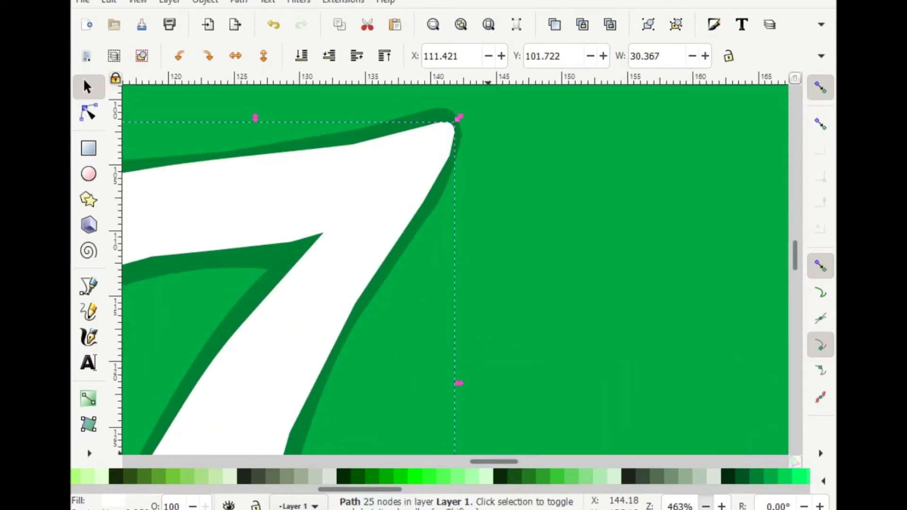
{"action": "left_click", "coordinate": [705, 506]}
{"action": "scroll", "coordinate": [454, 274], "scroll_direction": "down", "scroll_amount": 3}
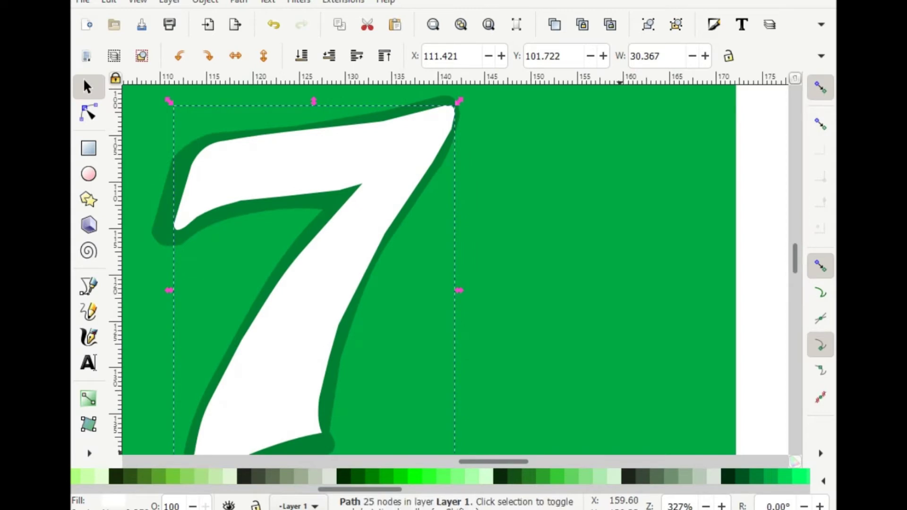
{"action": "scroll", "coordinate": [468, 273], "scroll_direction": "down", "scroll_amount": 1}
{"action": "scroll", "coordinate": [468, 274], "scroll_direction": "down", "scroll_amount": 1}
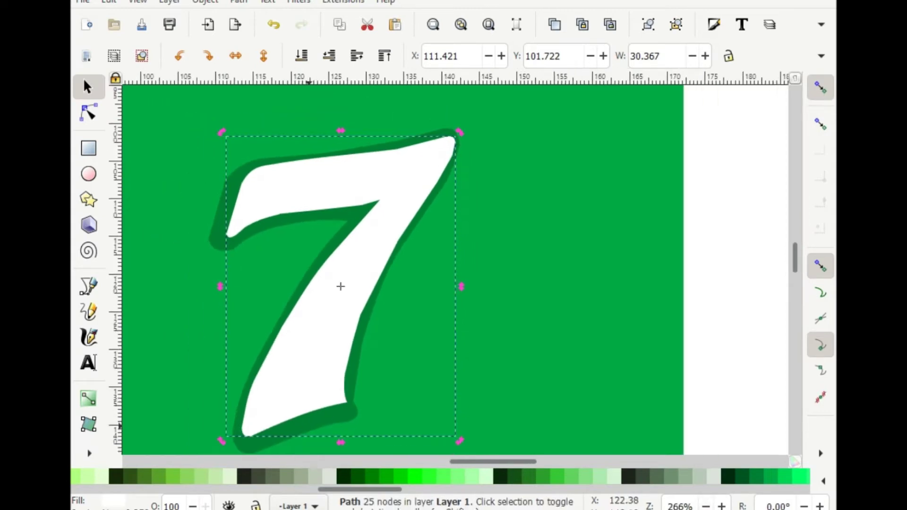
{"action": "left_click_drag", "start_coordinate": [340, 442], "coordinate": [340, 445]}
{"action": "left_click_drag", "start_coordinate": [459, 290], "coordinate": [451, 290]}
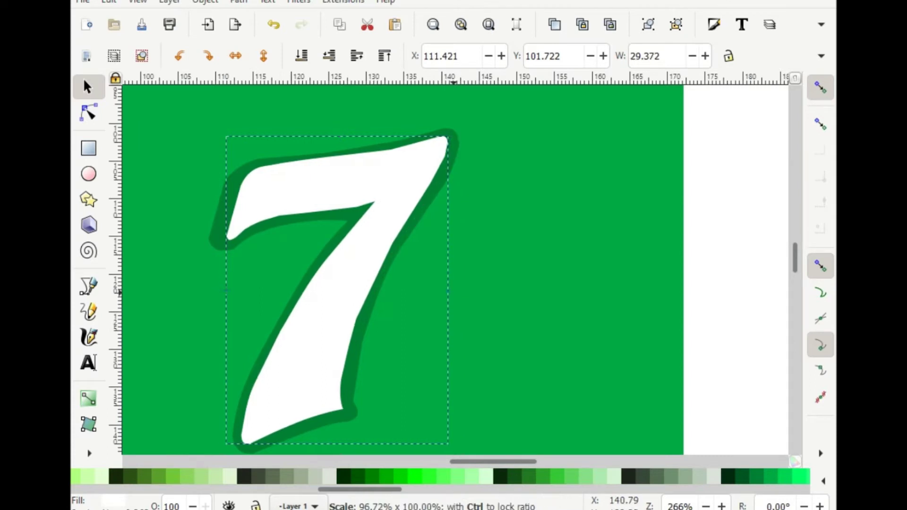
{"action": "left_click", "coordinate": [749, 301]}
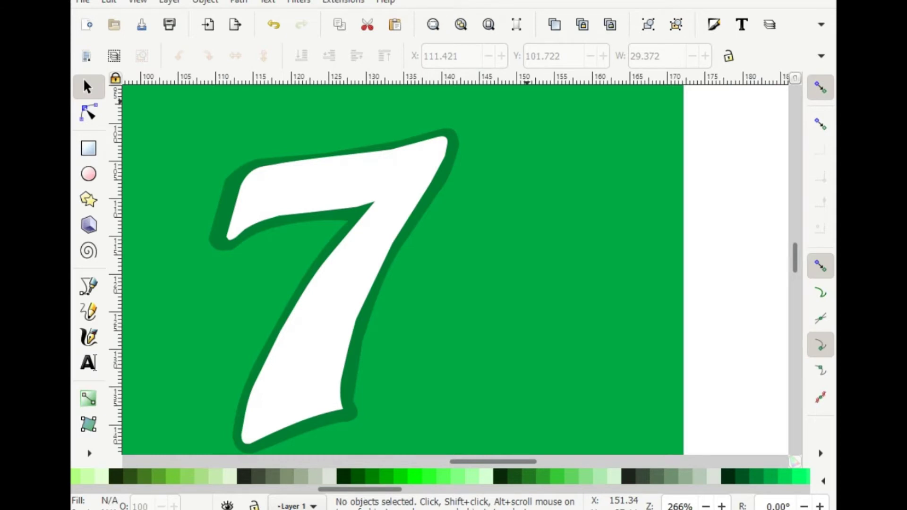
Step: Draw a circle over the 7's right side and fill it red
{"action": "left_click", "coordinate": [88, 174]}
{"action": "mouse_move", "coordinate": [372, 232]}
{"action": "left_mouse_down"}
{"action": "mouse_move", "coordinate": [460, 304]}
{"action": "mouse_move", "coordinate": [505, 369]}
{"action": "left_mouse_up"}
{"action": "scroll", "coordinate": [439, 476], "scroll_direction": "up", "scroll_amount": 3}
{"action": "scroll", "coordinate": [440, 476], "scroll_direction": "up", "scroll_amount": 3}
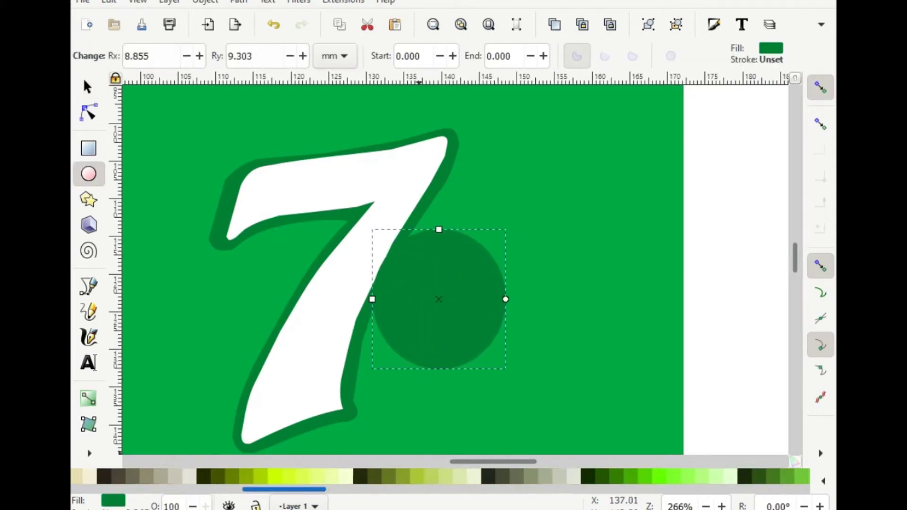
{"action": "scroll", "coordinate": [439, 476], "scroll_direction": "up", "scroll_amount": 3}
{"action": "scroll", "coordinate": [439, 476], "scroll_direction": "up", "scroll_amount": 3}
{"action": "scroll", "coordinate": [179, 476], "scroll_direction": "up", "scroll_amount": 2}
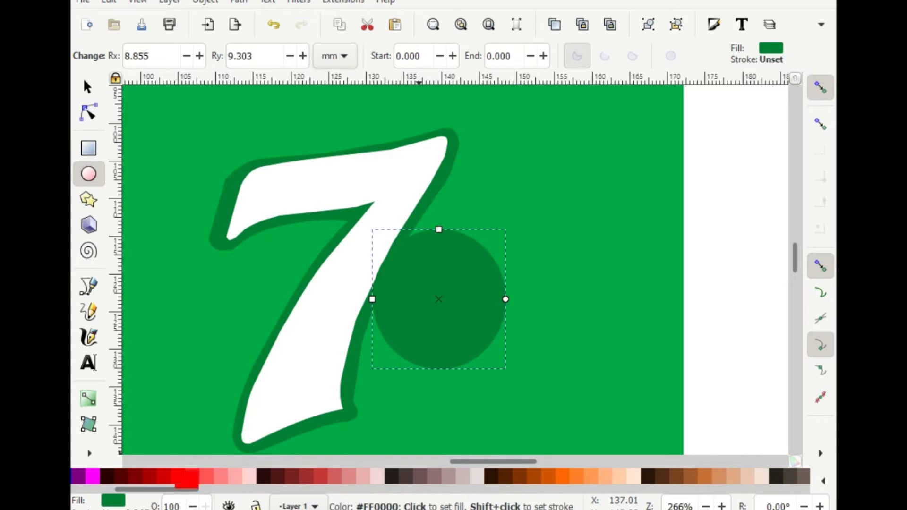
{"action": "left_click", "coordinate": [179, 476]}
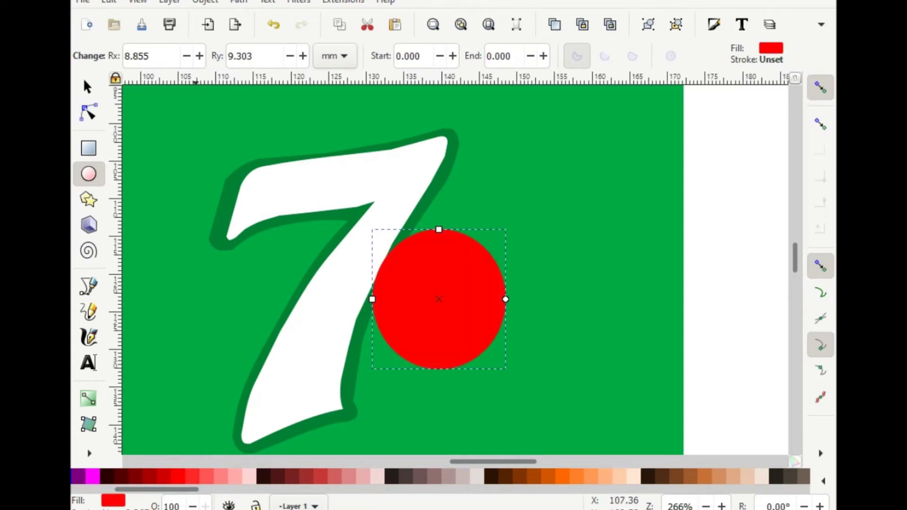
Step: Enlarge the red circle slightly and shift it left onto the 7
{"action": "left_click", "coordinate": [87, 86]}
{"action": "left_click_drag", "start_coordinate": [510, 373], "coordinate": [519, 383]}
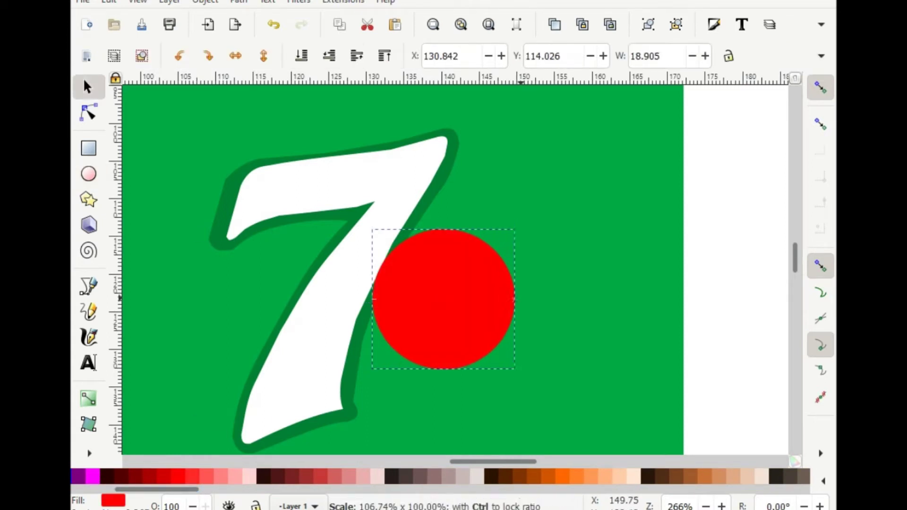
{"action": "left_click_drag", "start_coordinate": [439, 302], "coordinate": [432, 309]}
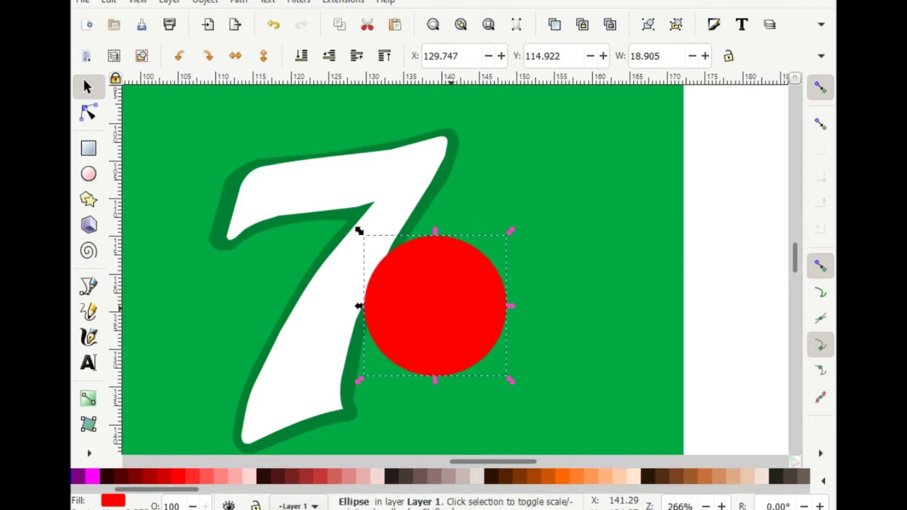
{"action": "left_click", "coordinate": [88, 286]}
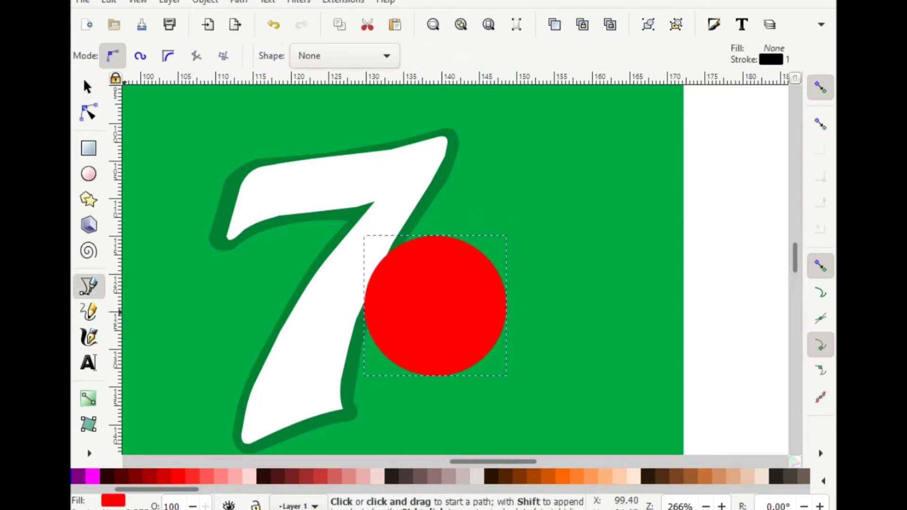
Step: Type 'UP' with the Text tool and move it inside the red circle
{"action": "left_click", "coordinate": [90, 363]}
{"action": "left_click_drag", "start_coordinate": [380, 268], "coordinate": [485, 339]}
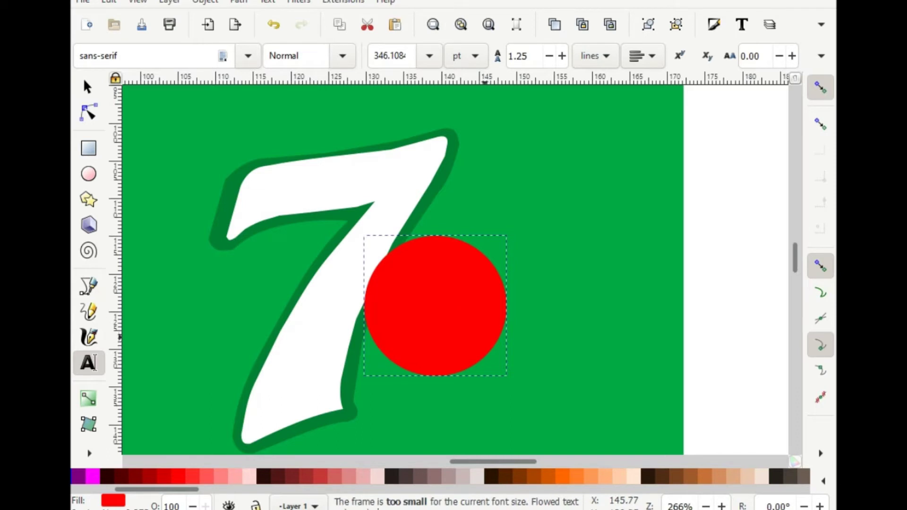
{"action": "left_click_drag", "start_coordinate": [391, 272], "coordinate": [530, 339]}
{"action": "key", "text": "shift+F7"}
{"action": "left_click", "coordinate": [88, 363]}
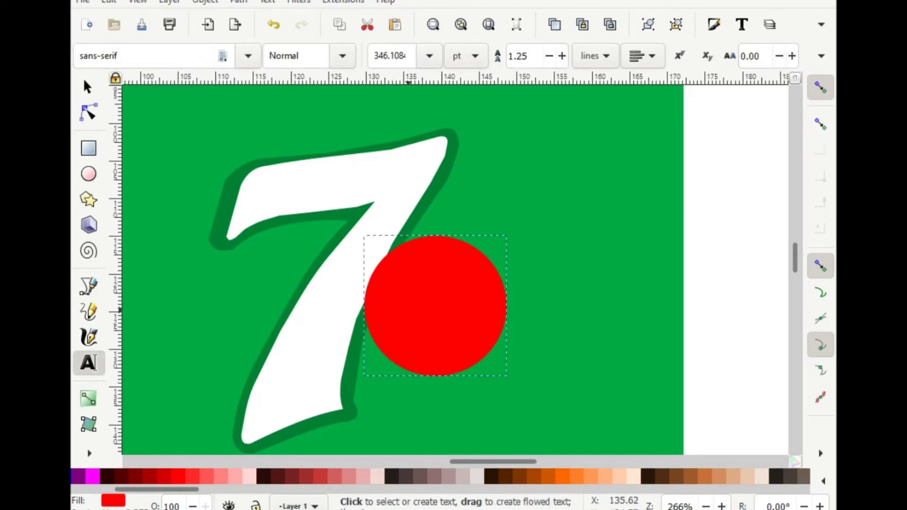
{"action": "left_click", "coordinate": [444, 307]}
{"action": "type", "text": "UP"}
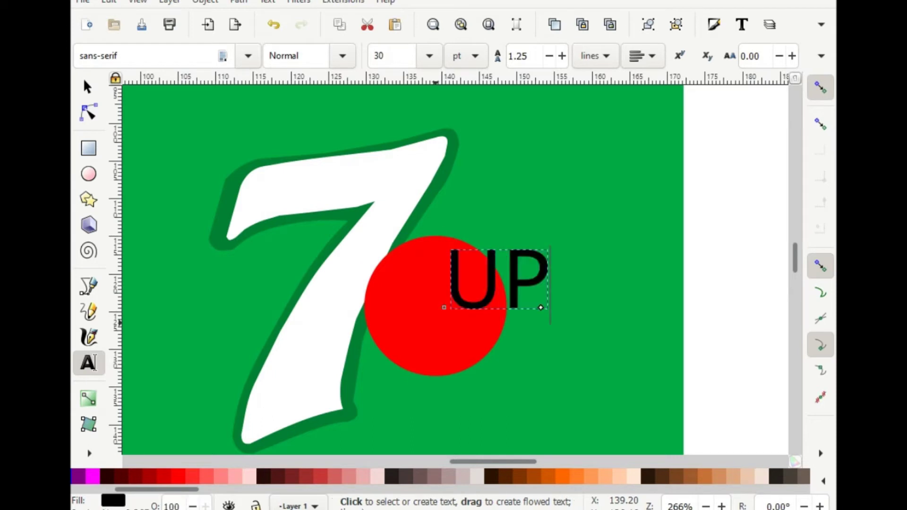
{"action": "left_click", "coordinate": [87, 86]}
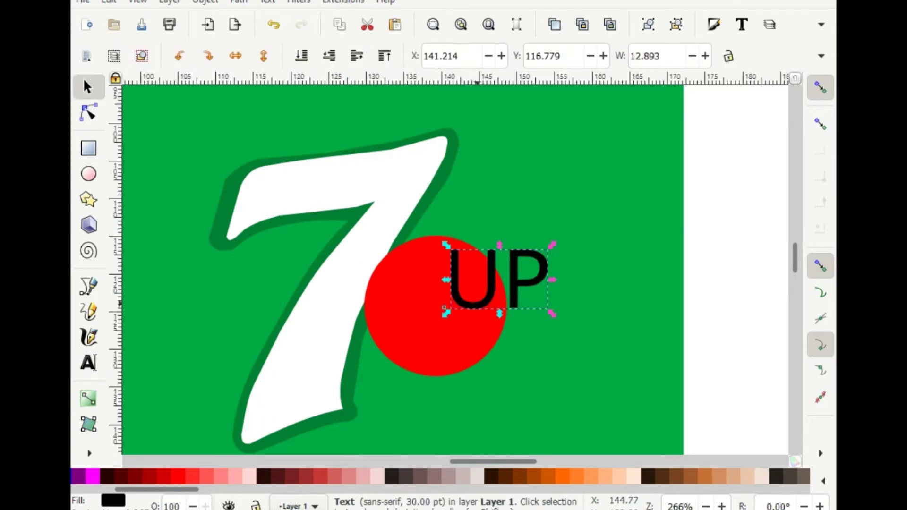
{"action": "left_click_drag", "start_coordinate": [477, 283], "coordinate": [423, 302]}
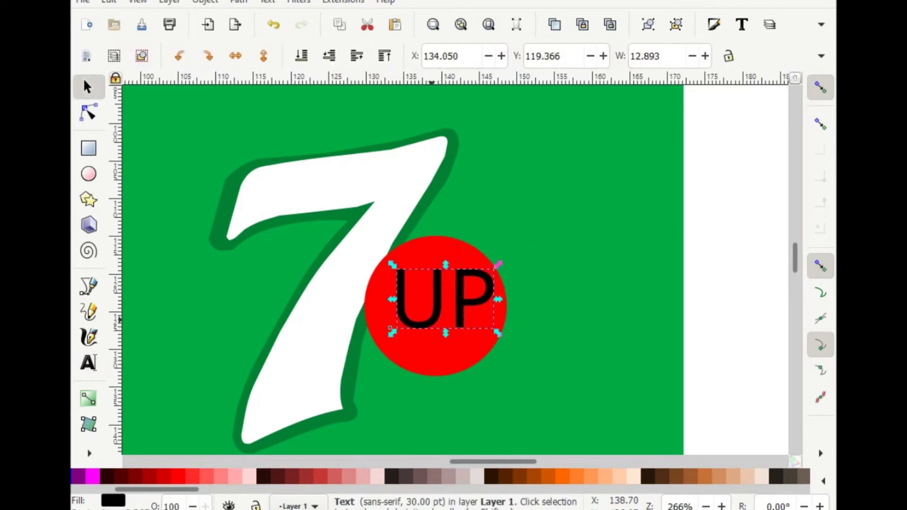
Step: Retype the text as lowercase 'up'
{"action": "key", "text": "t"}
{"action": "key", "text": "Delete"}
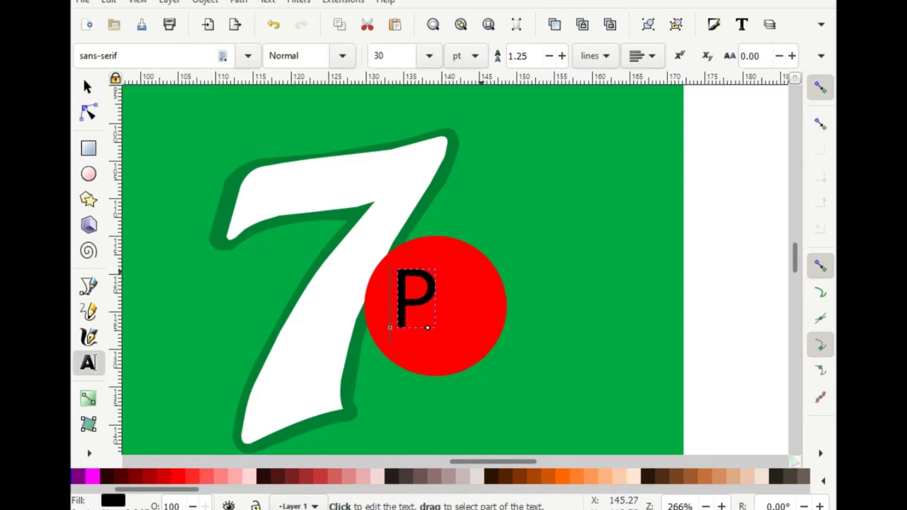
{"action": "type", "text": "U"}
{"action": "key", "text": "BackSpace"}
{"action": "type", "text": "u"}
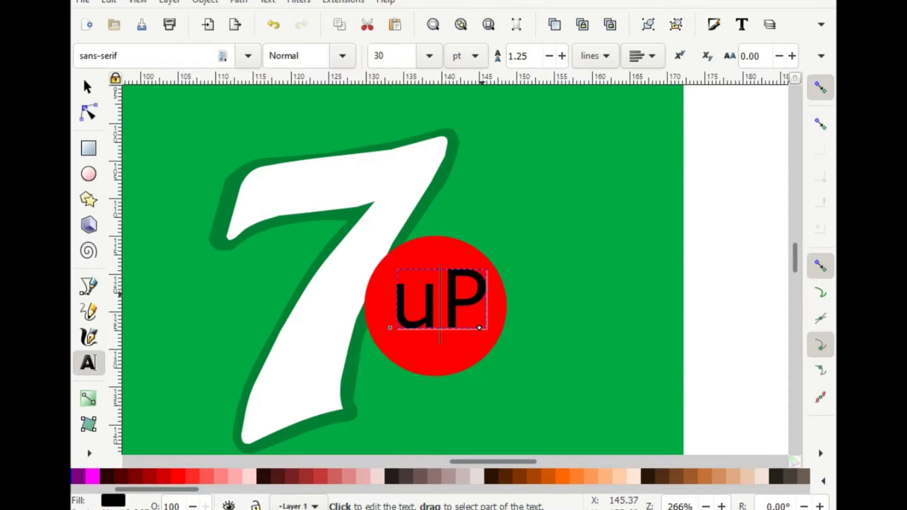
{"action": "key", "text": "Delete"}
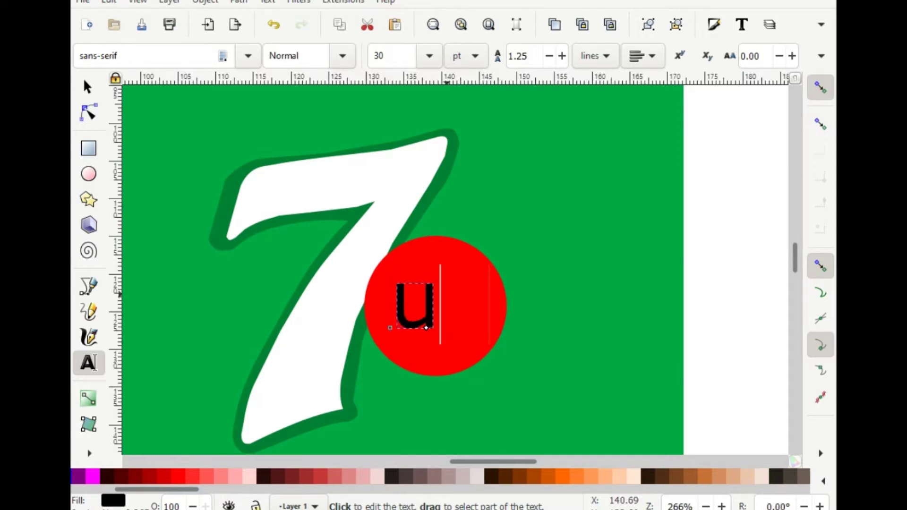
{"action": "type", "text": "p"}
{"action": "left_click", "coordinate": [248, 56]}
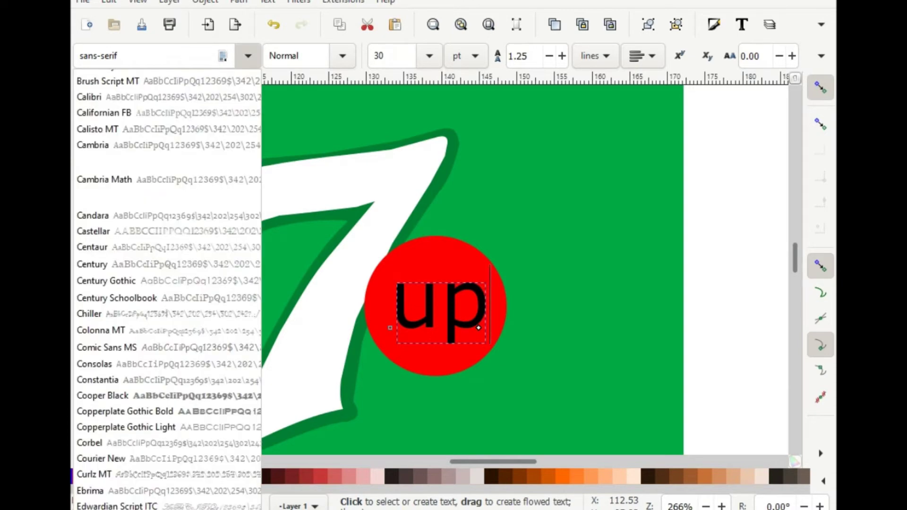
Step: Try Cooper Black, Copperplate Gothic Bold, Elephant and Eras Bold ITC on the up text
{"action": "left_click", "coordinate": [103, 395]}
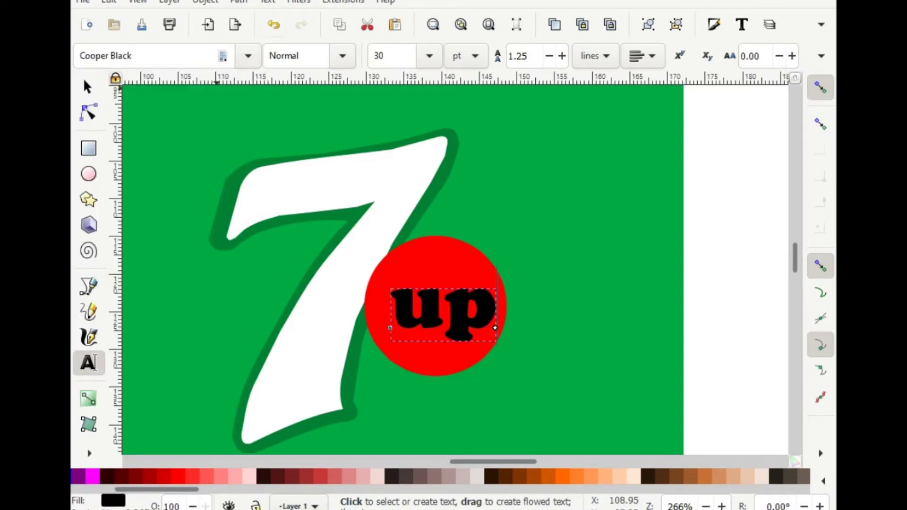
{"action": "left_click", "coordinate": [247, 55]}
{"action": "scroll", "coordinate": [166, 330], "scroll_direction": "down", "scroll_amount": 2}
{"action": "left_click", "coordinate": [195, 304]}
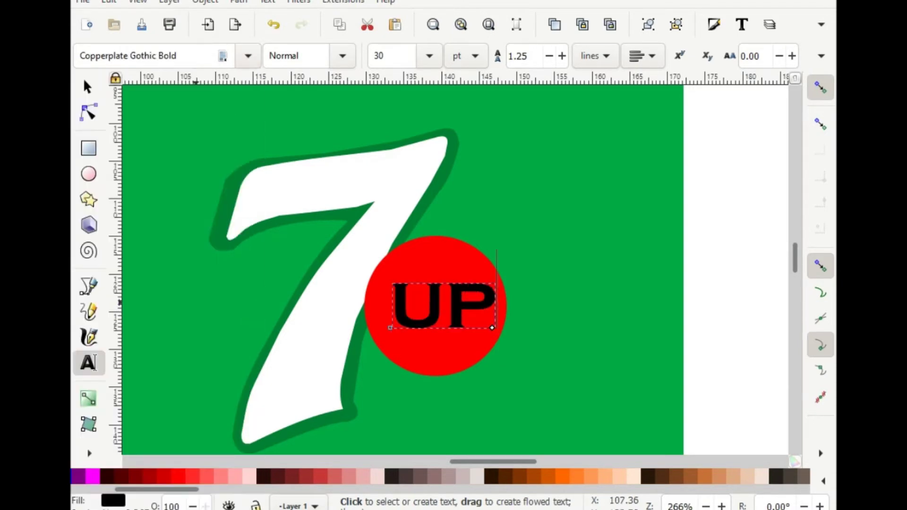
{"action": "left_click", "coordinate": [248, 55]}
{"action": "left_click", "coordinate": [104, 417]}
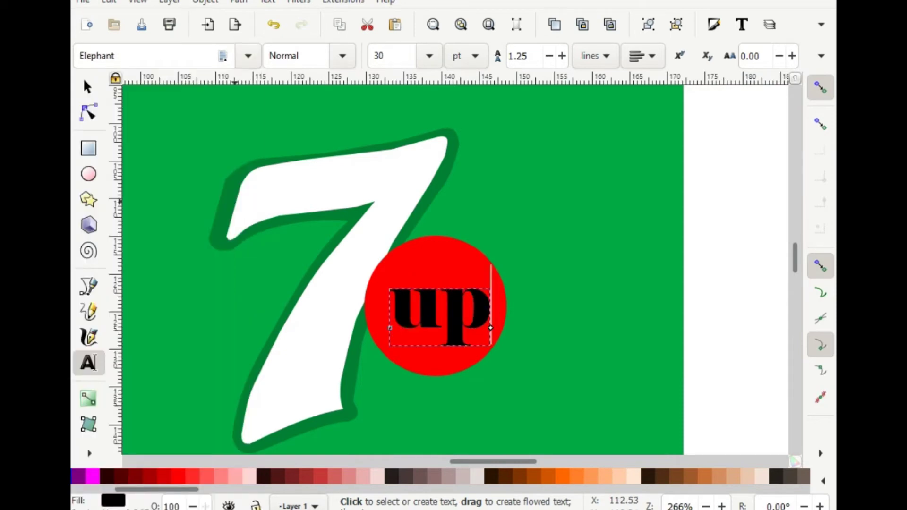
{"action": "left_click", "coordinate": [247, 56]}
{"action": "left_click", "coordinate": [248, 56]}
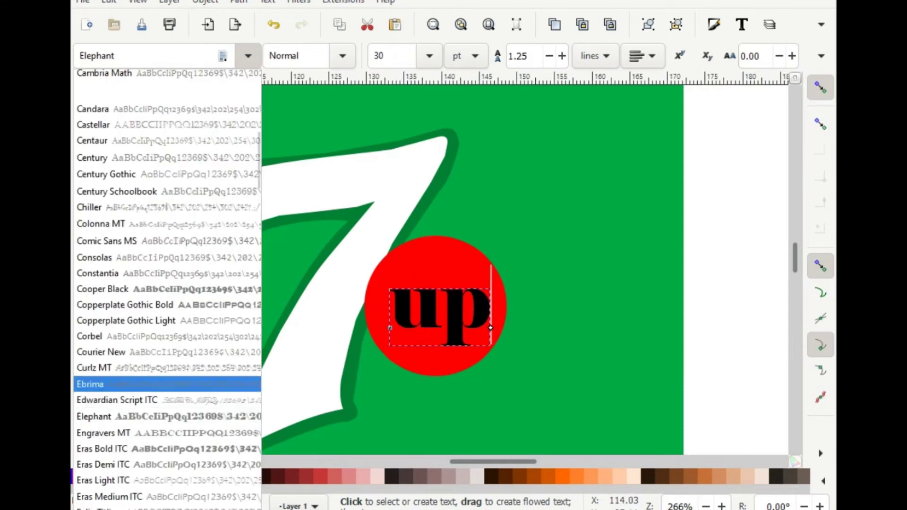
{"action": "left_click", "coordinate": [101, 447]}
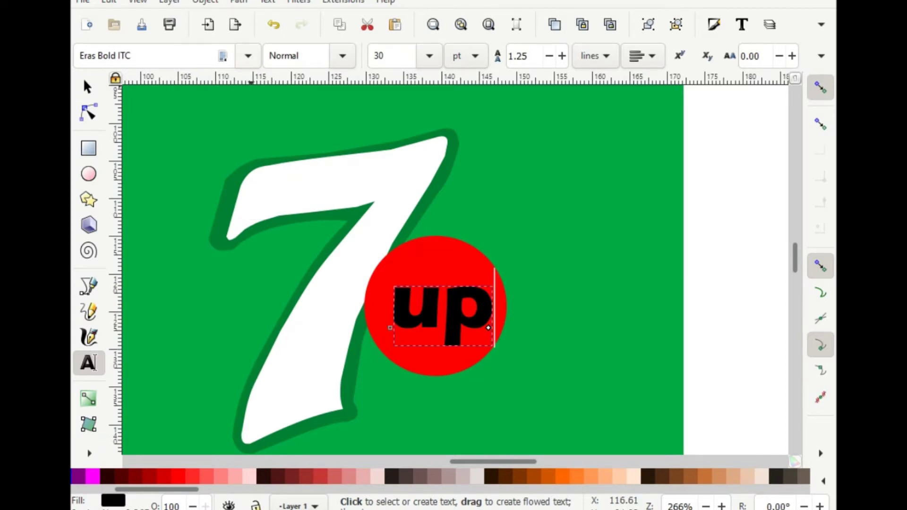
Step: Try Forte, then settle on Franklin Gothic Heavy for the up text
{"action": "left_click", "coordinate": [248, 55]}
{"action": "scroll", "coordinate": [118, 331], "scroll_direction": "down", "scroll_amount": 3}
{"action": "left_click", "coordinate": [102, 368]}
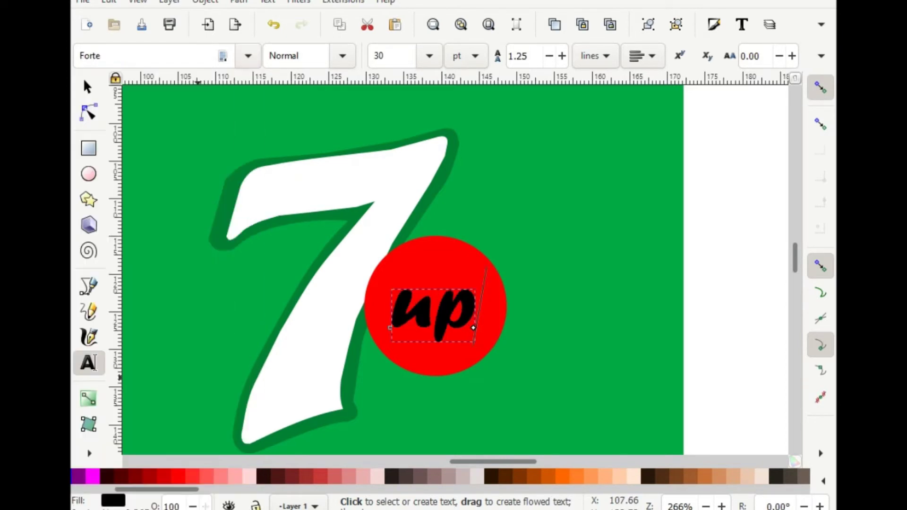
{"action": "left_click", "coordinate": [247, 56]}
{"action": "left_click", "coordinate": [118, 449]}
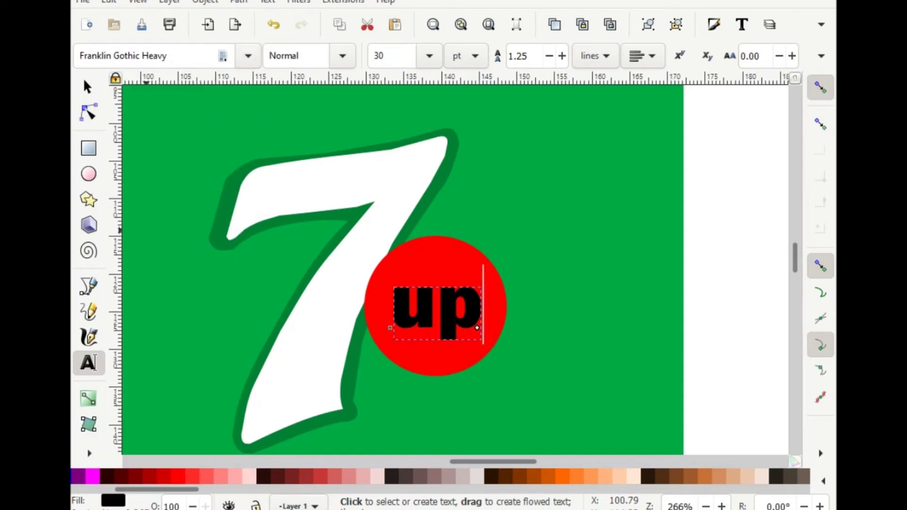
Step: Enlarge the up lettering slightly, nudge it upward and make it white
{"action": "left_click", "coordinate": [87, 87]}
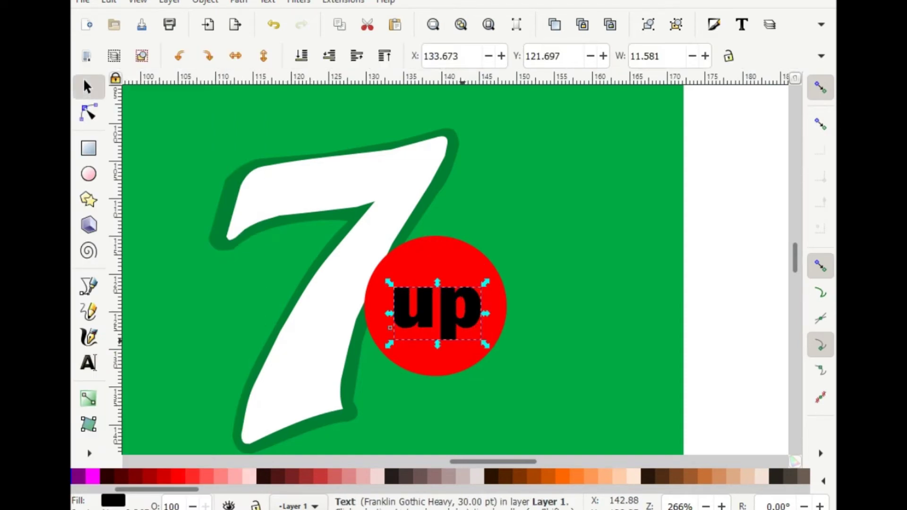
{"action": "left_click_drag", "start_coordinate": [485, 344], "coordinate": [494, 358]}
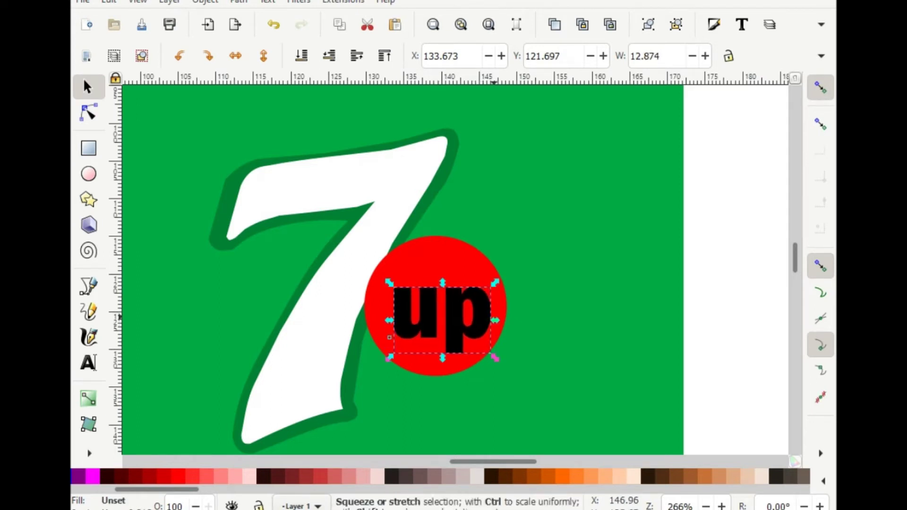
{"action": "left_click_drag", "start_coordinate": [444, 315], "coordinate": [442, 306]}
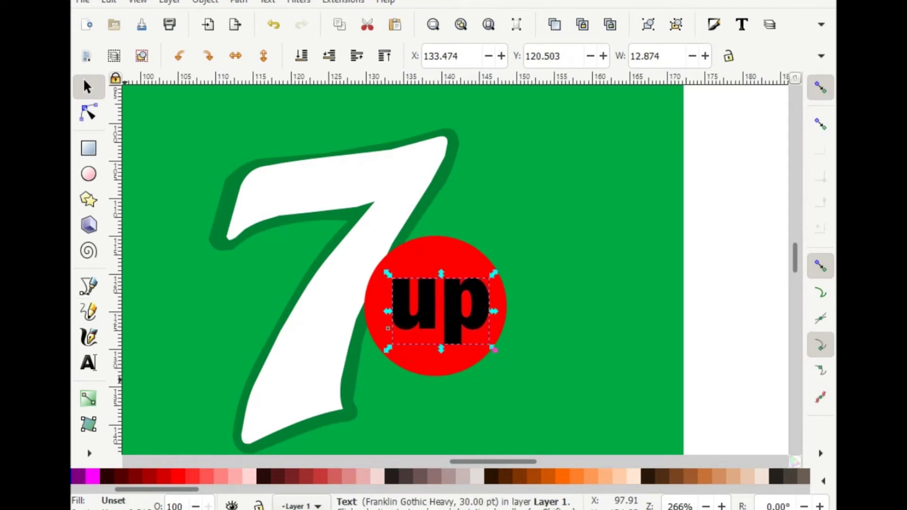
{"action": "scroll", "coordinate": [189, 476], "scroll_direction": "left", "scroll_amount": 5}
{"action": "left_click", "coordinate": [277, 476]}
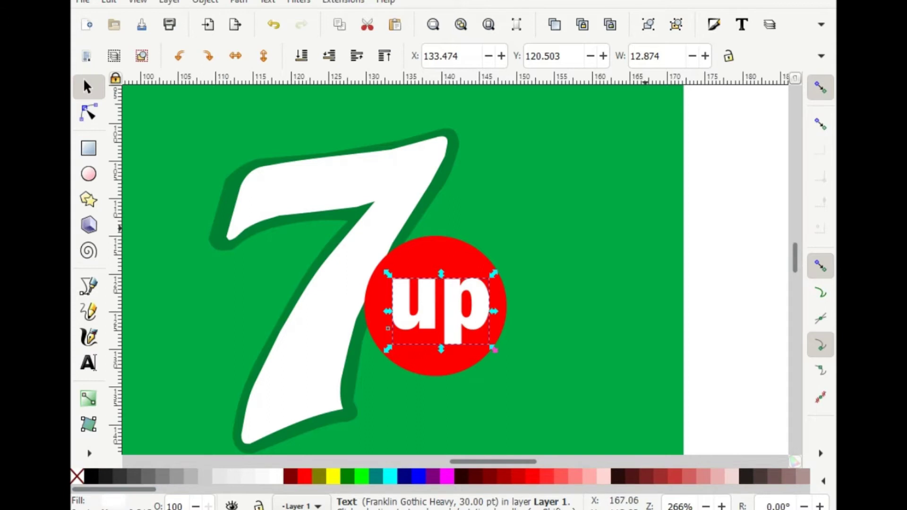
{"action": "left_click", "coordinate": [766, 270]}
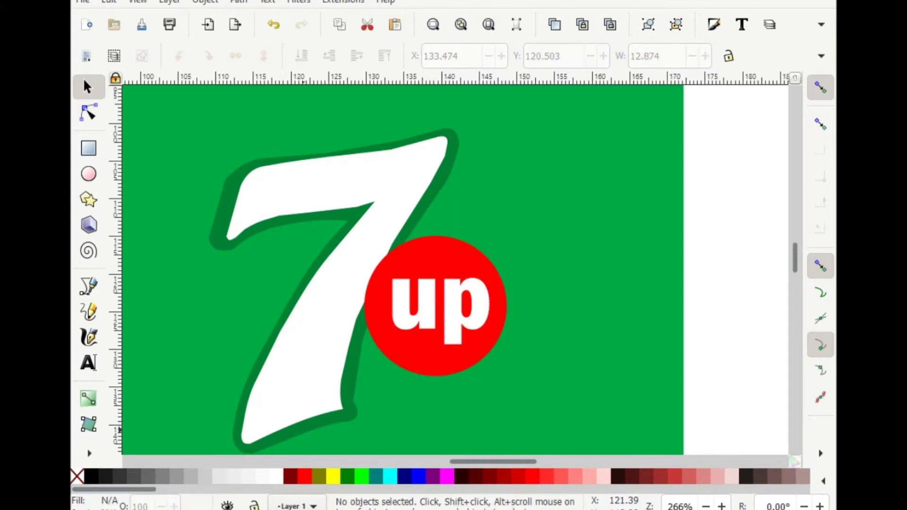
Step: Type 'lemon' at font size 4 below the red circle
{"action": "scroll", "coordinate": [401, 269], "scroll_direction": "down", "scroll_amount": 5}
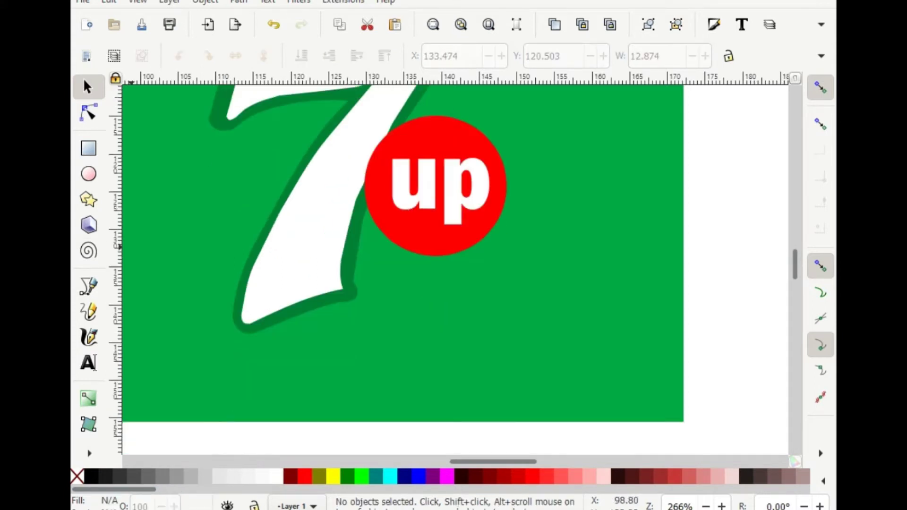
{"action": "scroll", "coordinate": [460, 273], "scroll_direction": "up", "scroll_amount": 2, "text": "ctrl"}
{"action": "scroll", "coordinate": [461, 273], "scroll_direction": "up", "scroll_amount": 1, "text": "ctrl"}
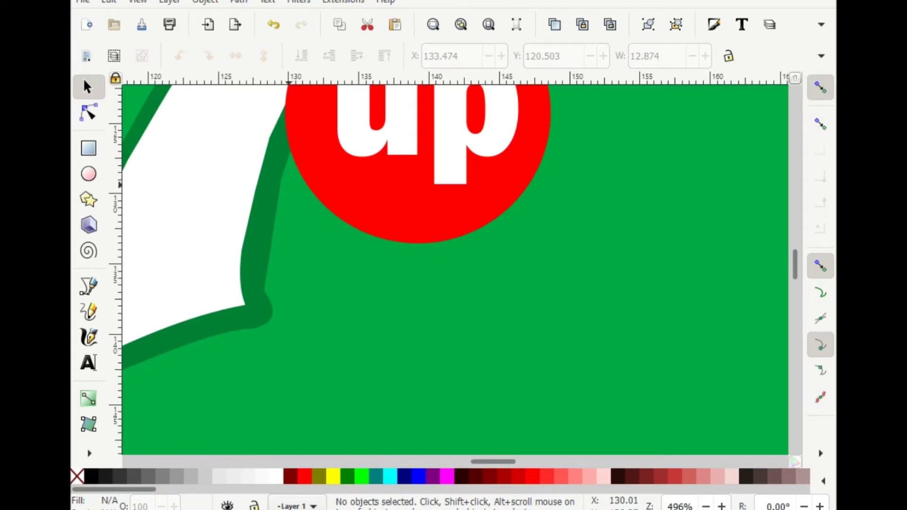
{"action": "left_click", "coordinate": [88, 285]}
{"action": "key", "text": "t"}
{"action": "left_click_drag", "start_coordinate": [286, 209], "coordinate": [306, 219]}
{"action": "right_click", "coordinate": [332, 293]}
{"action": "left_click", "coordinate": [306, 293]}
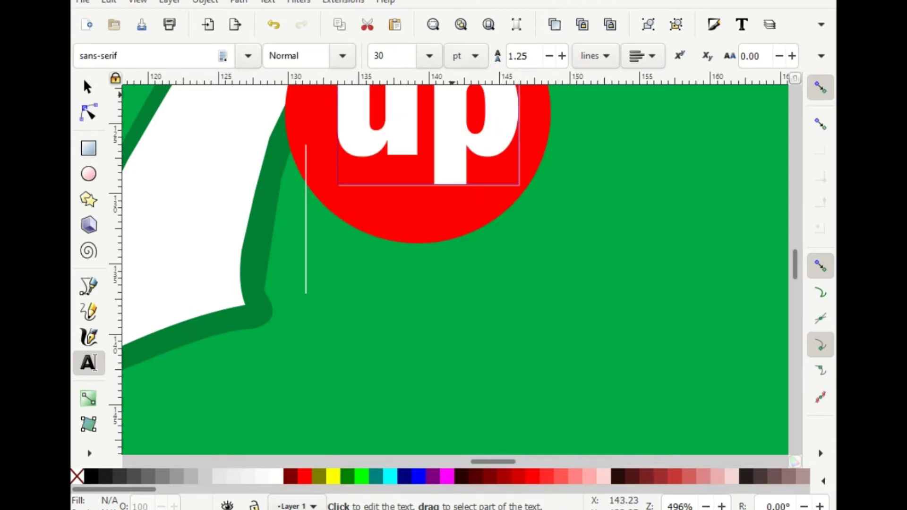
{"action": "left_click", "coordinate": [429, 56]}
{"action": "left_click", "coordinate": [392, 102]}
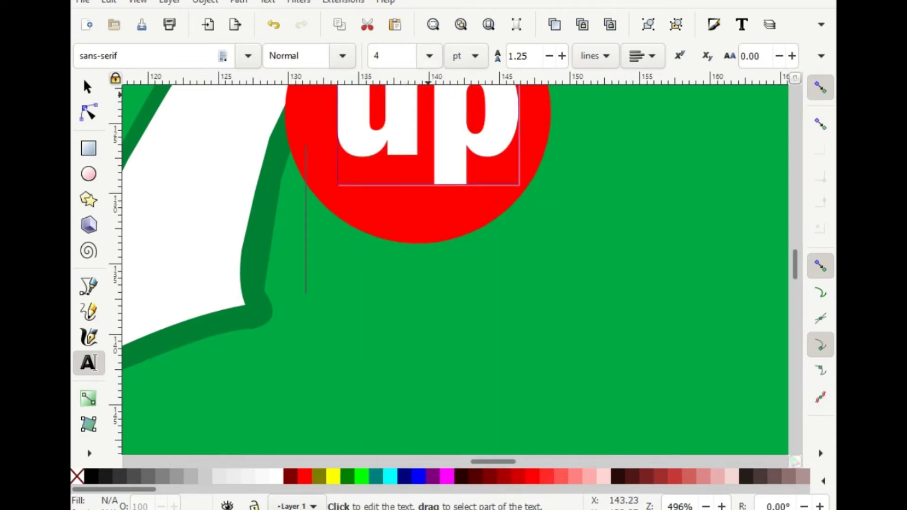
{"action": "type", "text": "lemon"}
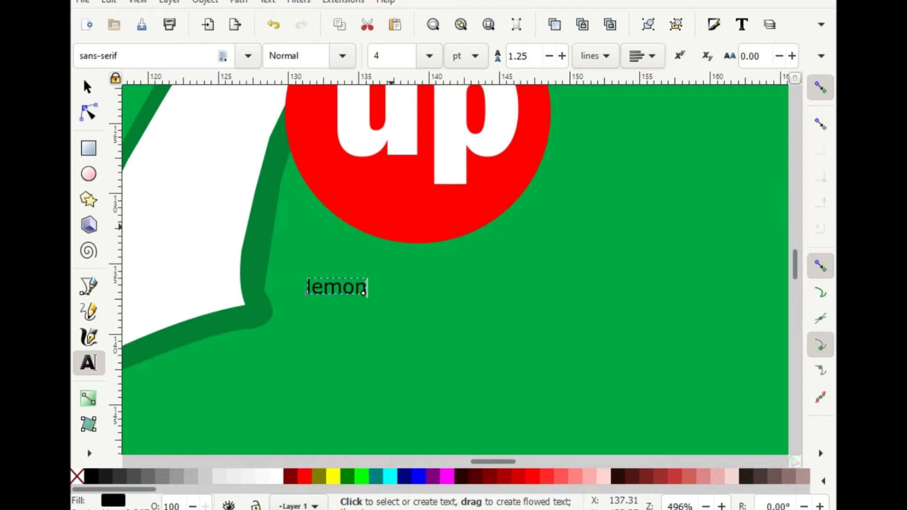
Step: Color lemon yellow, tilt it along the circle's lower edge, then draw a new text frame
{"action": "key", "text": "F1"}
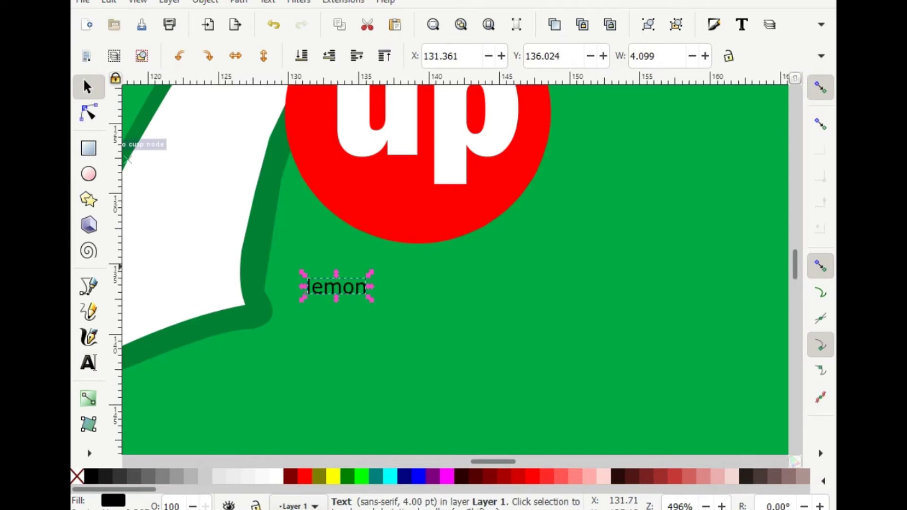
{"action": "left_click", "coordinate": [333, 476]}
{"action": "left_click", "coordinate": [336, 286]}
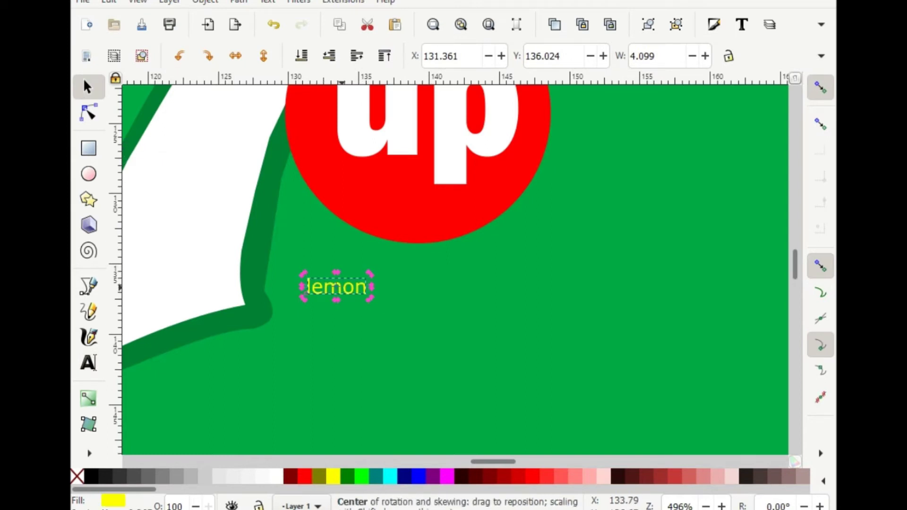
{"action": "mouse_move", "coordinate": [370, 273]}
{"action": "left_mouse_down"}
{"action": "mouse_move", "coordinate": [327, 241]}
{"action": "mouse_move", "coordinate": [359, 216]}
{"action": "mouse_move", "coordinate": [321, 223]}
{"action": "left_mouse_up"}
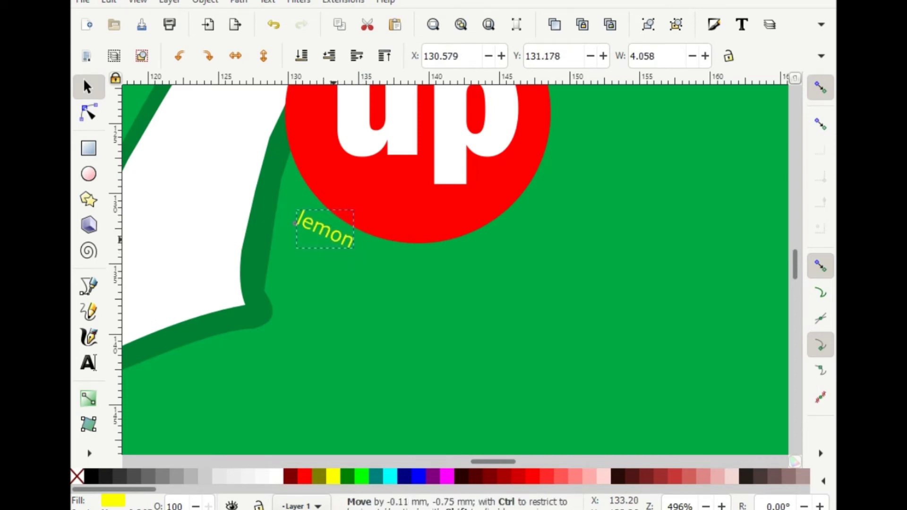
{"action": "left_click_drag", "start_coordinate": [355, 199], "coordinate": [352, 200]}
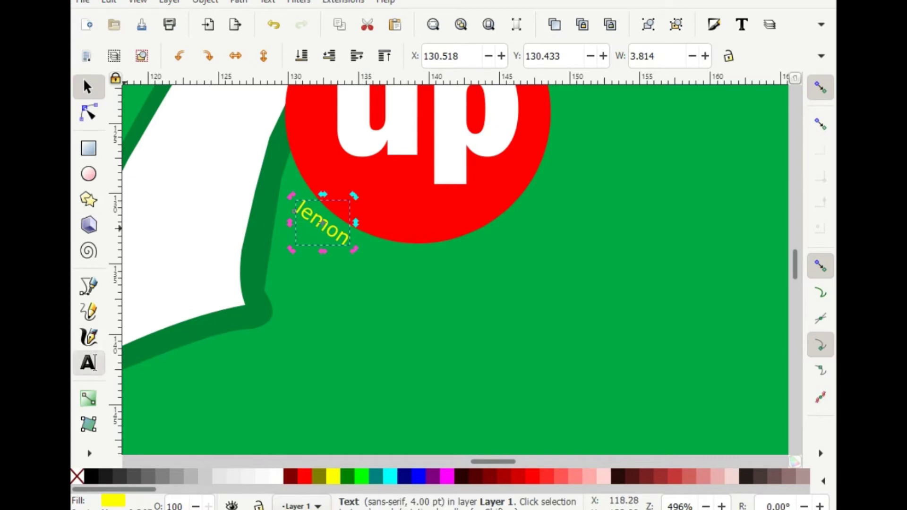
{"action": "left_click", "coordinate": [89, 362]}
{"action": "left_click_drag", "start_coordinate": [318, 289], "coordinate": [443, 346]}
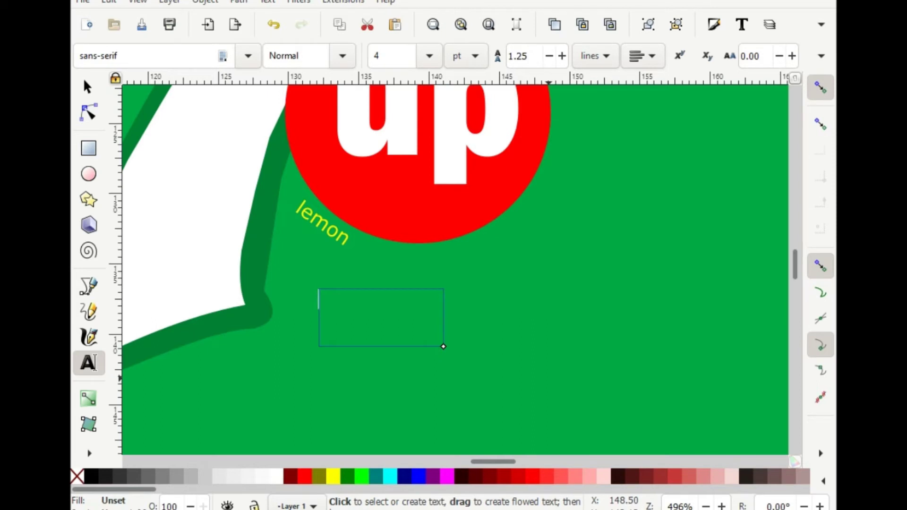
Step: Type 'lime' in the text frame, redoing the first misplaced attempt
{"action": "type", "text": "lime"}
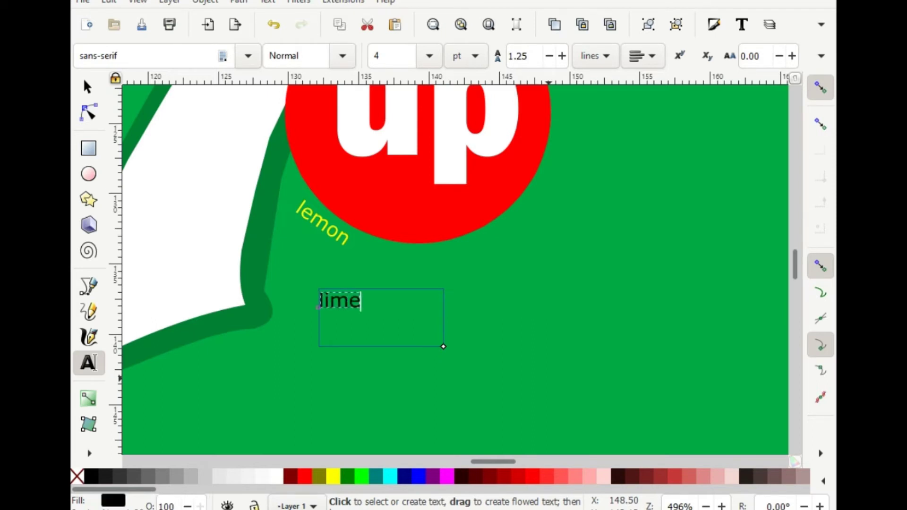
{"action": "key", "text": "ctrl+z"}
{"action": "key", "text": "F1"}
{"action": "scroll", "coordinate": [454, 266], "scroll_direction": "up", "scroll_amount": 1}
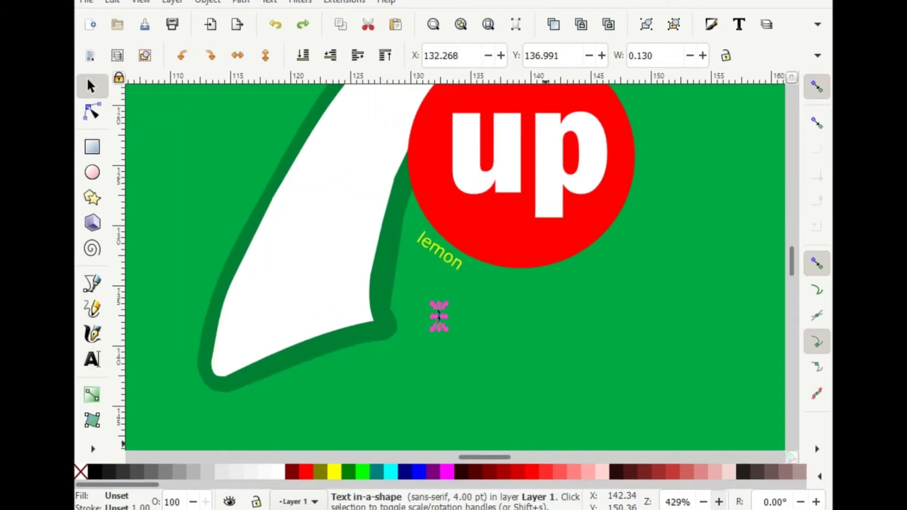
{"action": "scroll", "coordinate": [453, 267], "scroll_direction": "up", "scroll_amount": 2}
{"action": "scroll", "coordinate": [453, 267], "scroll_direction": "up", "scroll_amount": 1}
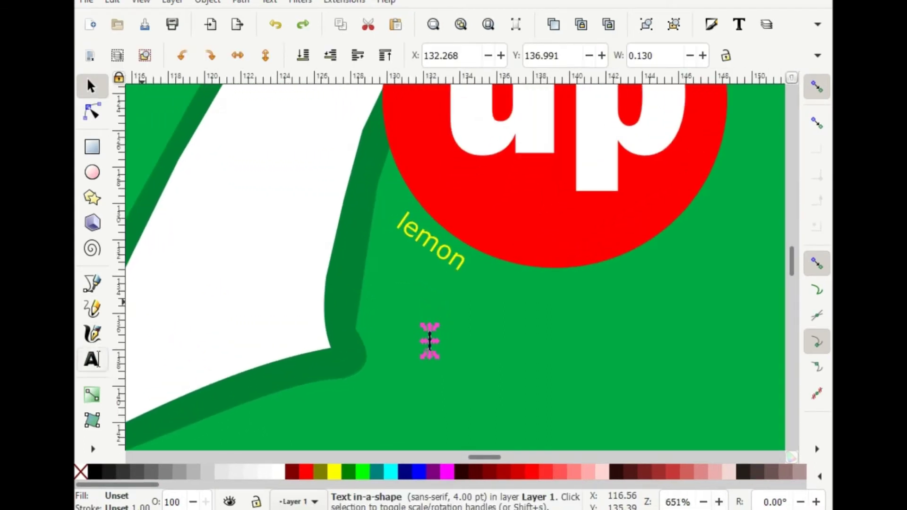
{"action": "key", "text": "t"}
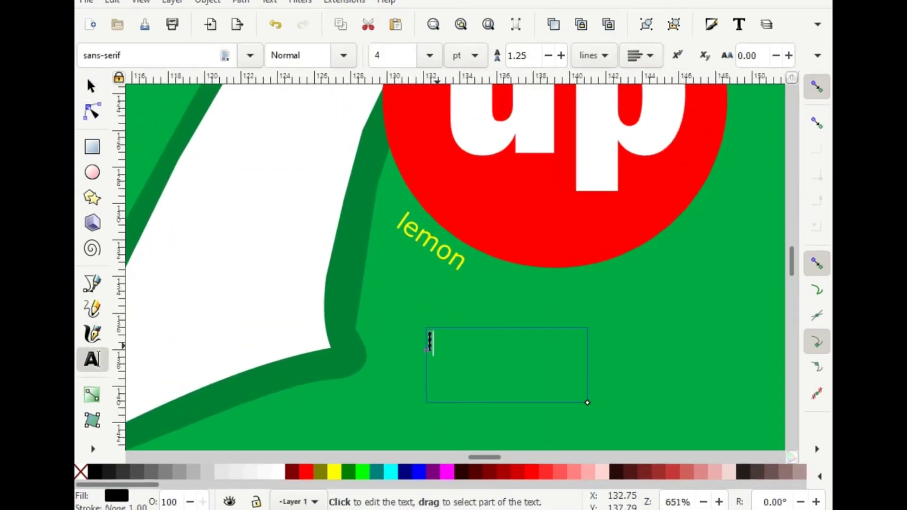
{"action": "type", "text": "li"}
{"action": "type", "text": "me"}
{"action": "key", "text": "ctrl+shift+v"}
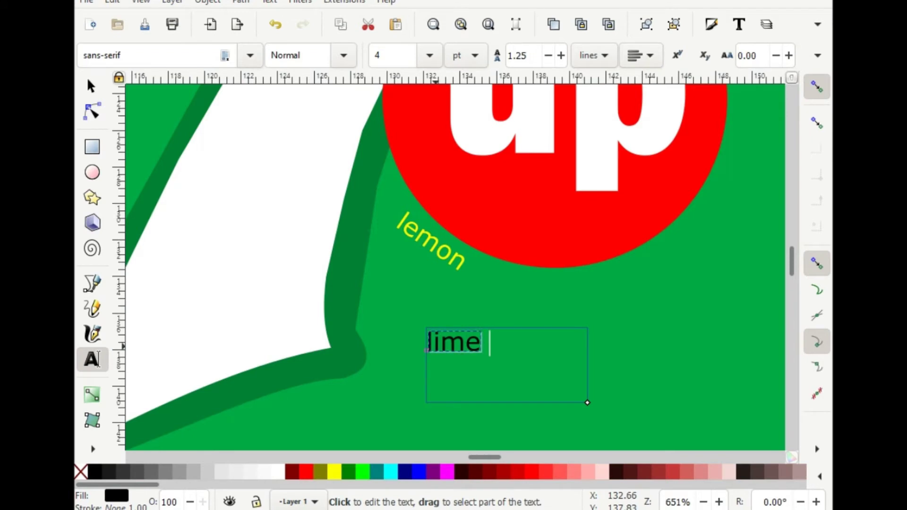
Step: Rotate lime and place it right after lemon along the circle's curve
{"action": "left_click", "coordinate": [92, 86]}
{"action": "left_click", "coordinate": [453, 341]}
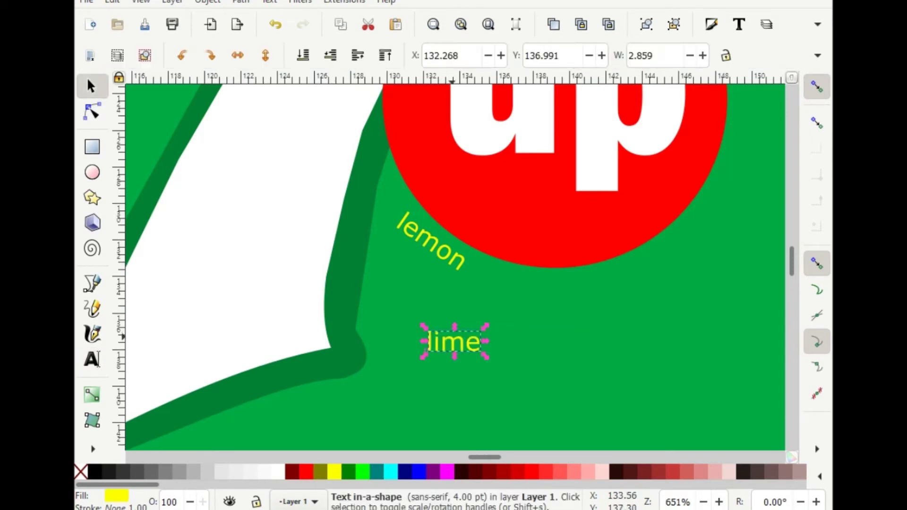
{"action": "mouse_move", "coordinate": [483, 358]}
{"action": "left_mouse_down"}
{"action": "mouse_move", "coordinate": [474, 366]}
{"action": "mouse_move", "coordinate": [503, 283]}
{"action": "left_mouse_up"}
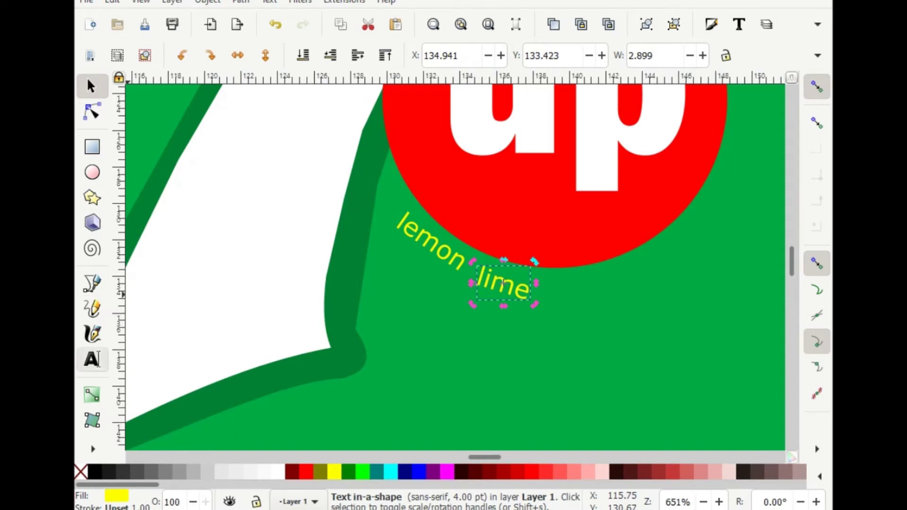
{"action": "left_click", "coordinate": [92, 359]}
{"action": "left_click", "coordinate": [423, 359]}
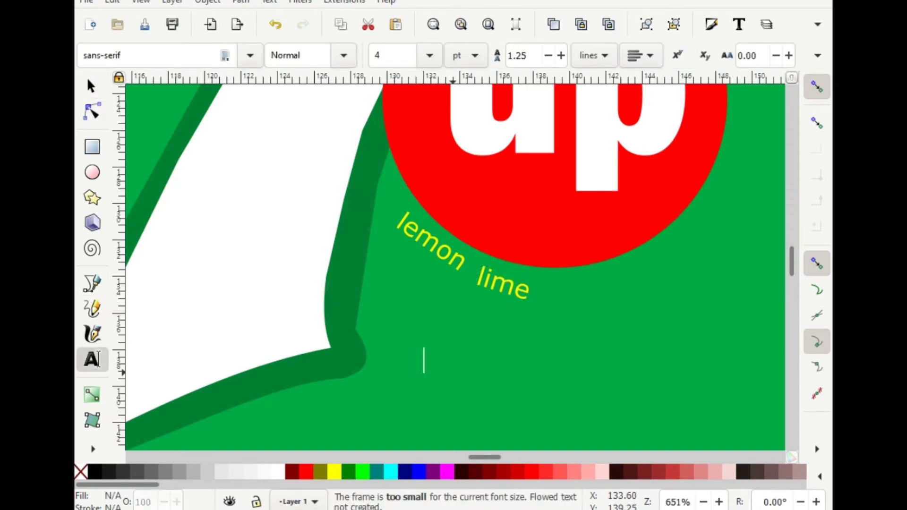
Step: Type 'flavor', correcting the 'floure' misspelling
{"action": "type", "text": "floure"}
{"action": "key", "text": "BackSpace"}
{"action": "key", "text": "BackSpace"}
{"action": "key", "text": "BackSpace"}
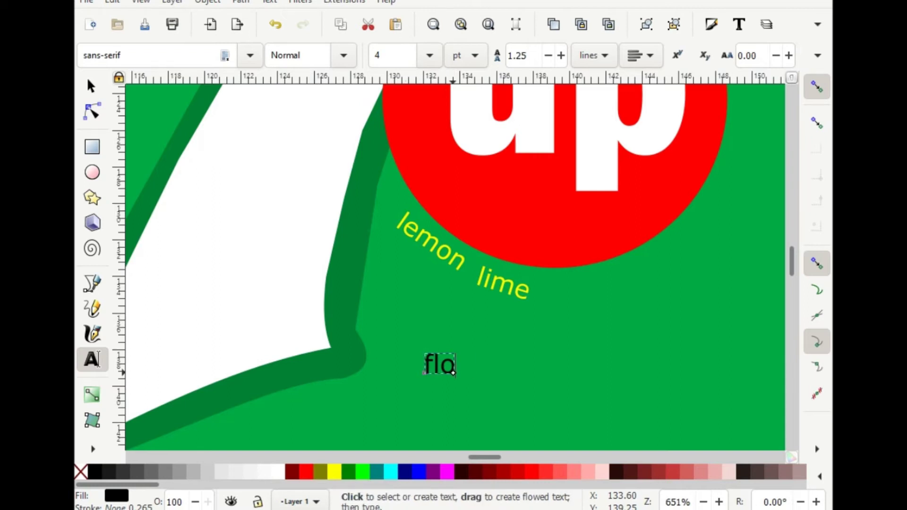
{"action": "key", "text": "BackSpace"}
{"action": "type", "text": "avor"}
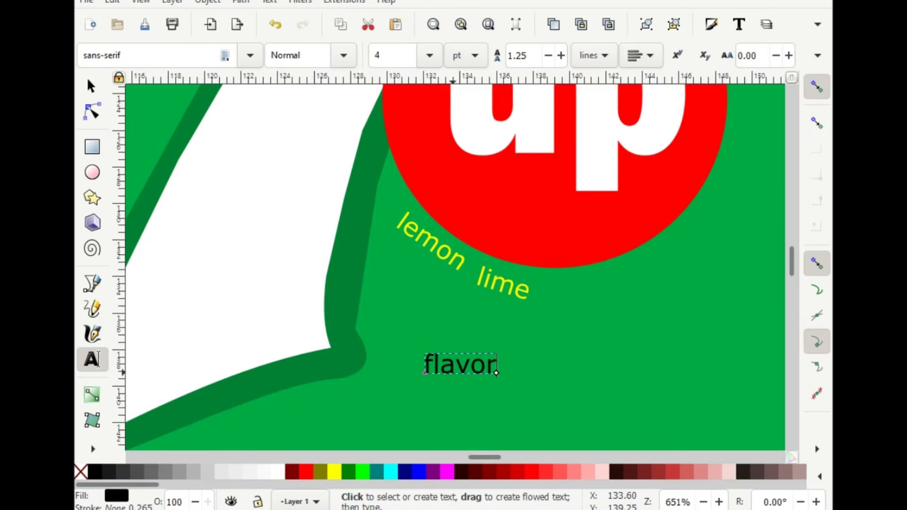
Step: Color flavor yellow and place it after lime on the arc, undoing a stray outline move
{"action": "left_click", "coordinate": [334, 471]}
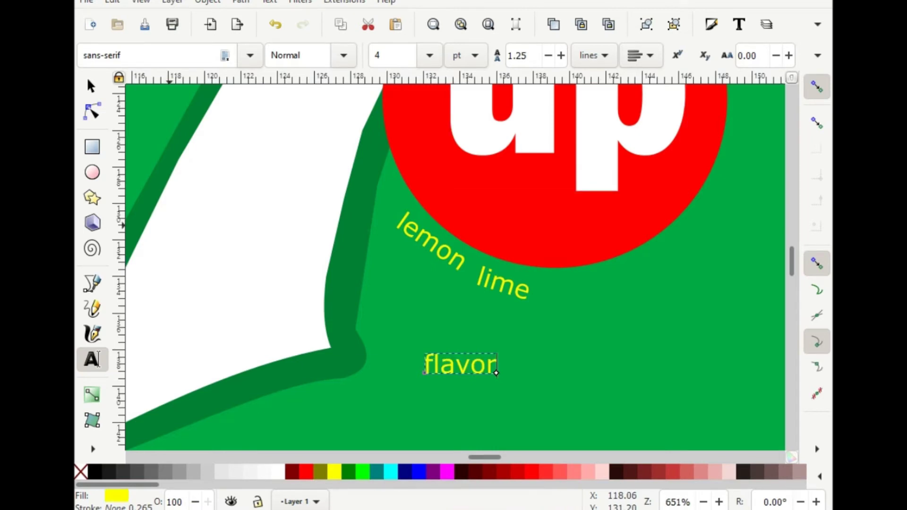
{"action": "key", "text": "F1"}
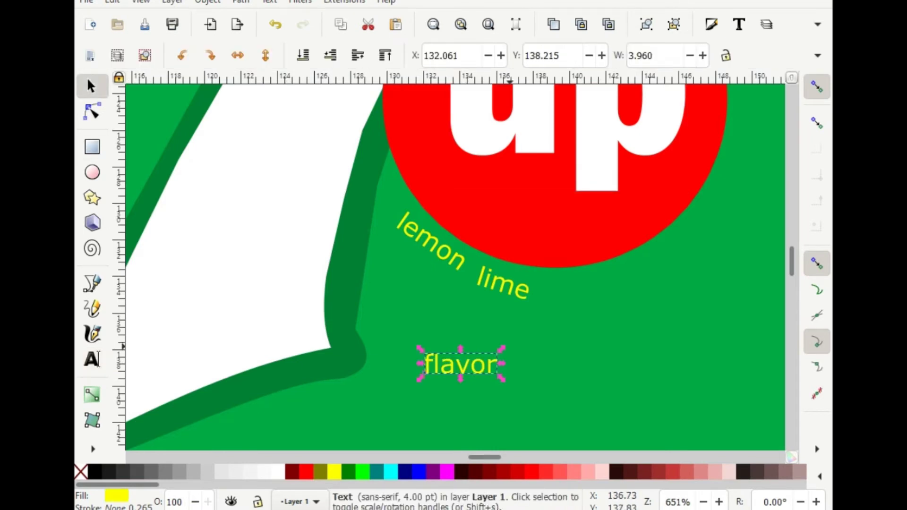
{"action": "left_click", "coordinate": [460, 364]}
{"action": "left_click_drag", "start_coordinate": [419, 350], "coordinate": [539, 301]}
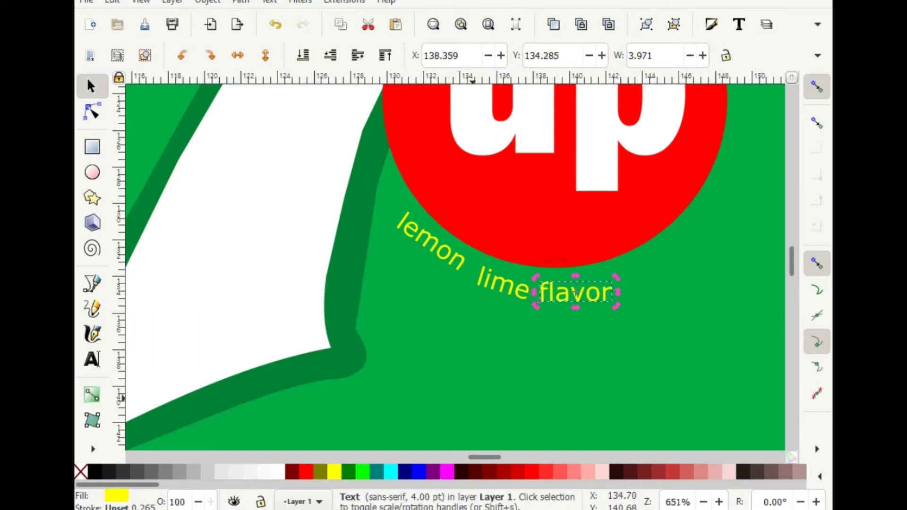
{"action": "left_click_drag", "start_coordinate": [134, 341], "coordinate": [131, 344]}
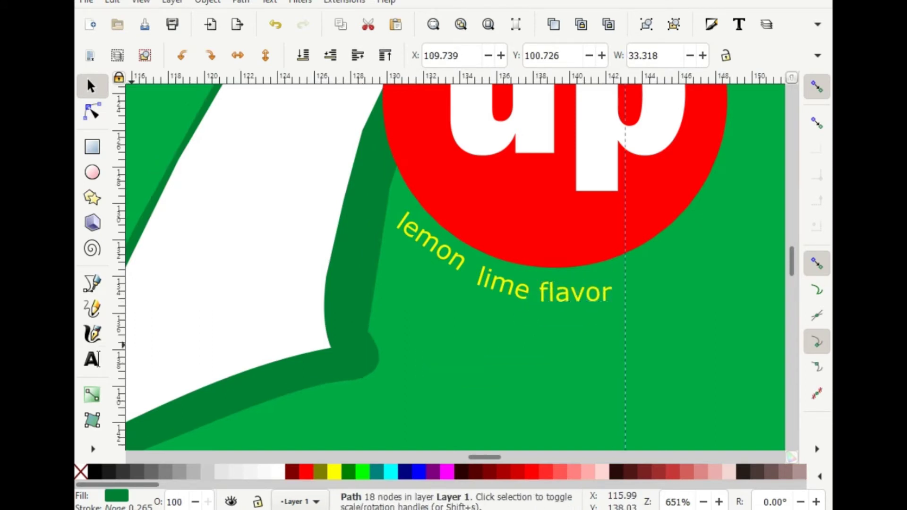
{"action": "key", "text": "ctrl+z"}
{"action": "left_click", "coordinate": [92, 359]}
{"action": "left_click_drag", "start_coordinate": [444, 337], "coordinate": [504, 388]}
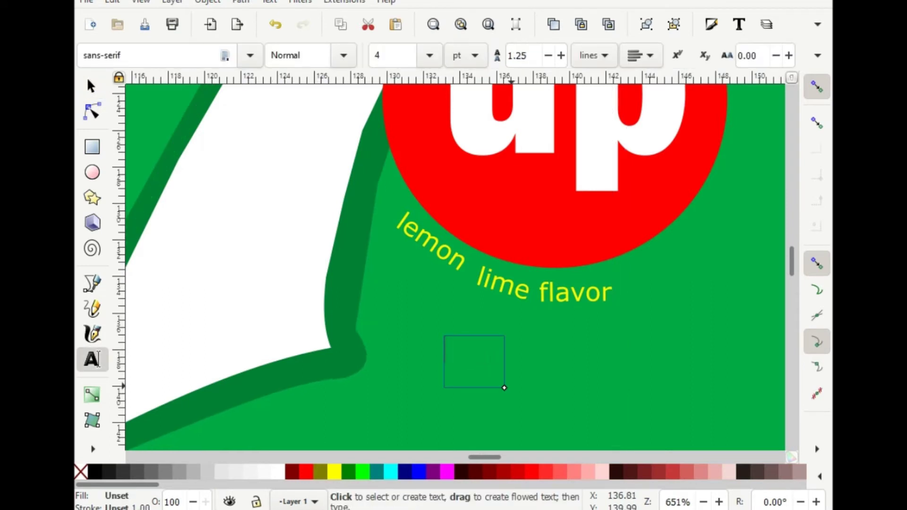
Step: Add a yellow '&' and move it after flavor on the arc
{"action": "type", "text": "&"}
{"action": "left_click", "coordinate": [334, 471]}
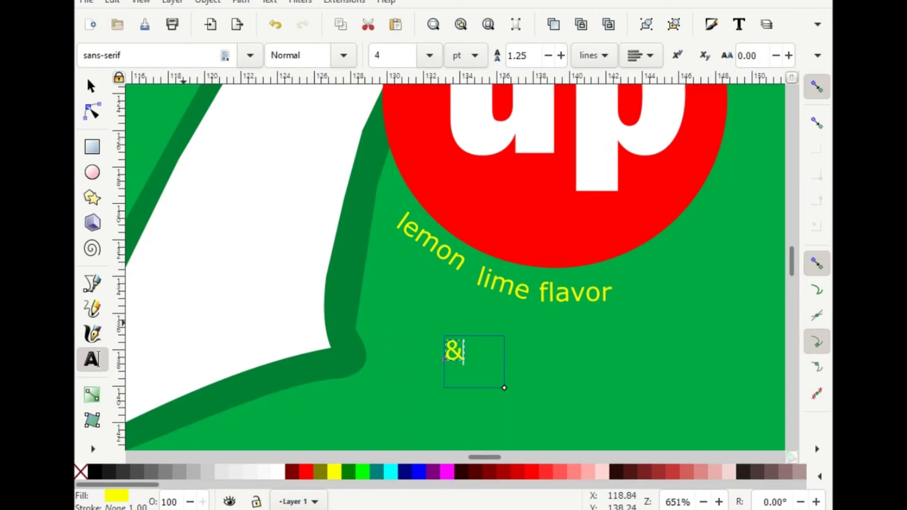
{"action": "left_click", "coordinate": [91, 86]}
{"action": "left_click_drag", "start_coordinate": [447, 358], "coordinate": [623, 295]}
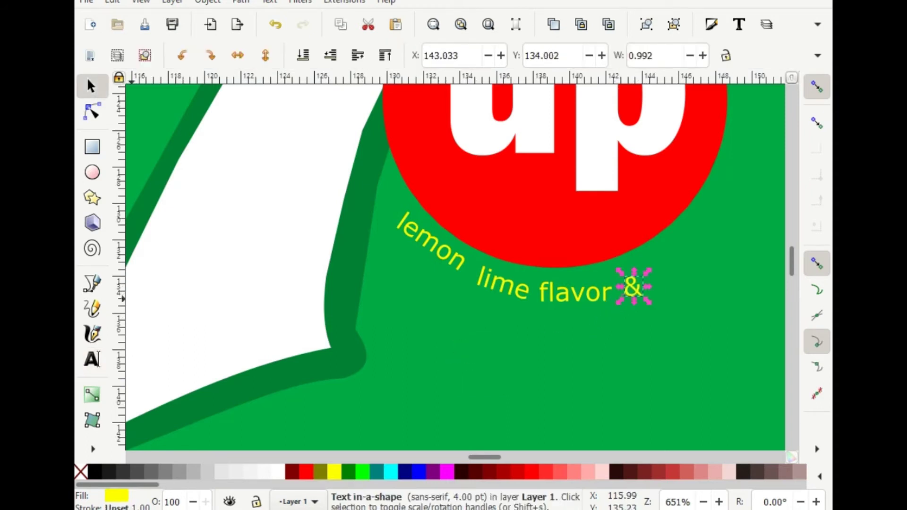
{"action": "left_click", "coordinate": [135, 277]}
Step: Type 'bubble' in a new text frame, fixing the typo
{"action": "left_click", "coordinate": [92, 334]}
{"action": "left_click", "coordinate": [92, 359]}
{"action": "left_click_drag", "start_coordinate": [436, 317], "coordinate": [565, 397]}
{"action": "type", "text": "bubblwe"}
{"action": "key", "text": "BackSpace"}
{"action": "key", "text": "BackSpace"}
{"action": "type", "text": "e"}
Step: Color bubble yellow, tilt it and place it after the ampersand on the arc
{"action": "left_click", "coordinate": [335, 471]}
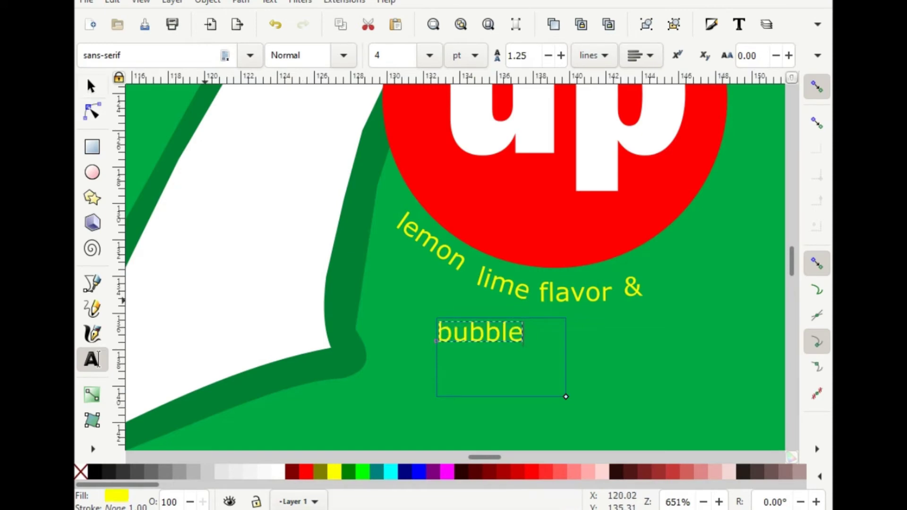
{"action": "left_click", "coordinate": [91, 86]}
{"action": "left_click", "coordinate": [479, 332]}
{"action": "left_click_drag", "start_coordinate": [524, 318], "coordinate": [515, 309]}
{"action": "mouse_move", "coordinate": [479, 333]}
{"action": "left_mouse_down"}
{"action": "mouse_move", "coordinate": [633, 263]}
{"action": "mouse_move", "coordinate": [680, 267]}
{"action": "mouse_move", "coordinate": [645, 247]}
{"action": "left_mouse_up"}
{"action": "left_click", "coordinate": [686, 279]}
{"action": "left_click", "coordinate": [686, 278]}
{"action": "left_click_drag", "start_coordinate": [690, 279], "coordinate": [690, 263]}
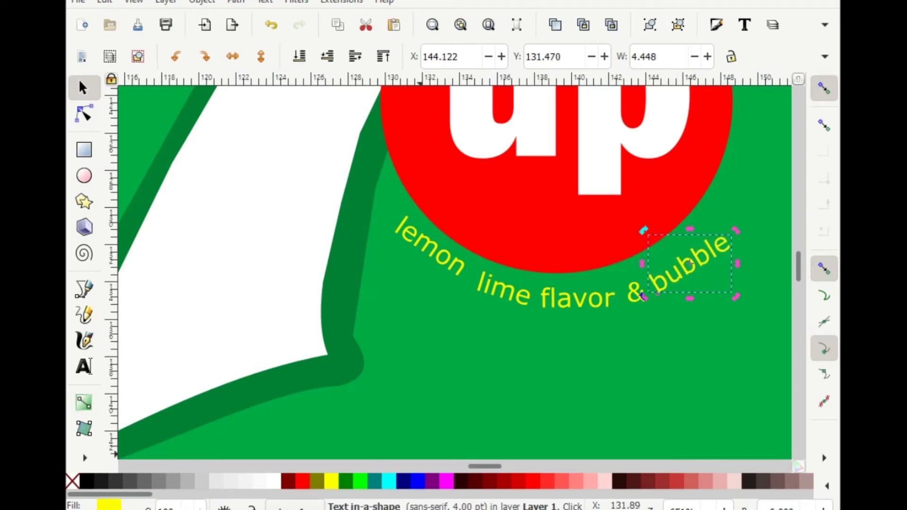
{"action": "scroll", "coordinate": [689, 263], "scroll_direction": "left", "scroll_amount": 10}
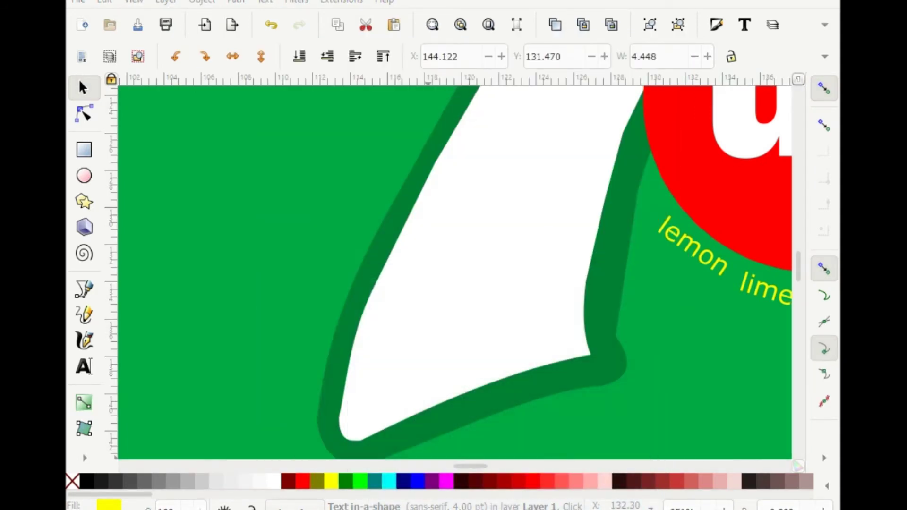
{"action": "scroll", "coordinate": [454, 271], "scroll_direction": "down", "scroll_amount": 5}
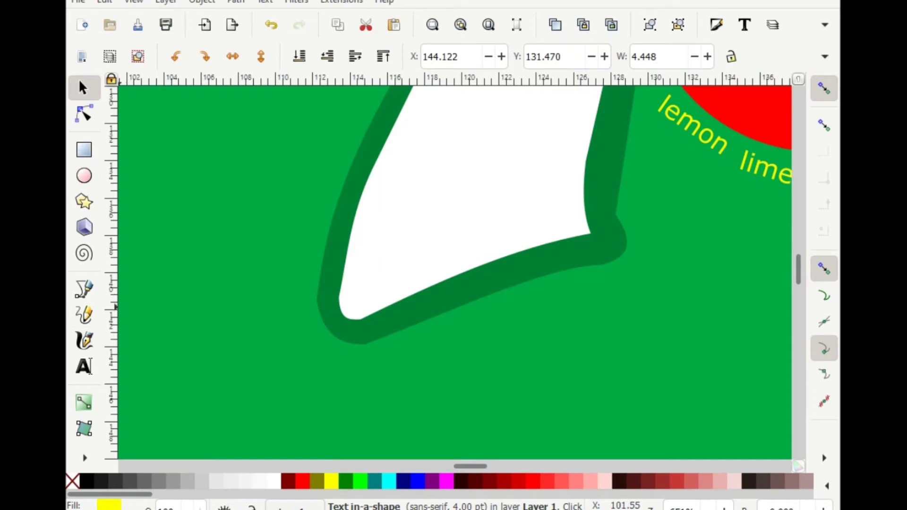
{"action": "left_click", "coordinate": [84, 366]}
Step: Type 'Since 1929' below the 7, color it white and nudge it into place
{"action": "left_click_drag", "start_coordinate": [348, 367], "coordinate": [576, 436]}
{"action": "scroll", "coordinate": [429, 390], "scroll_direction": "down", "scroll_amount": 3}
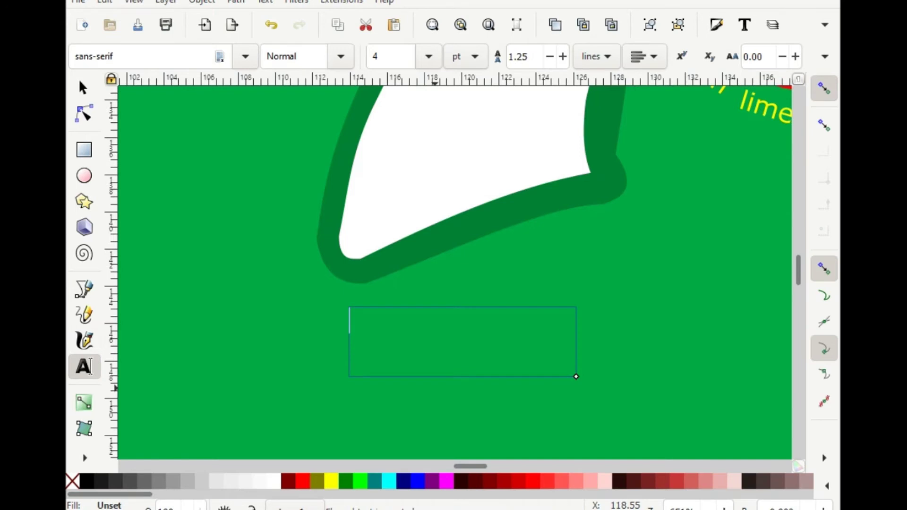
{"action": "type", "text": "S"}
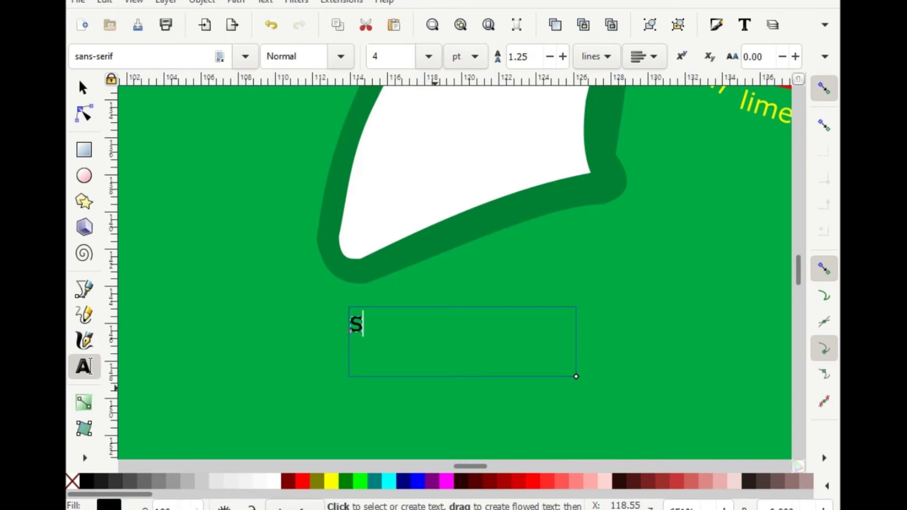
{"action": "type", "text": "ince"}
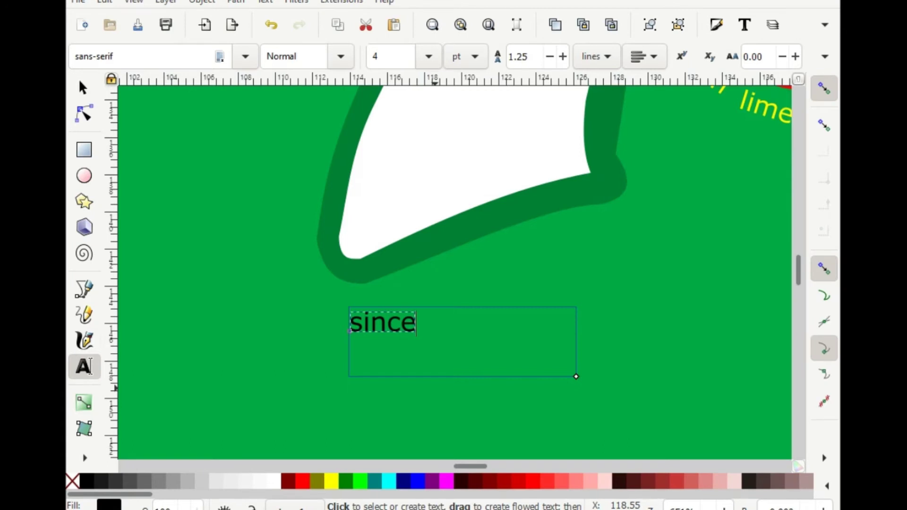
{"action": "type", "text": " 1929"}
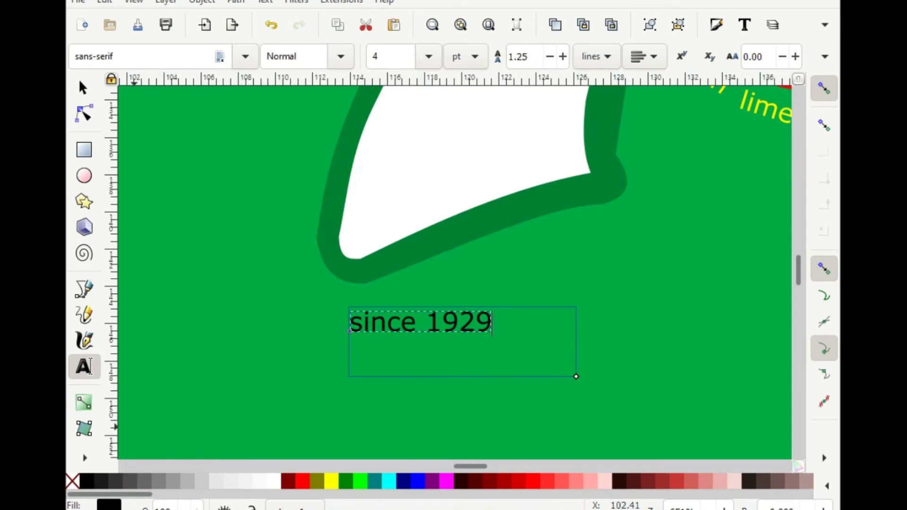
{"action": "left_click", "coordinate": [346, 481]}
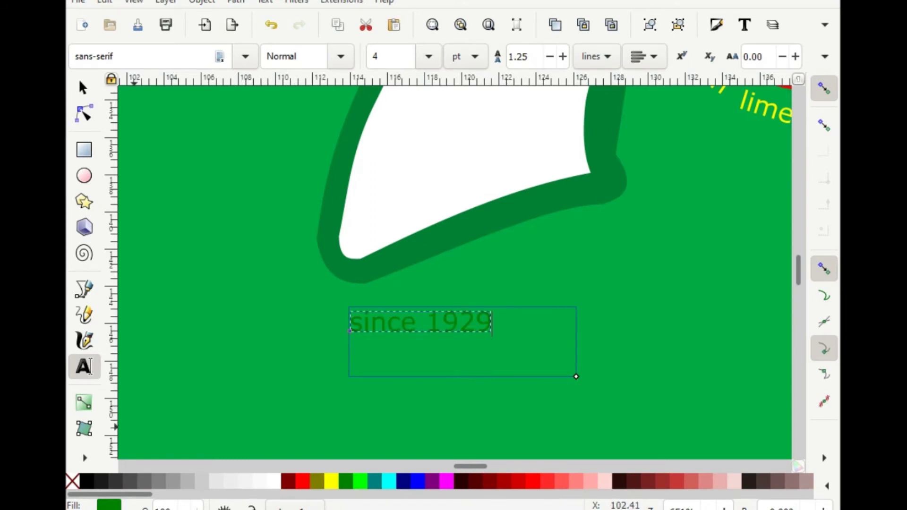
{"action": "key", "text": "ctrl+a"}
{"action": "right_click", "coordinate": [390, 326]}
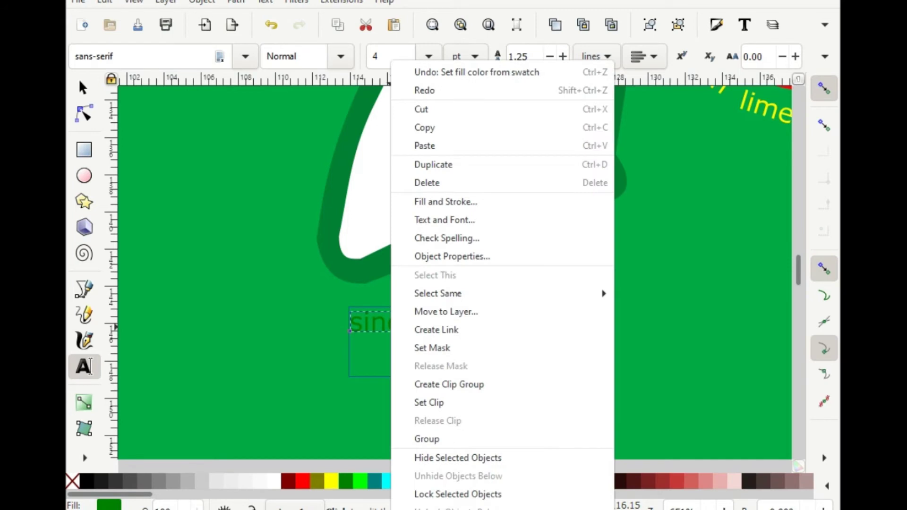
{"action": "left_click", "coordinate": [430, 164]}
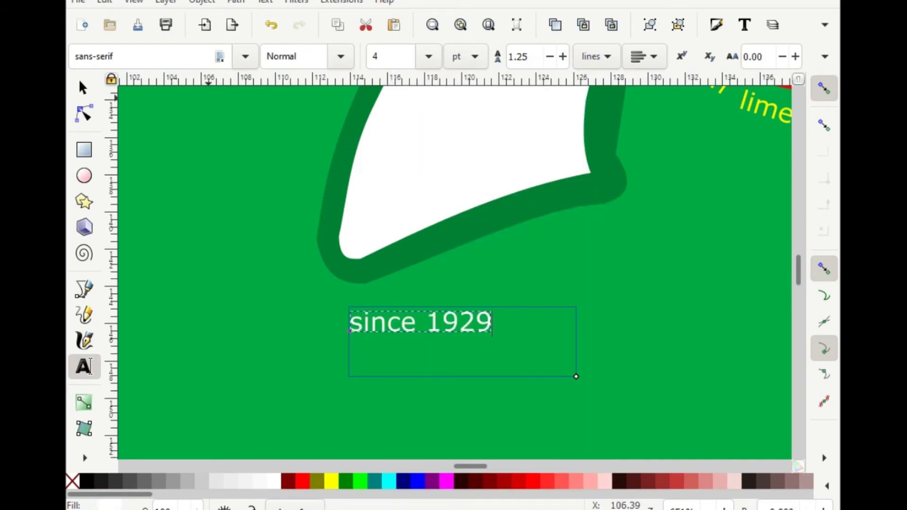
{"action": "left_click", "coordinate": [83, 88]}
{"action": "mouse_move", "coordinate": [408, 332]}
{"action": "left_mouse_down"}
{"action": "mouse_move", "coordinate": [411, 340]}
{"action": "mouse_move", "coordinate": [402, 326]}
{"action": "left_mouse_up"}
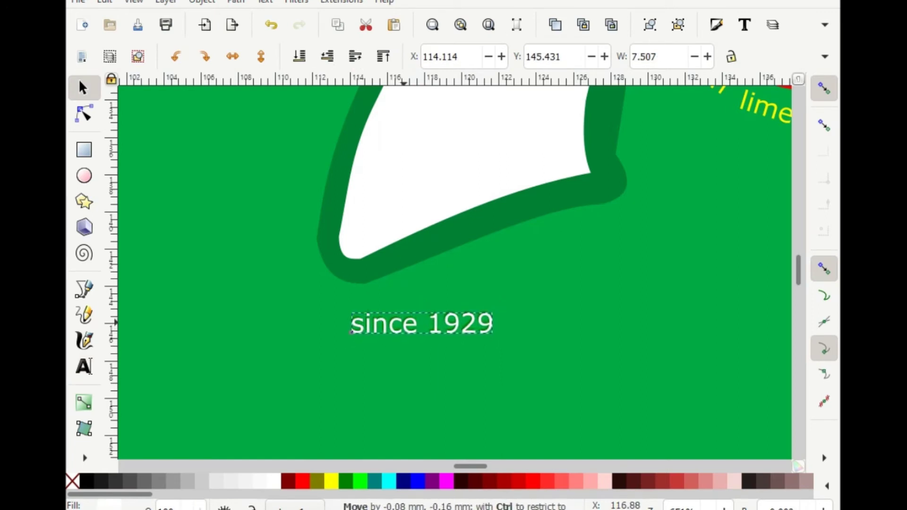
{"action": "left_click_drag", "start_coordinate": [402, 326], "coordinate": [402, 325]}
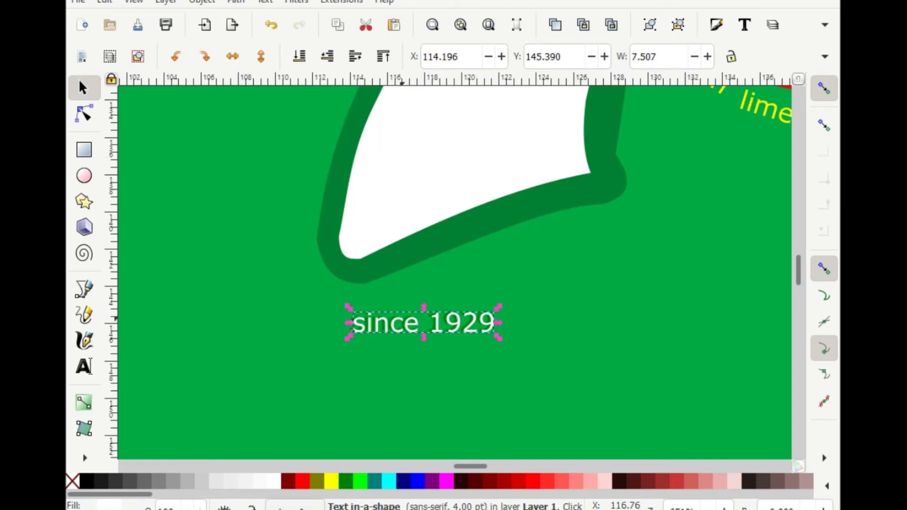
Step: Nudge the since 1929 text up-left and zoom in to reselect it
{"action": "key", "text": "Tab"}
{"action": "key", "text": "shift+Tab"}
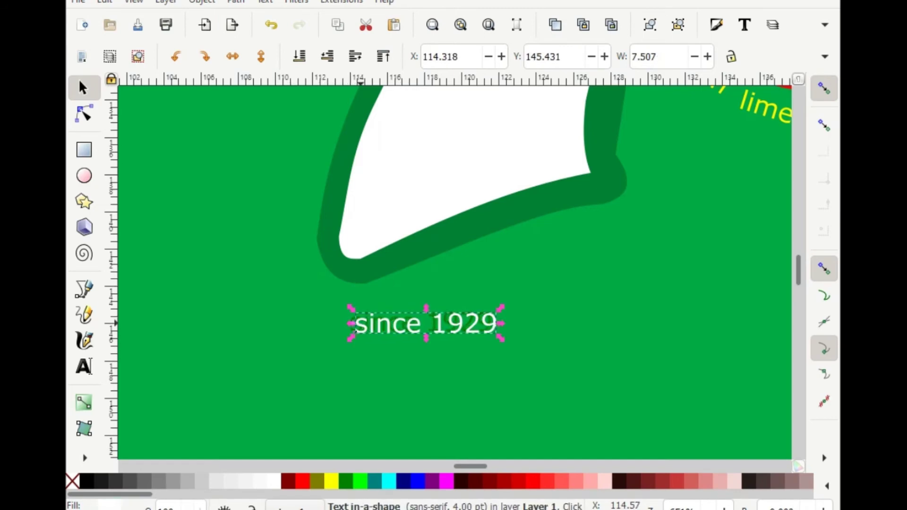
{"action": "key", "text": "Tab"}
{"action": "key", "text": "shift+Tab"}
{"action": "left_click_drag", "start_coordinate": [381, 324], "coordinate": [378, 322]}
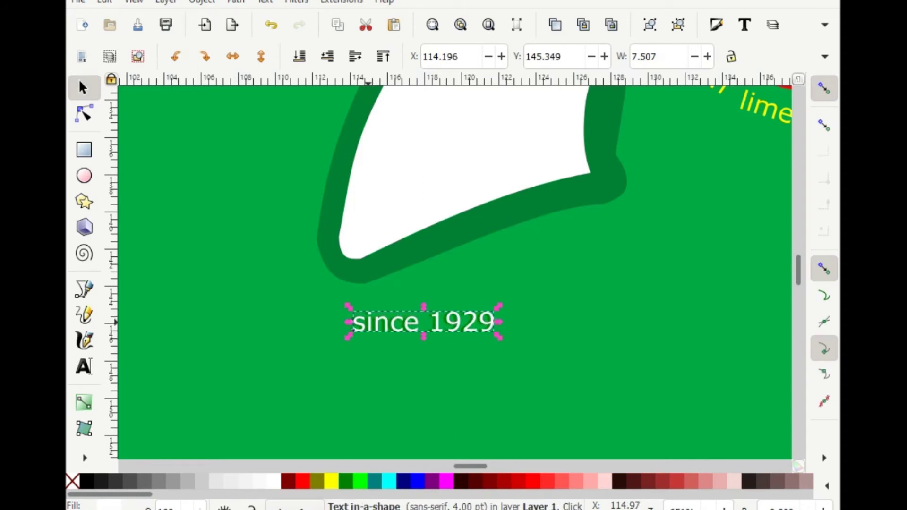
{"action": "key", "text": "Tab"}
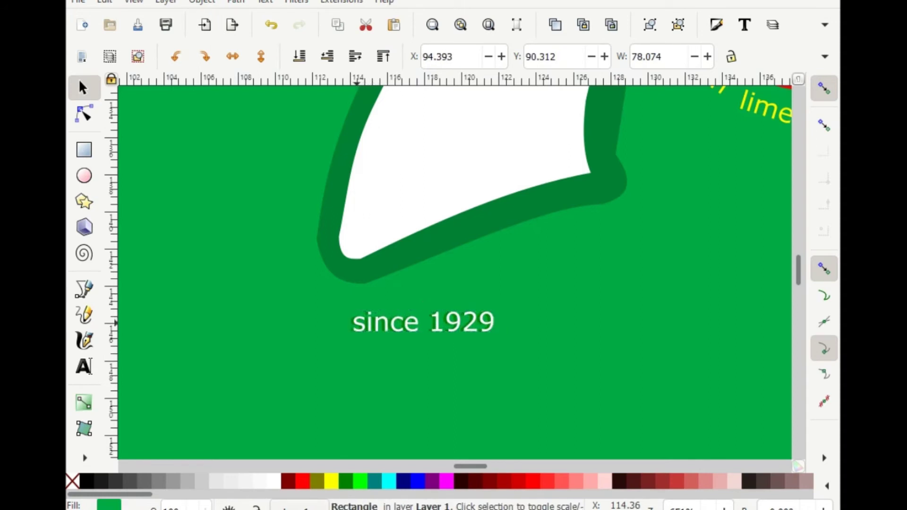
{"action": "key", "text": "shift+Tab"}
{"action": "key", "text": "Tab"}
{"action": "key", "text": "plus"}
{"action": "key", "text": "plus"}
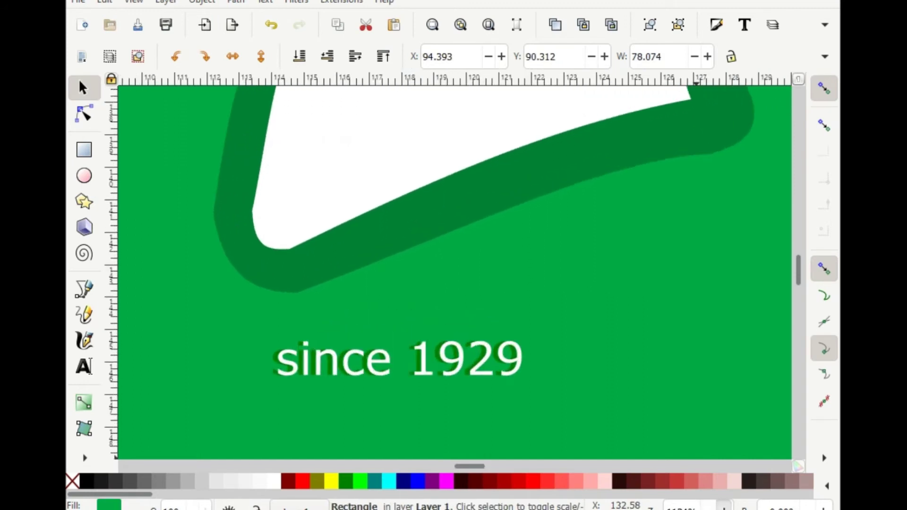
{"action": "key", "text": "plus"}
{"action": "key", "text": "shift+Tab"}
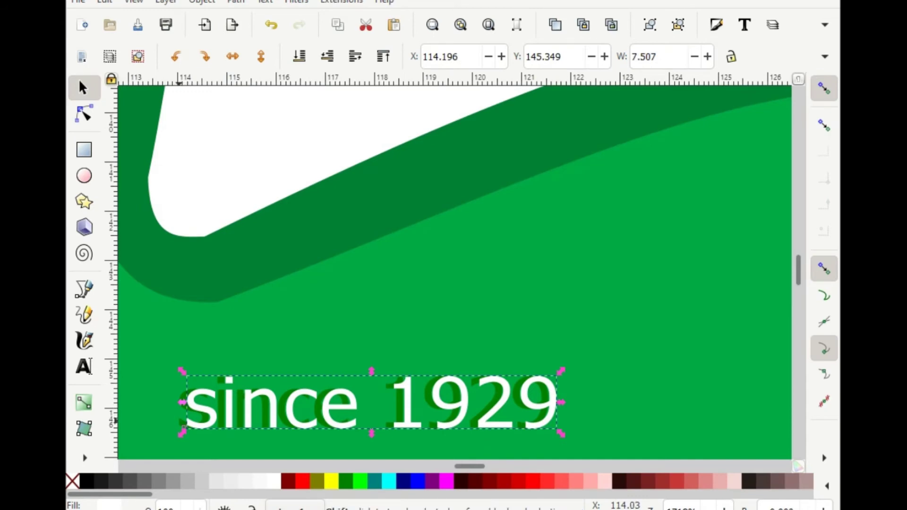
Step: Add the dark green shadow copy and group it with the since 1929 text
{"action": "left_click", "coordinate": [184, 418], "text": "shift"}
{"action": "right_click", "coordinate": [244, 416]}
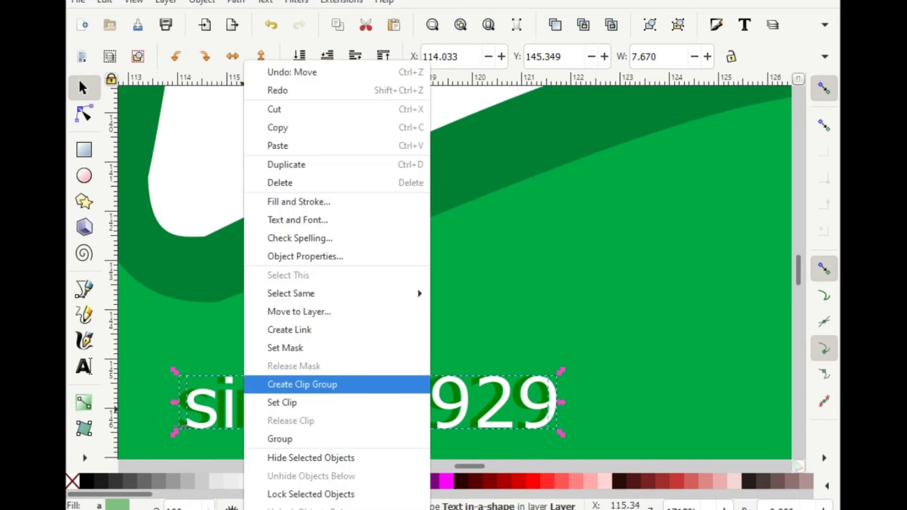
{"action": "left_click", "coordinate": [279, 438]}
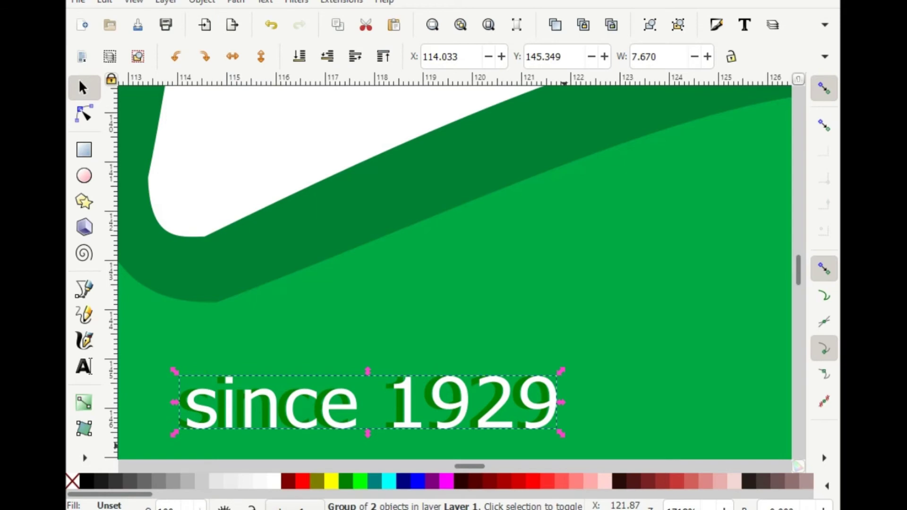
{"action": "key", "text": "minus"}
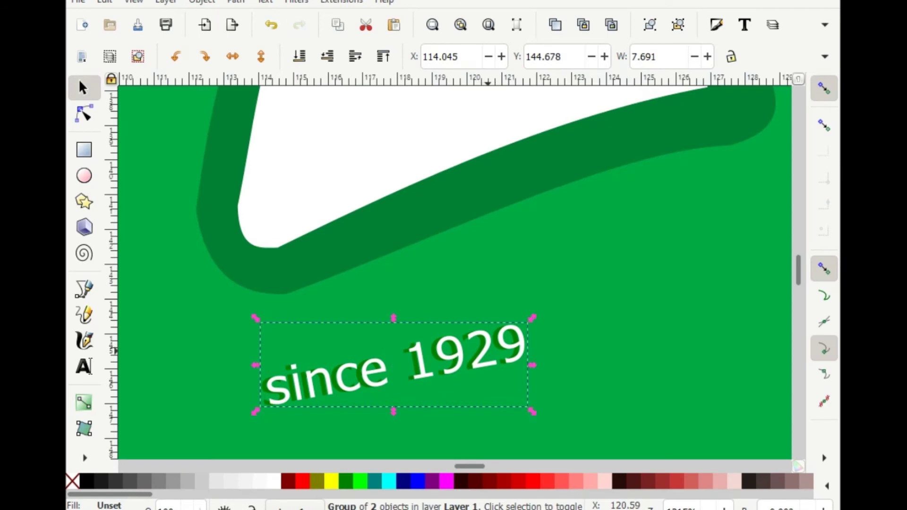
Step: Try repositioning the white 'since 1929' text, undoing the stray moves
{"action": "left_click", "coordinate": [483, 268]}
{"action": "mouse_move", "coordinate": [487, 343]}
{"action": "left_mouse_down"}
{"action": "mouse_move", "coordinate": [541, 313]}
{"action": "mouse_move", "coordinate": [532, 318]}
{"action": "left_mouse_up"}
{"action": "key", "text": "ctrl+z"}
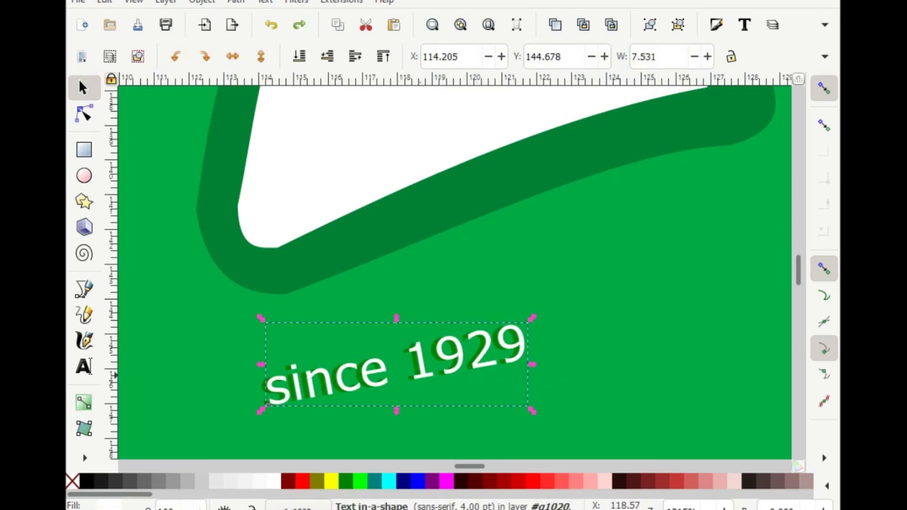
{"action": "key", "text": "shift+s"}
{"action": "left_click_drag", "start_coordinate": [286, 392], "coordinate": [288, 395]}
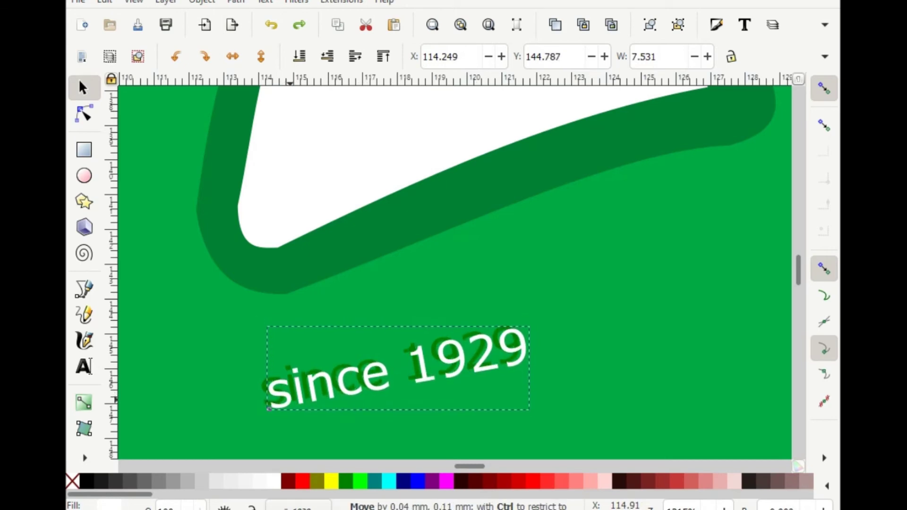
{"action": "key", "text": "ctrl+z"}
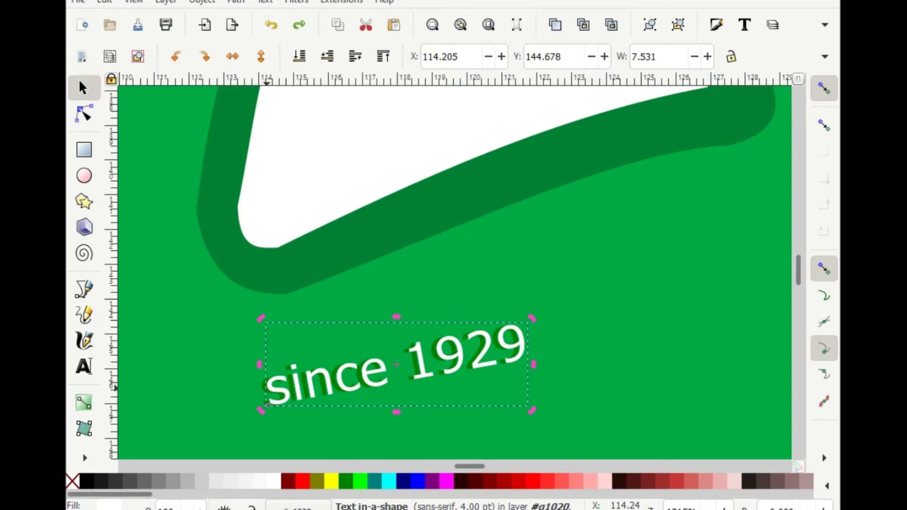
Step: Regroup the white 'since 1929' text with its shadow
{"action": "key", "text": "shift"}
{"action": "left_click", "coordinate": [279, 396], "text": "shift"}
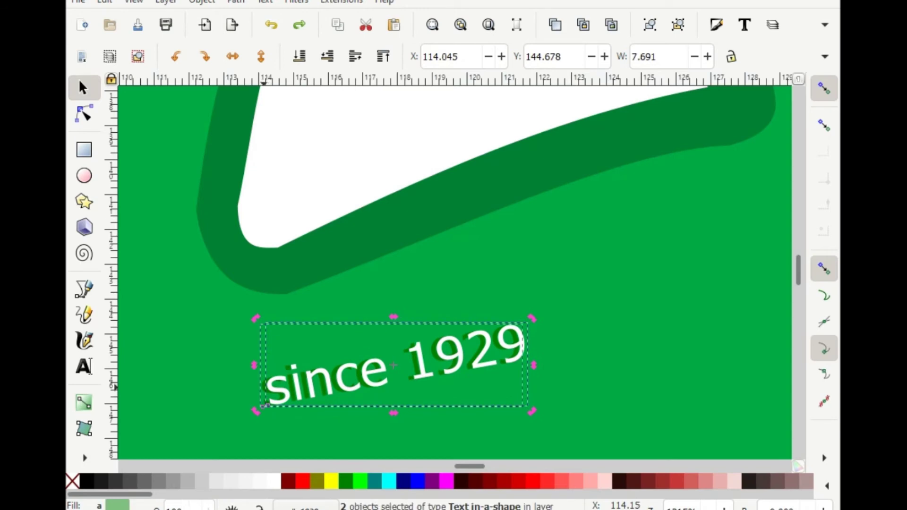
{"action": "right_click", "coordinate": [263, 378]}
{"action": "left_click", "coordinate": [285, 401]}
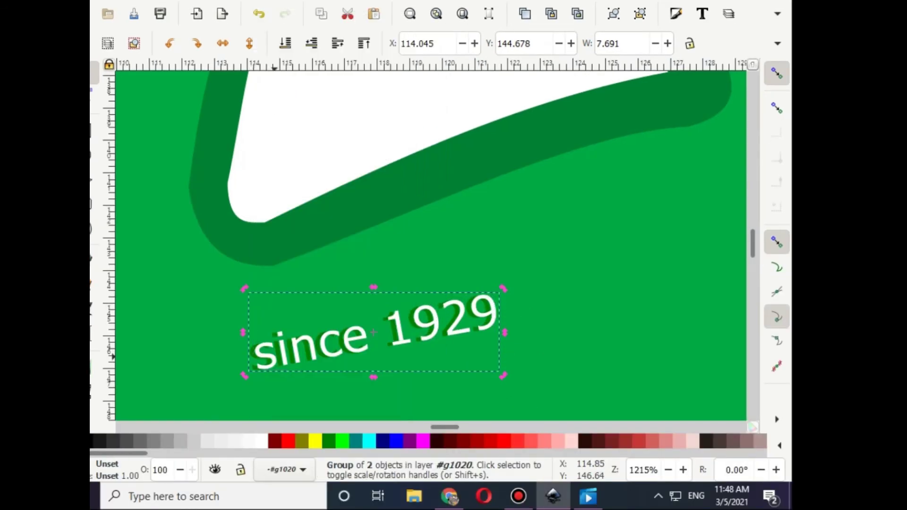
Step: Move the text group under the 7's lower tip and rotate it further upward
{"action": "left_click_drag", "start_coordinate": [373, 332], "coordinate": [461, 240]}
{"action": "left_click_drag", "start_coordinate": [330, 199], "coordinate": [331, 162]}
{"action": "key", "text": "minus"}
{"action": "key", "text": "minus"}
{"action": "key", "text": "minus"}
{"action": "key", "text": "minus"}
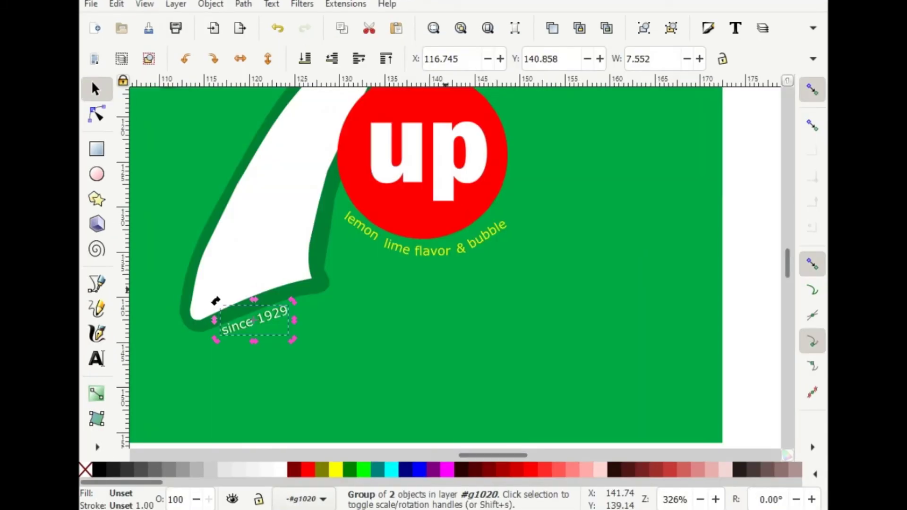
{"action": "key", "text": "plus"}
{"action": "key", "text": "Tab"}
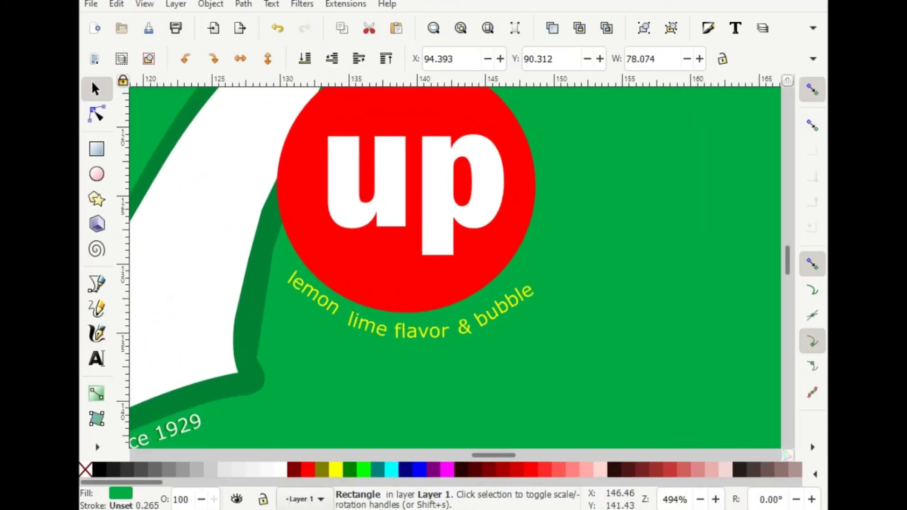
Step: Draw a cluster of small white ellipse bubbles below the arc text
{"action": "key", "text": "plus"}
{"action": "key", "text": "plus"}
{"action": "scroll", "coordinate": [455, 267], "scroll_direction": "down", "scroll_amount": 5}
{"action": "key", "text": "e"}
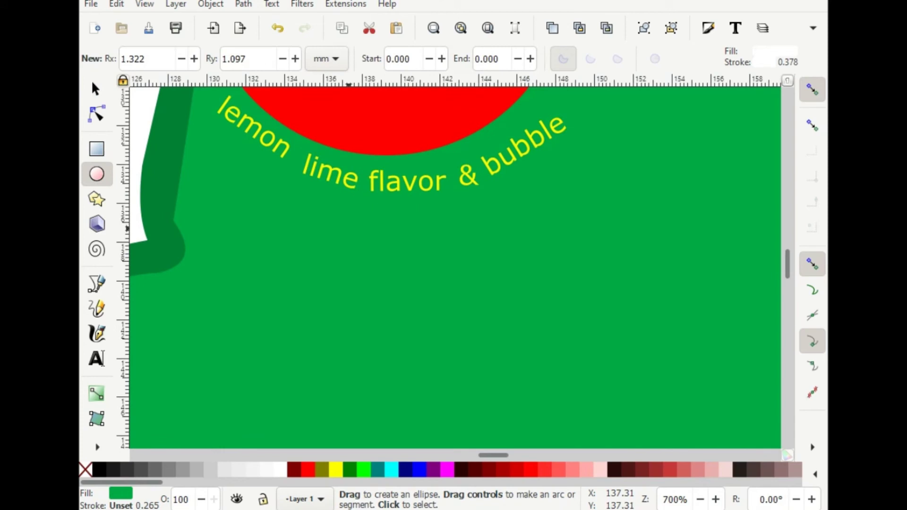
{"action": "mouse_move", "coordinate": [277, 212]}
{"action": "left_mouse_down"}
{"action": "mouse_move", "coordinate": [292, 228]}
{"action": "mouse_move", "coordinate": [352, 235]}
{"action": "mouse_move", "coordinate": [320, 236]}
{"action": "mouse_move", "coordinate": [360, 275]}
{"action": "left_mouse_up"}
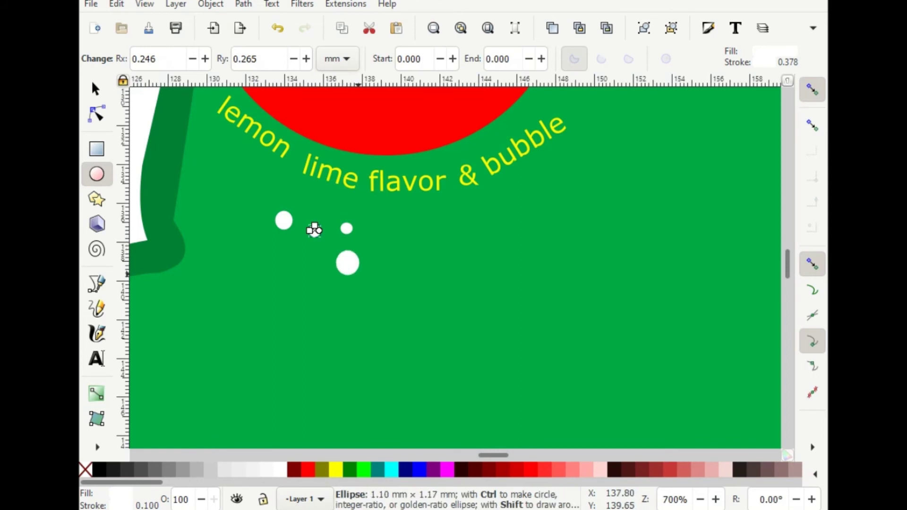
{"action": "left_click_drag", "start_coordinate": [292, 247], "coordinate": [289, 292]}
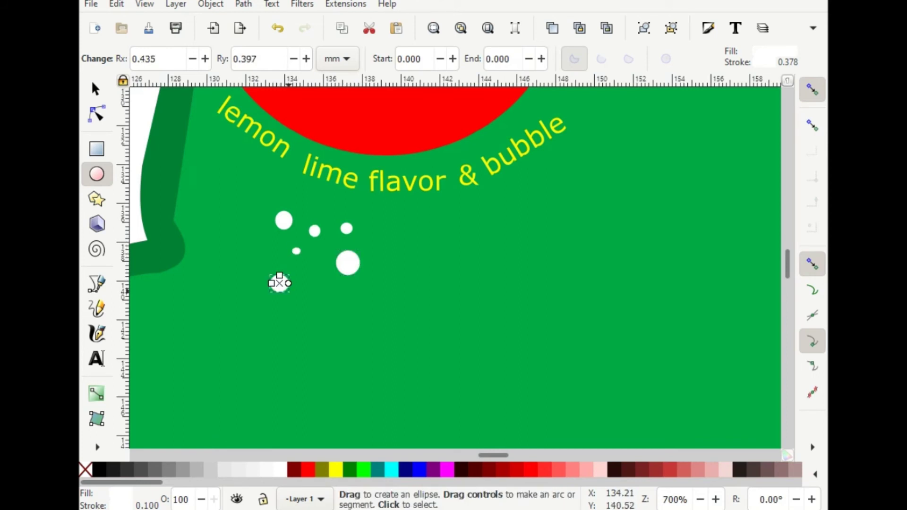
{"action": "left_click_drag", "start_coordinate": [341, 308], "coordinate": [359, 327]}
{"action": "left_click_drag", "start_coordinate": [295, 326], "coordinate": [303, 335]}
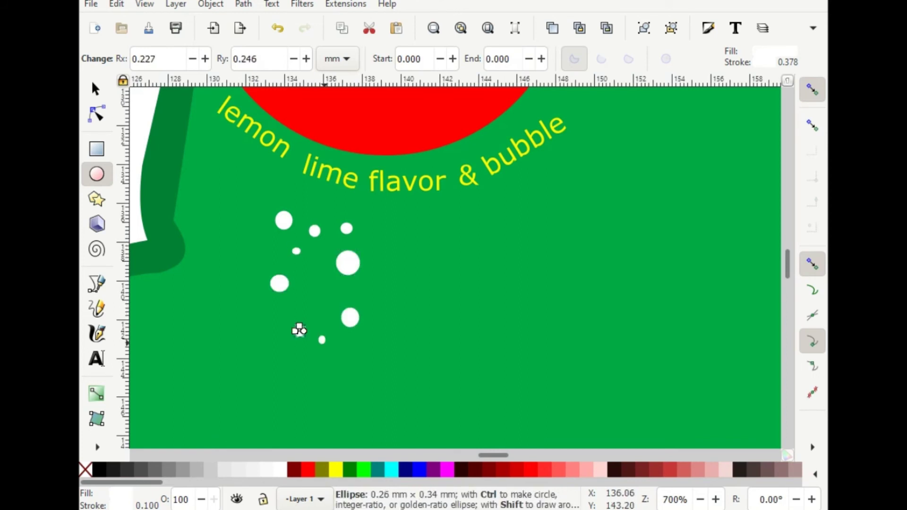
{"action": "left_click_drag", "start_coordinate": [315, 288], "coordinate": [330, 307]}
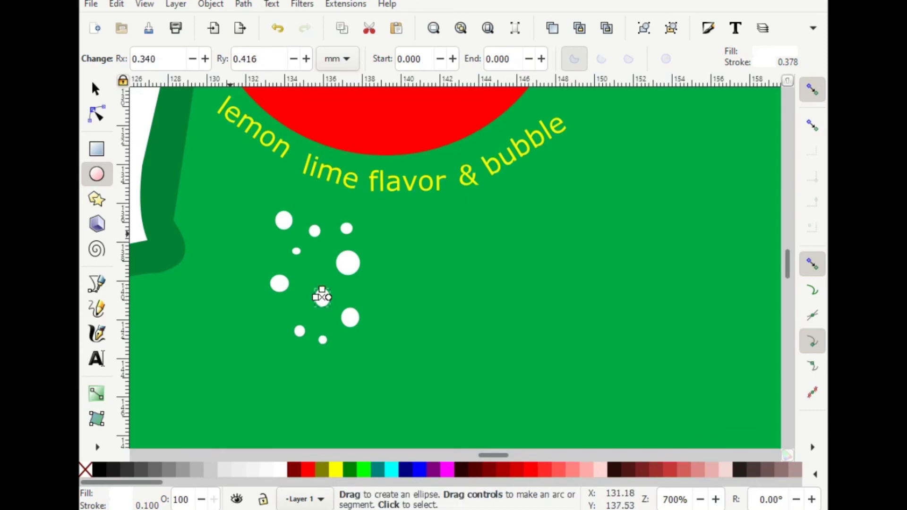
{"action": "left_click", "coordinate": [314, 230]}
Step: Experiment with outline colours on the middle bubble, undoing the background recolour
{"action": "right_click", "coordinate": [118, 504]}
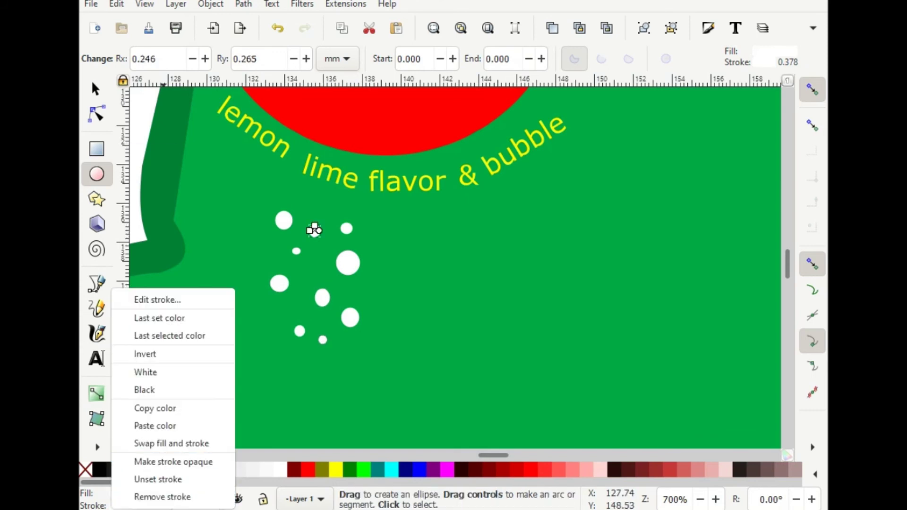
{"action": "left_click", "coordinate": [349, 469]}
{"action": "key", "text": "ctrl+z"}
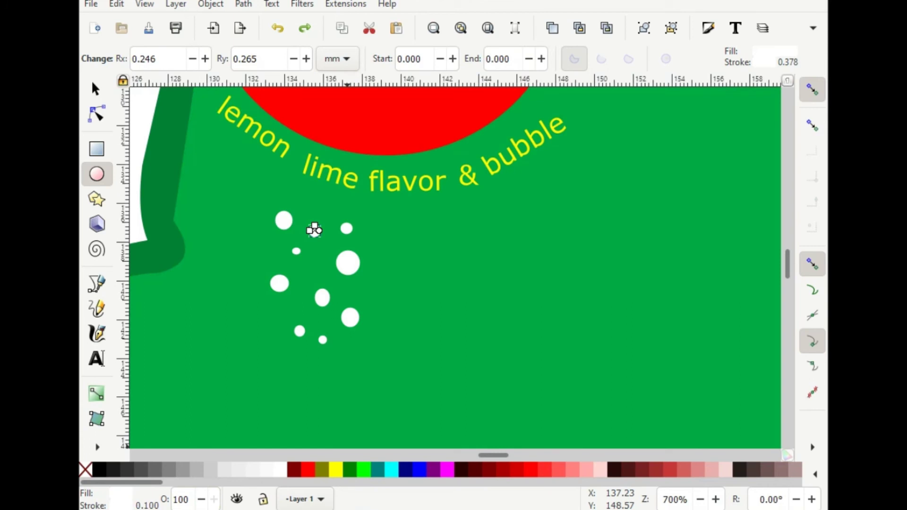
{"action": "key", "text": "ctrl+shift+z"}
{"action": "key", "text": "Escape"}
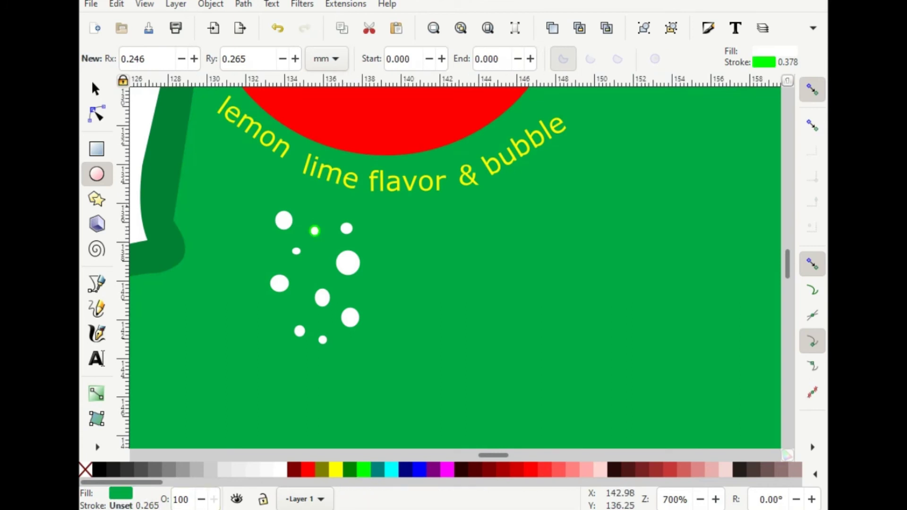
{"action": "left_click", "coordinate": [314, 231]}
{"action": "key", "text": "ctrl+shift+f"}
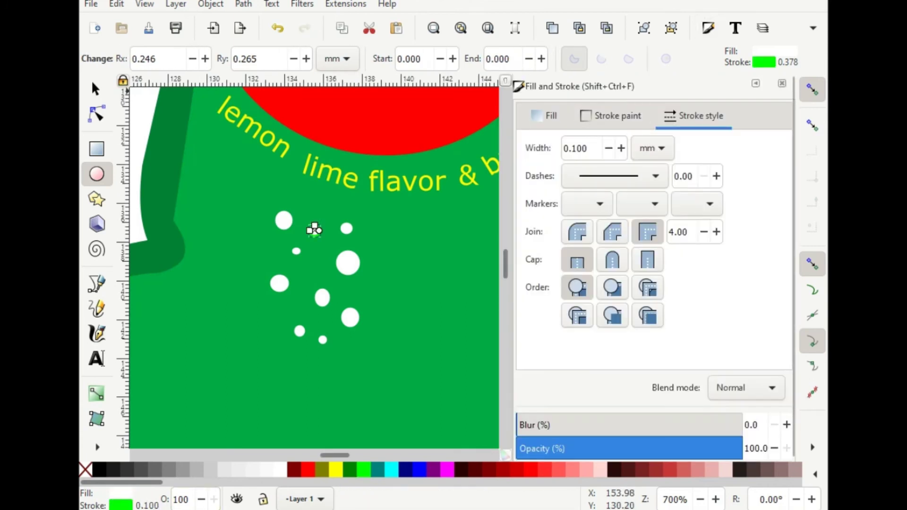
{"action": "key", "text": "ctrl+shift+f"}
{"action": "left_click_drag", "start_coordinate": [314, 230], "coordinate": [315, 232]}
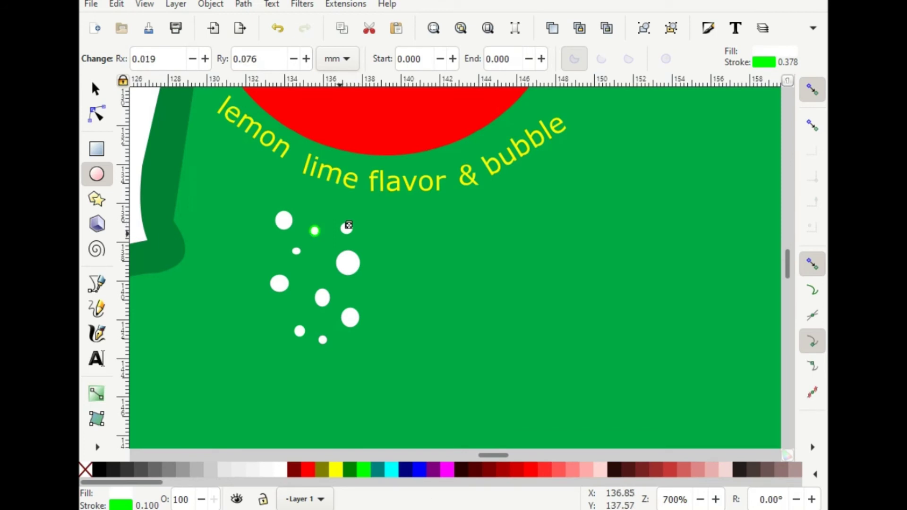
Step: Turn the large bubble into a dark red ring with no fill
{"action": "left_click", "coordinate": [347, 227]}
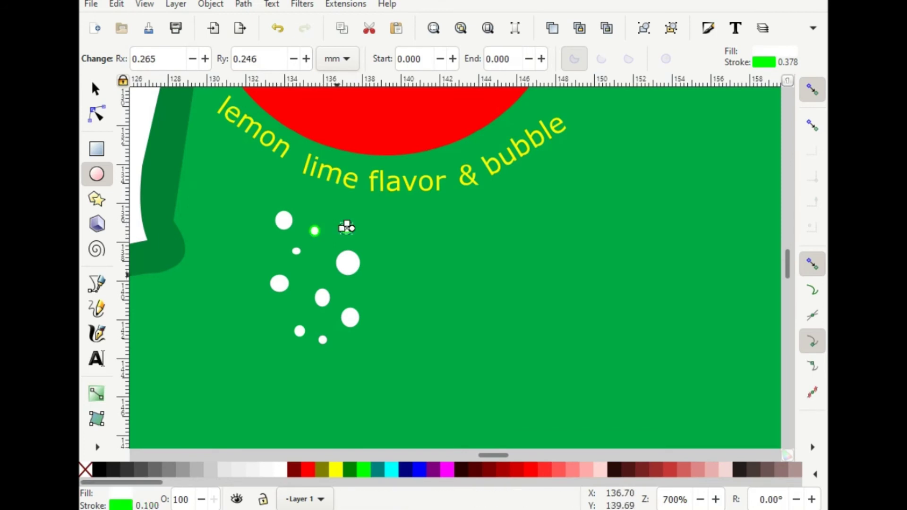
{"action": "left_click", "coordinate": [348, 262]}
{"action": "left_click", "coordinate": [294, 469]}
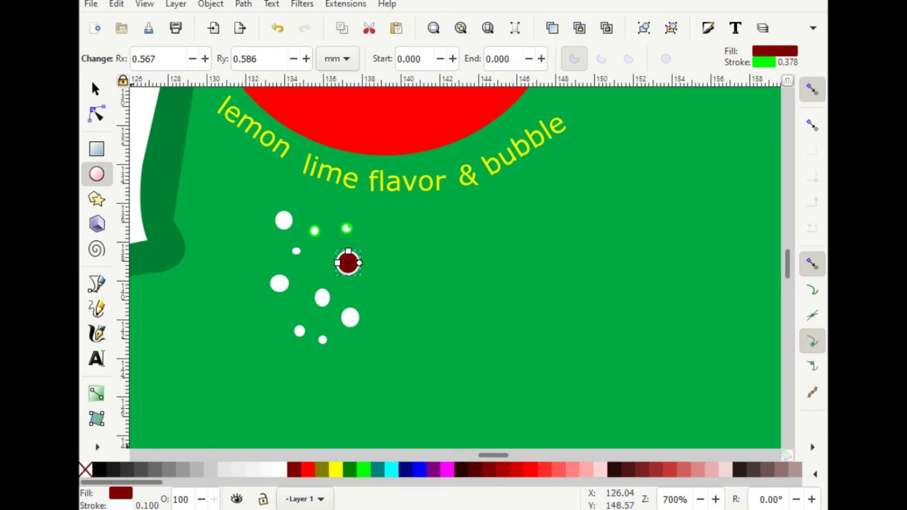
{"action": "left_click", "coordinate": [294, 469], "text": "shift"}
{"action": "right_click", "coordinate": [120, 493]}
{"action": "left_click", "coordinate": [142, 484]}
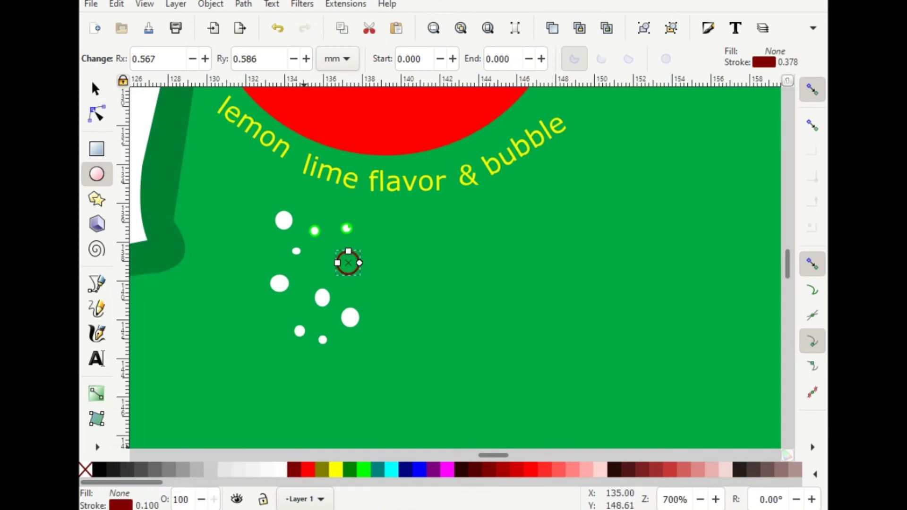
Step: Fill the left bubble yellow and remove its outline
{"action": "left_click", "coordinate": [279, 283]}
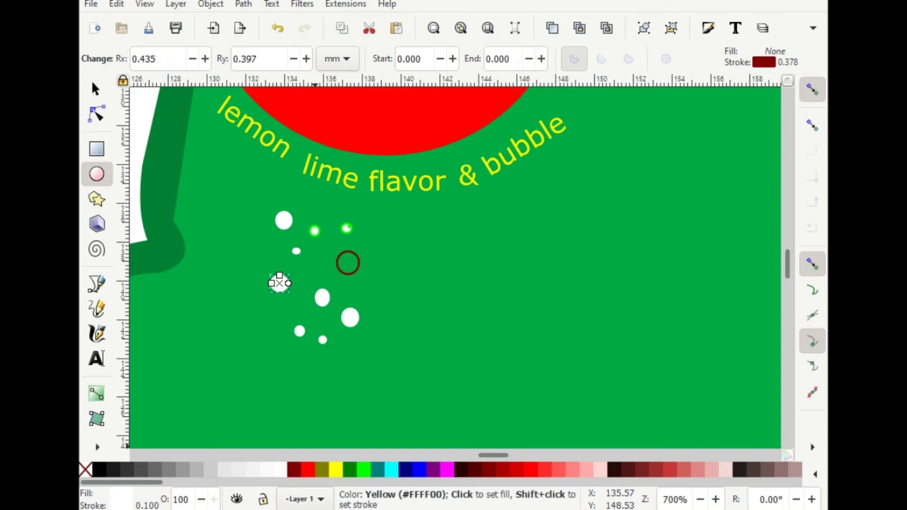
{"action": "left_click", "coordinate": [336, 469]}
{"action": "right_click", "coordinate": [121, 505]}
{"action": "left_click", "coordinate": [162, 488]}
Step: Colour two more small bubbles below the slogan yellow
{"action": "left_click", "coordinate": [296, 251]}
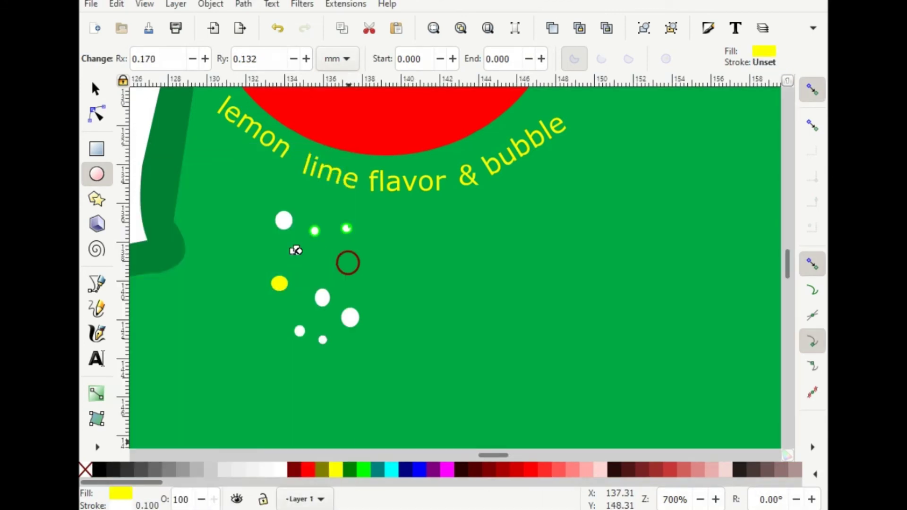
{"action": "left_click", "coordinate": [350, 317]}
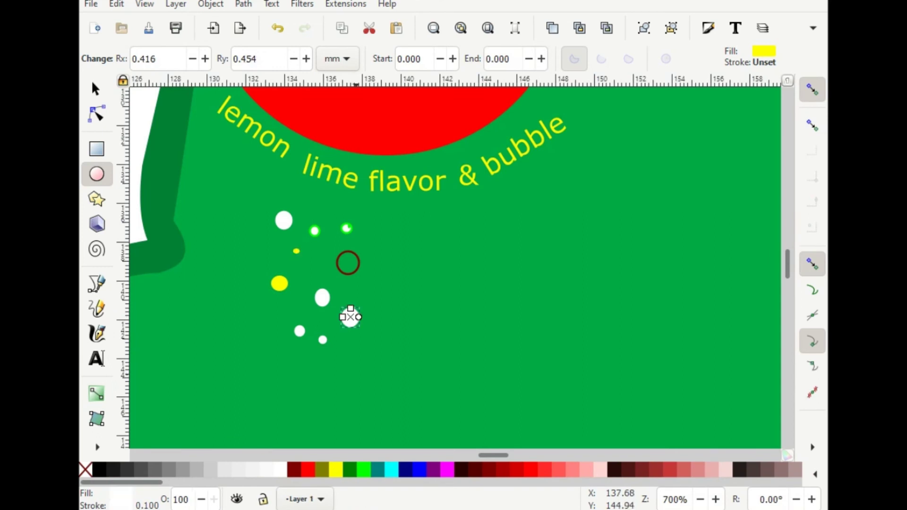
{"action": "left_click", "coordinate": [335, 470]}
{"action": "left_click", "coordinate": [322, 297]}
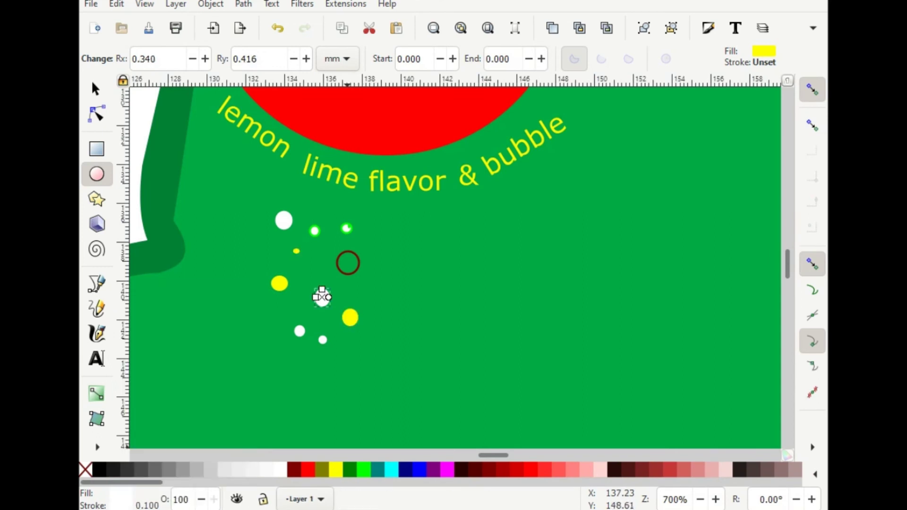
{"action": "left_click", "coordinate": [336, 469]}
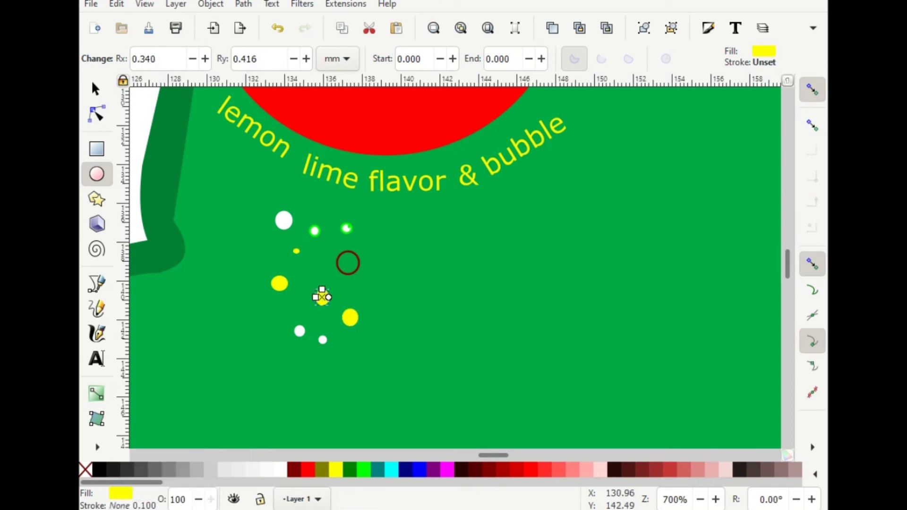
Step: Fill the lower bubble dark red and remove its outline
{"action": "left_click", "coordinate": [299, 331]}
{"action": "left_click", "coordinate": [294, 469]}
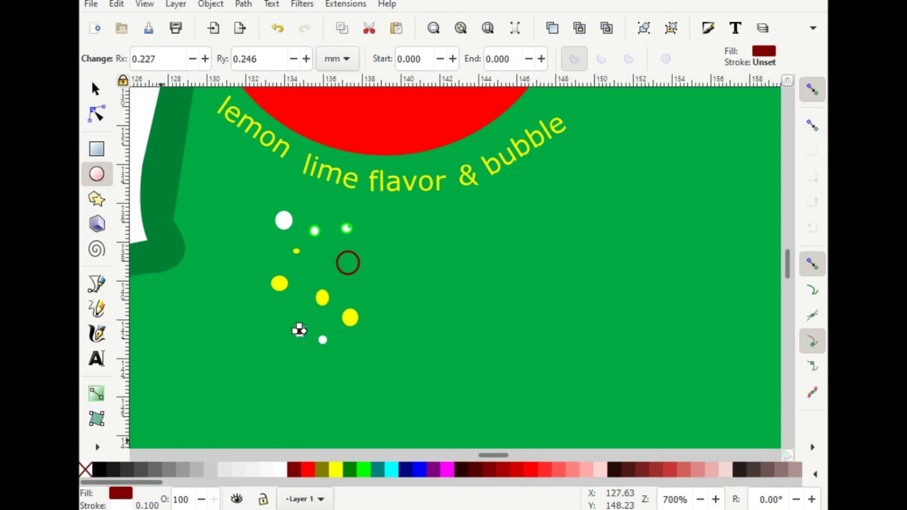
{"action": "right_click", "coordinate": [120, 505]}
{"action": "left_click", "coordinate": [203, 490]}
{"action": "left_click", "coordinate": [323, 339]}
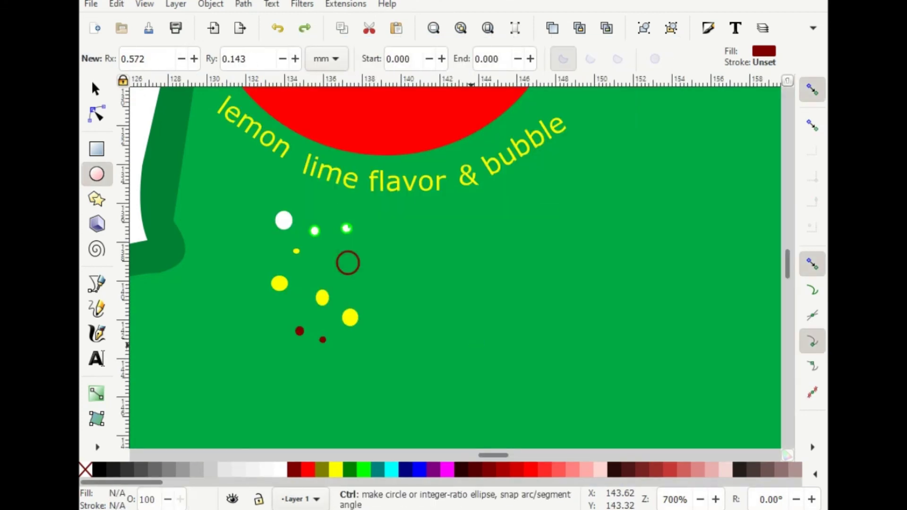
Step: Draw several dark-red ellipses and dots above the red up circle
{"action": "key", "text": "ctrl+z"}
{"action": "scroll", "coordinate": [472, 347], "scroll_direction": "up", "scroll_amount": 10}
{"action": "scroll", "coordinate": [442, 382], "scroll_direction": "up", "scroll_amount": 5}
{"action": "left_click_drag", "start_coordinate": [426, 231], "coordinate": [485, 283]}
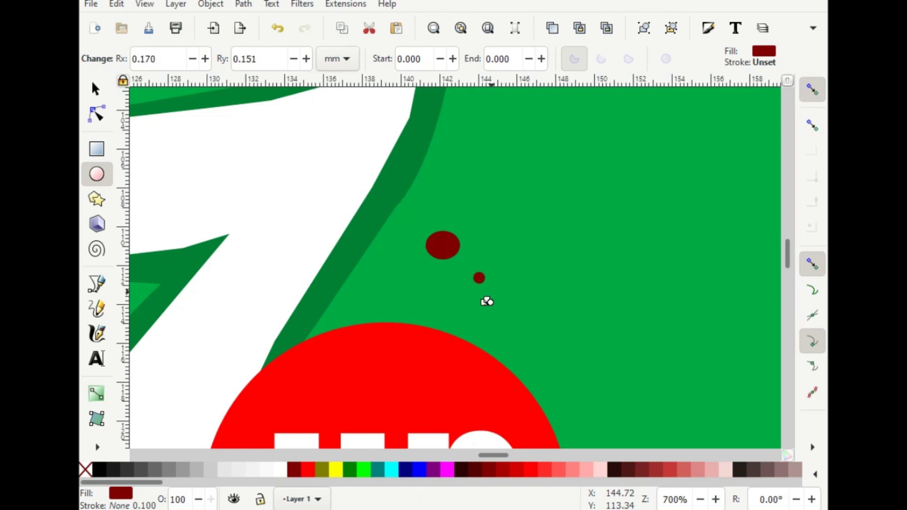
{"action": "left_click_drag", "start_coordinate": [502, 249], "coordinate": [508, 254]}
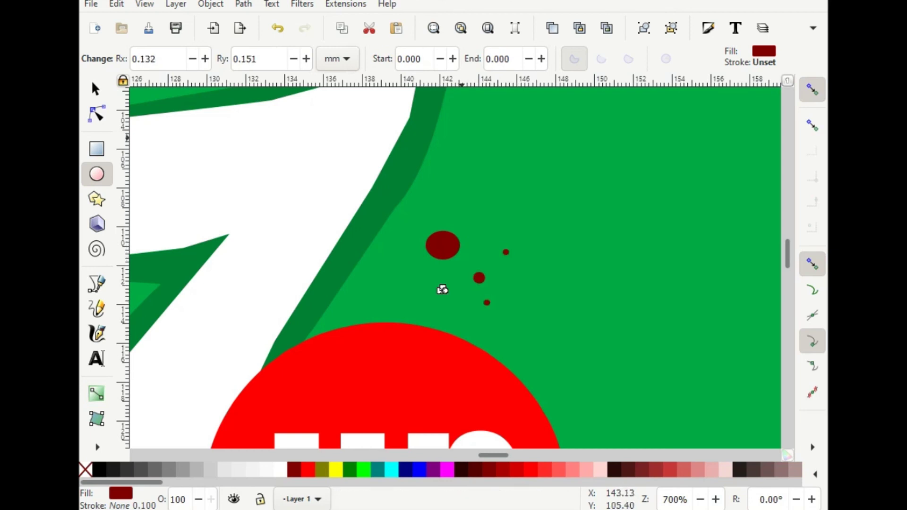
{"action": "left_click_drag", "start_coordinate": [439, 286], "coordinate": [446, 294]}
{"action": "left_click_drag", "start_coordinate": [505, 198], "coordinate": [538, 232]}
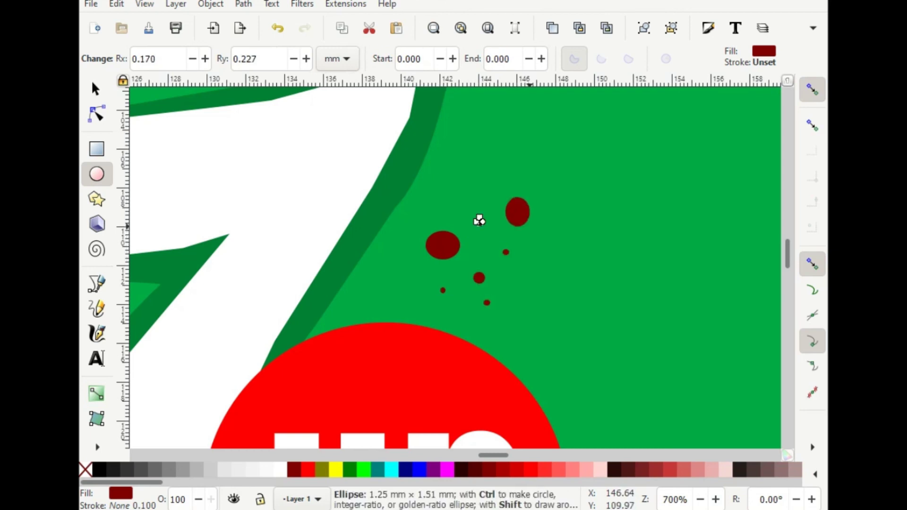
{"action": "left_click_drag", "start_coordinate": [469, 179], "coordinate": [480, 192]}
{"action": "left_click", "coordinate": [474, 182]}
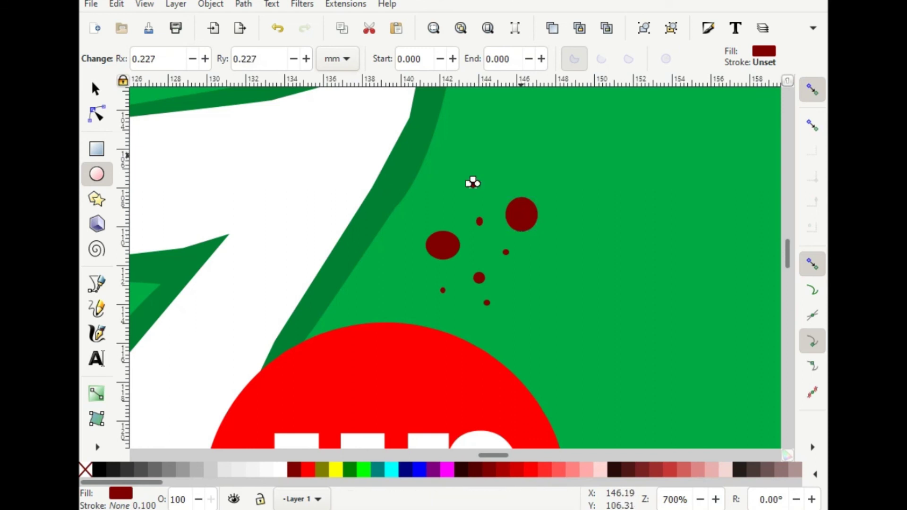
{"action": "left_click_drag", "start_coordinate": [504, 156], "coordinate": [522, 173]}
{"action": "left_click_drag", "start_coordinate": [532, 137], "coordinate": [536, 146]}
Step: Make the larger right bubble a yellow outline ring with no fill
{"action": "left_click", "coordinate": [535, 141]}
{"action": "left_click", "coordinate": [520, 214]}
{"action": "left_click", "coordinate": [336, 468]}
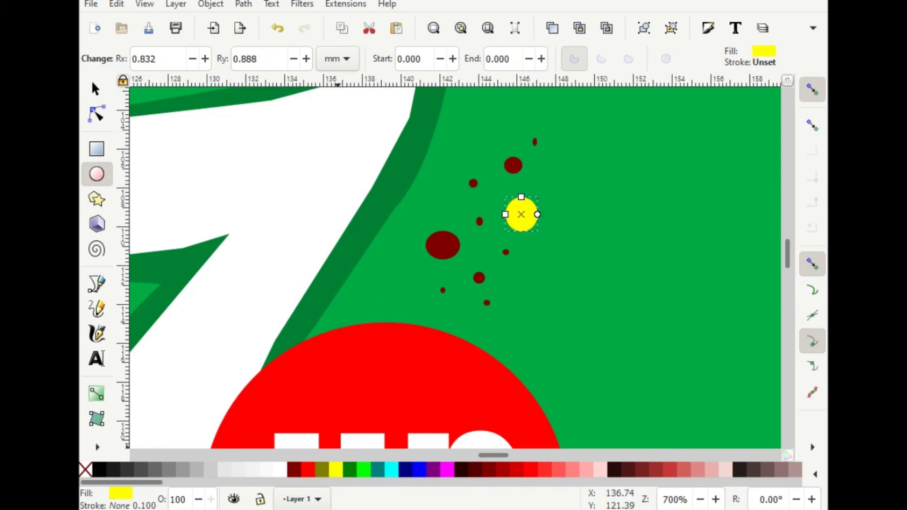
{"action": "left_click", "coordinate": [335, 469], "text": "shift"}
{"action": "right_click", "coordinate": [120, 493]}
{"action": "left_click", "coordinate": [141, 479]}
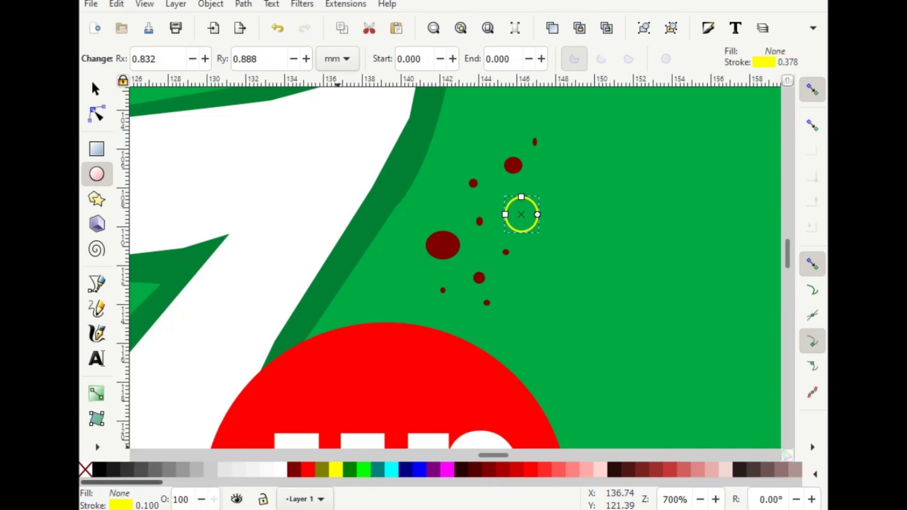
Step: Turn the left dark-red ellipse into a yellow ring
{"action": "left_click", "coordinate": [442, 244]}
{"action": "left_click", "coordinate": [336, 469]}
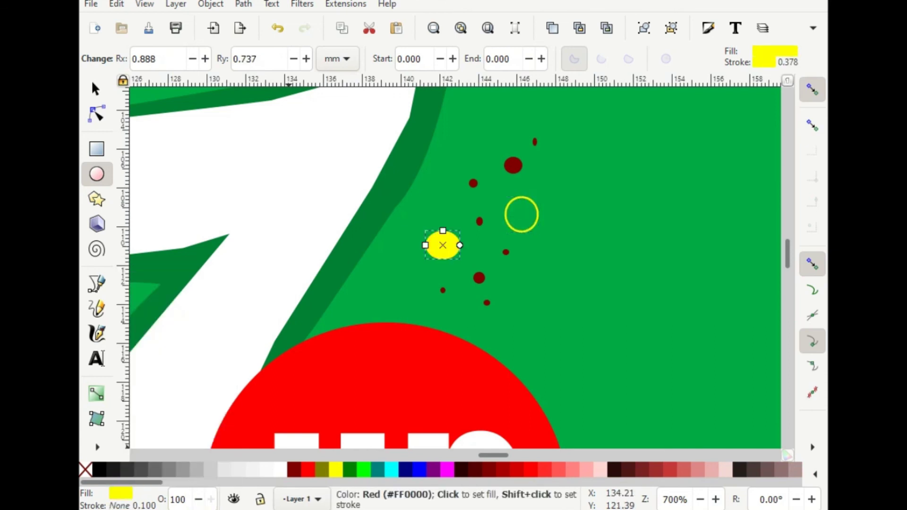
{"action": "left_click", "coordinate": [336, 469], "text": "shift"}
{"action": "right_click", "coordinate": [121, 493]}
{"action": "left_click", "coordinate": [151, 479]}
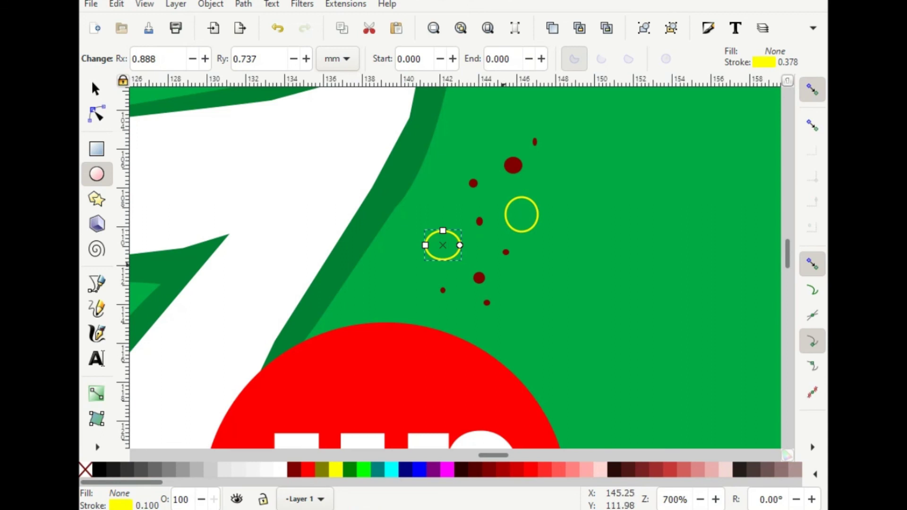
Step: Colour the small dots and the top bubble yellow
{"action": "left_click", "coordinate": [479, 277]}
{"action": "left_click", "coordinate": [336, 469]}
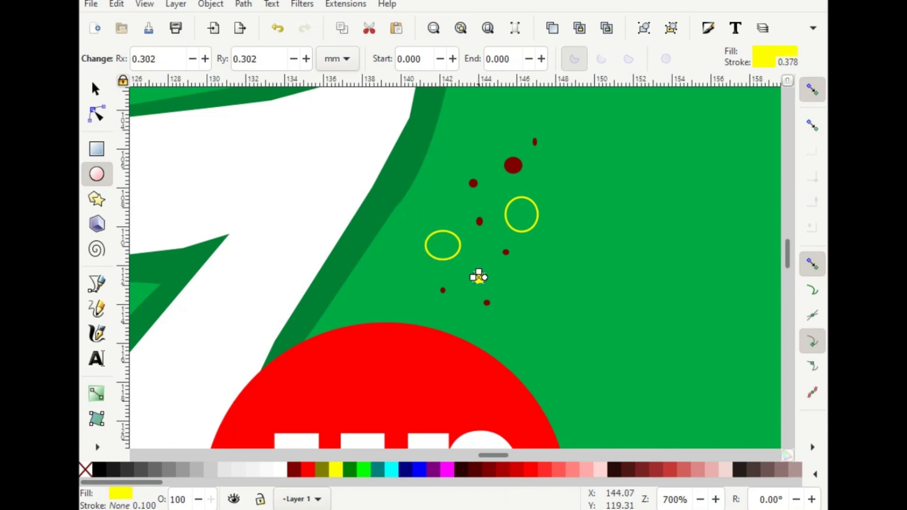
{"action": "left_click", "coordinate": [504, 251]}
{"action": "key", "text": "ctrl+shift+v"}
{"action": "left_click", "coordinate": [486, 301]}
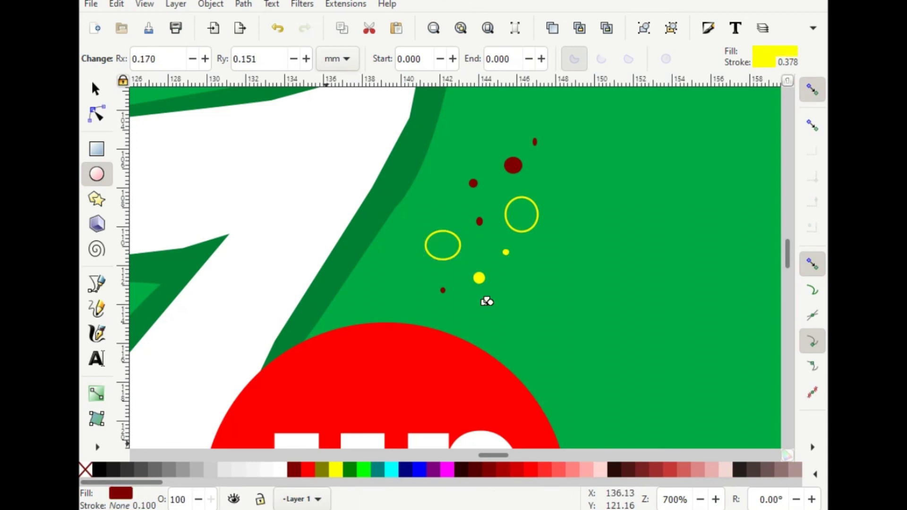
{"action": "left_click", "coordinate": [513, 165]}
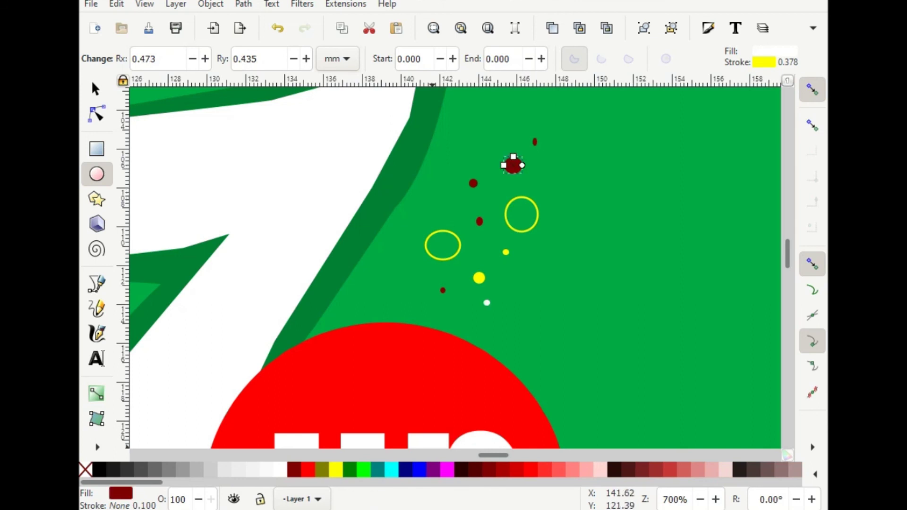
{"action": "key", "text": "ctrl+shift+v"}
Step: Make the thin top dot white and deselect the bubbles
{"action": "left_click", "coordinate": [534, 141]}
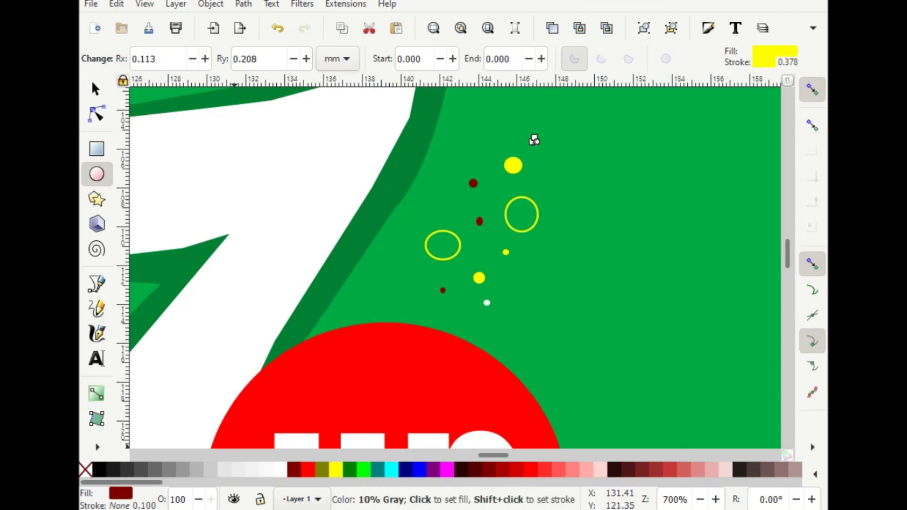
{"action": "left_click", "coordinate": [278, 470]}
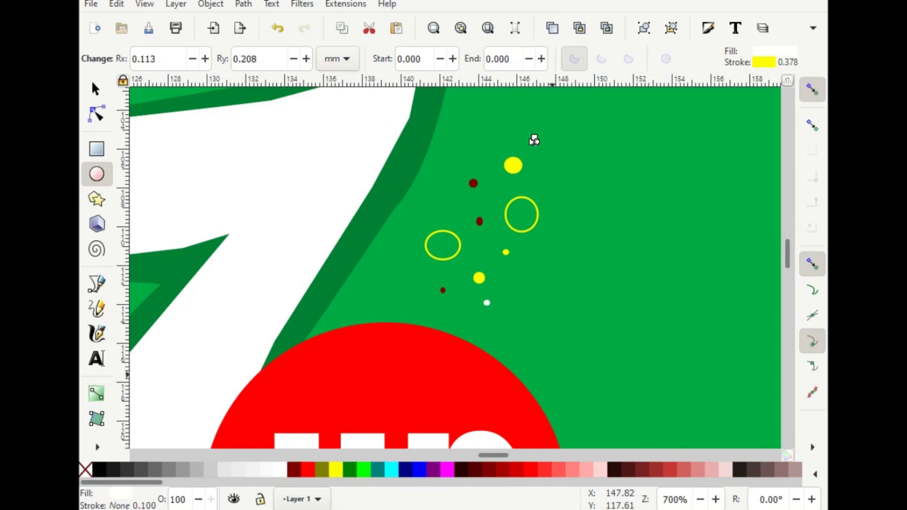
{"action": "left_click", "coordinate": [626, 377]}
{"action": "scroll", "coordinate": [455, 267], "scroll_direction": "down", "scroll_amount": 1}
{"action": "scroll", "coordinate": [455, 266], "scroll_direction": "down", "scroll_amount": 2}
{"action": "scroll", "coordinate": [455, 267], "scroll_direction": "down", "scroll_amount": 1}
{"action": "scroll", "coordinate": [455, 268], "scroll_direction": "right", "scroll_amount": 5}
{"action": "scroll", "coordinate": [456, 267], "scroll_direction": "up", "scroll_amount": 3}
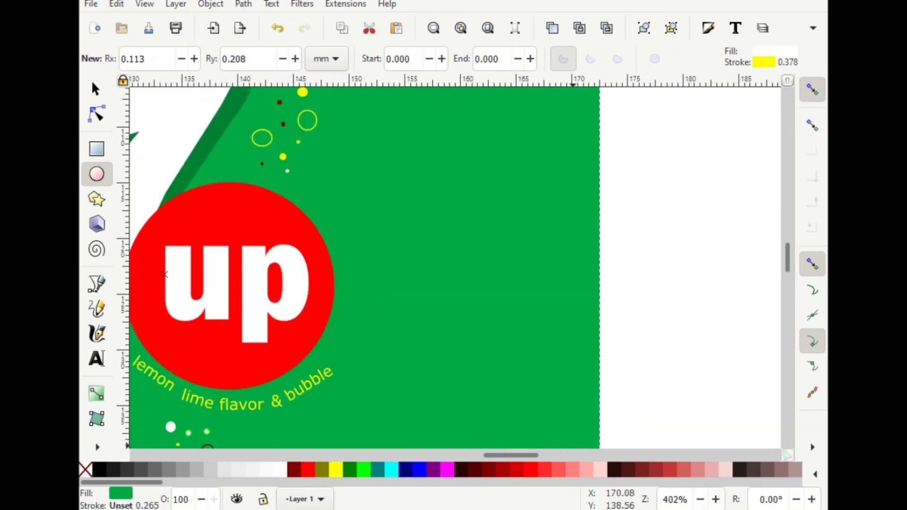
Step: Draw a white-outlined, unfilled circle right of the up circle
{"action": "key", "text": "plus"}
{"action": "scroll", "coordinate": [455, 268], "scroll_direction": "up", "scroll_amount": 1}
{"action": "scroll", "coordinate": [455, 267], "scroll_direction": "left", "scroll_amount": 2}
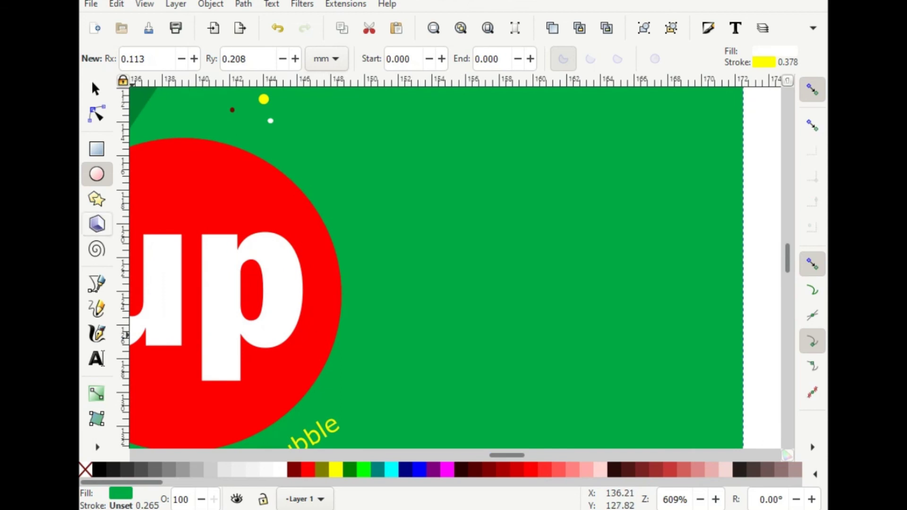
{"action": "left_click_drag", "start_coordinate": [385, 303], "coordinate": [439, 358]}
{"action": "right_click", "coordinate": [122, 504]}
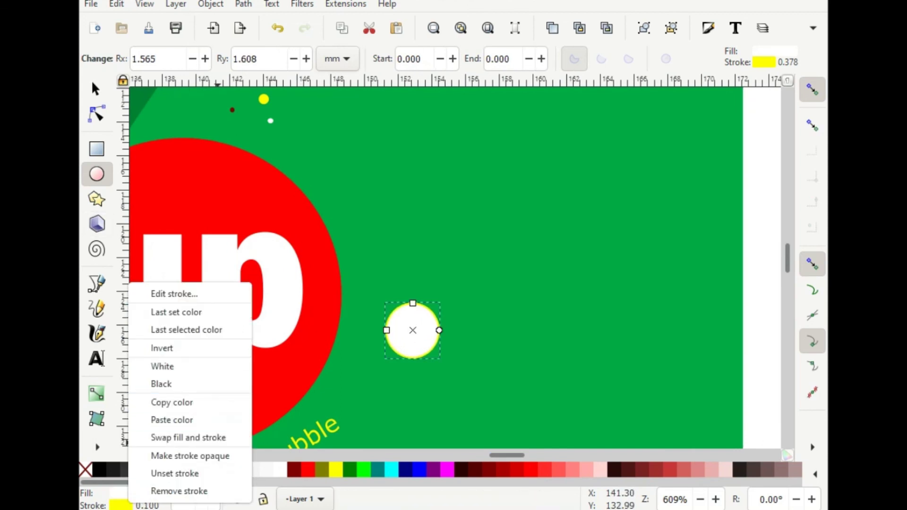
{"action": "left_click", "coordinate": [179, 490]}
{"action": "right_click", "coordinate": [120, 493]}
{"action": "left_click", "coordinate": [158, 477]}
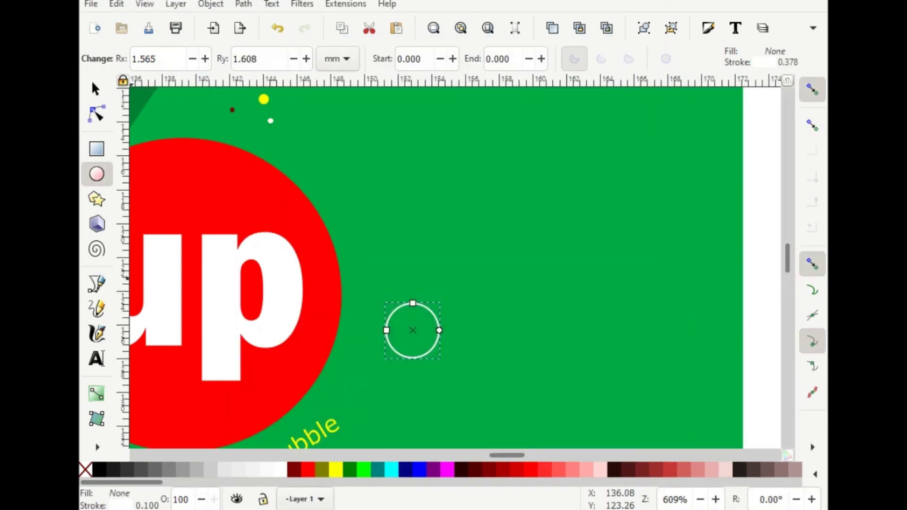
Step: Add a white text 'R' above the ring
{"action": "key", "text": "t"}
{"action": "left_click_drag", "start_coordinate": [435, 189], "coordinate": [502, 236]}
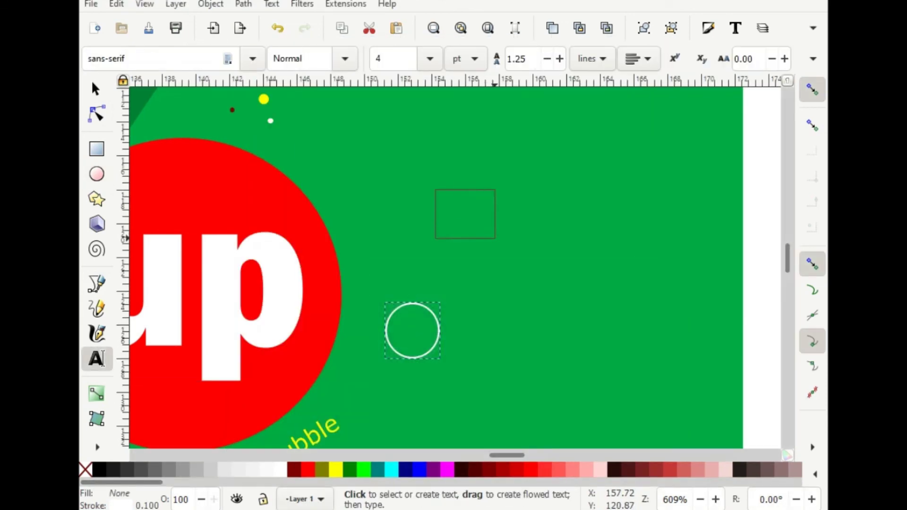
{"action": "type", "text": "R"}
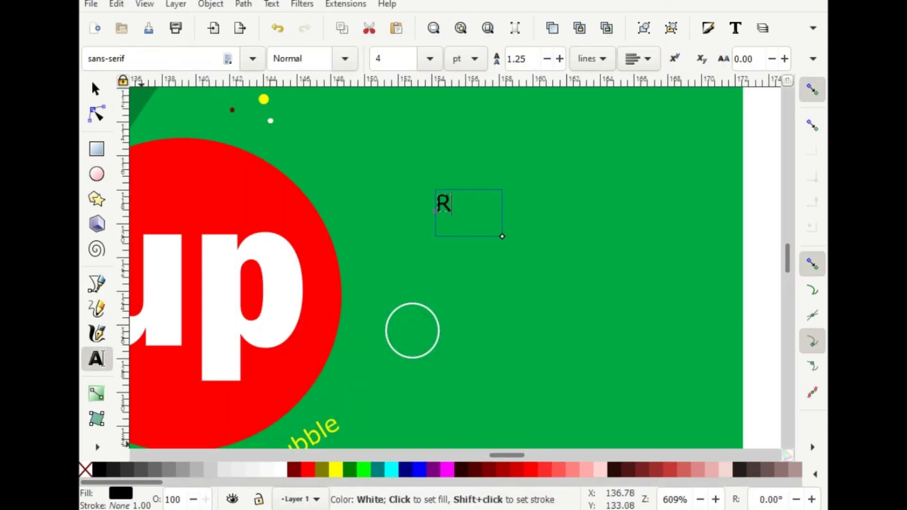
{"action": "left_click", "coordinate": [280, 470]}
{"action": "left_click", "coordinate": [95, 89]}
Step: Move the R into the ring and centre the ring around it
{"action": "left_click_drag", "start_coordinate": [444, 204], "coordinate": [413, 330]}
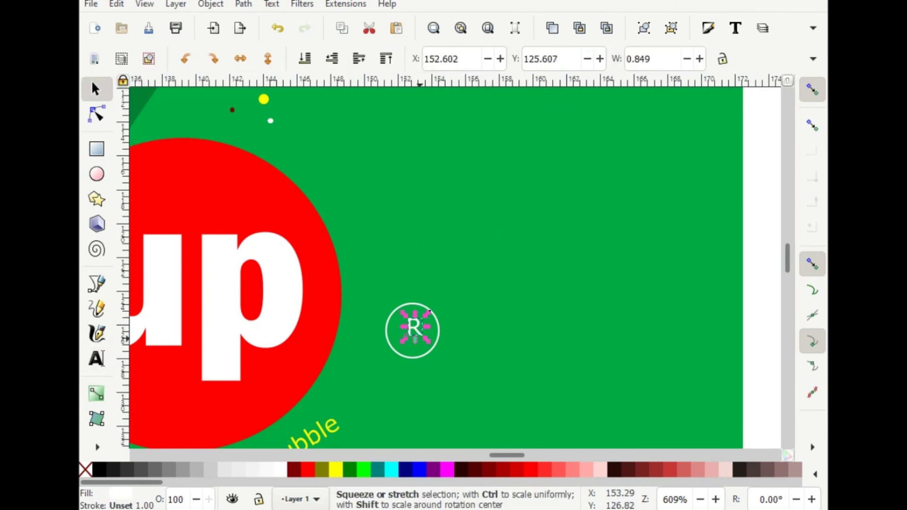
{"action": "left_click", "coordinate": [417, 354]}
{"action": "left_click_drag", "start_coordinate": [417, 354], "coordinate": [423, 368]}
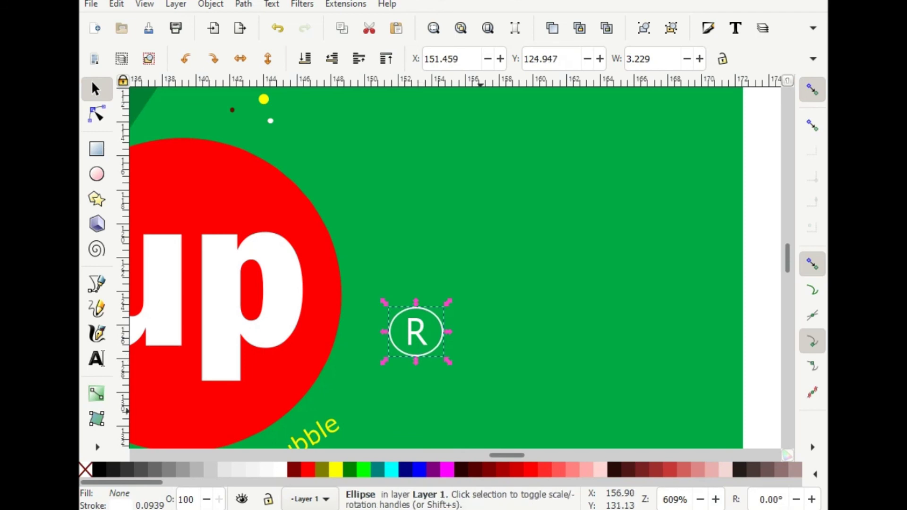
{"action": "scroll", "coordinate": [456, 288], "scroll_direction": "down", "scroll_amount": 1}
{"action": "scroll", "coordinate": [519, 425], "scroll_direction": "down", "scroll_amount": 1}
{"action": "scroll", "coordinate": [520, 425], "scroll_direction": "down", "scroll_amount": 1}
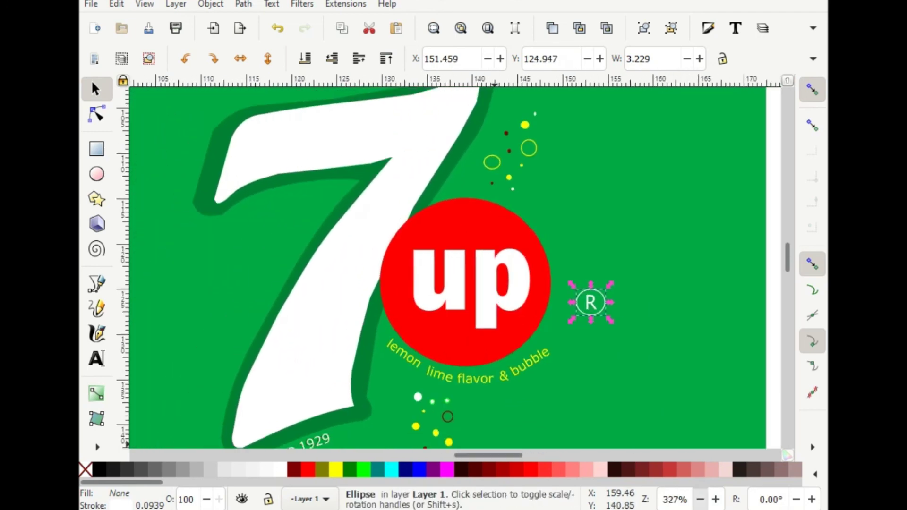